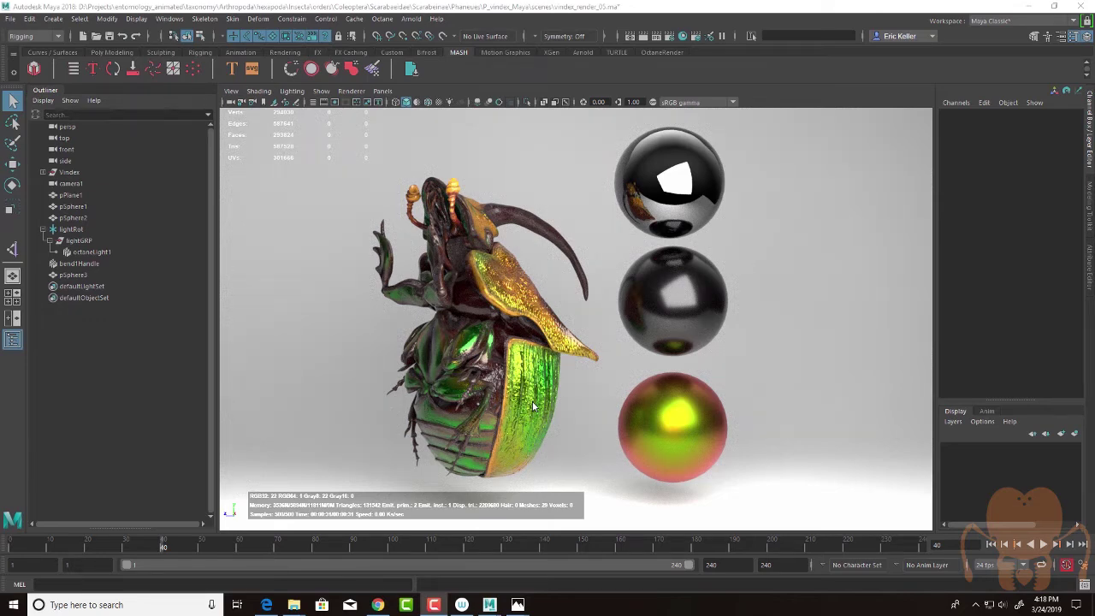
Step: Preview the beetle render at frames 22 and 17, and check which renderer the viewport uses
click(92, 546)
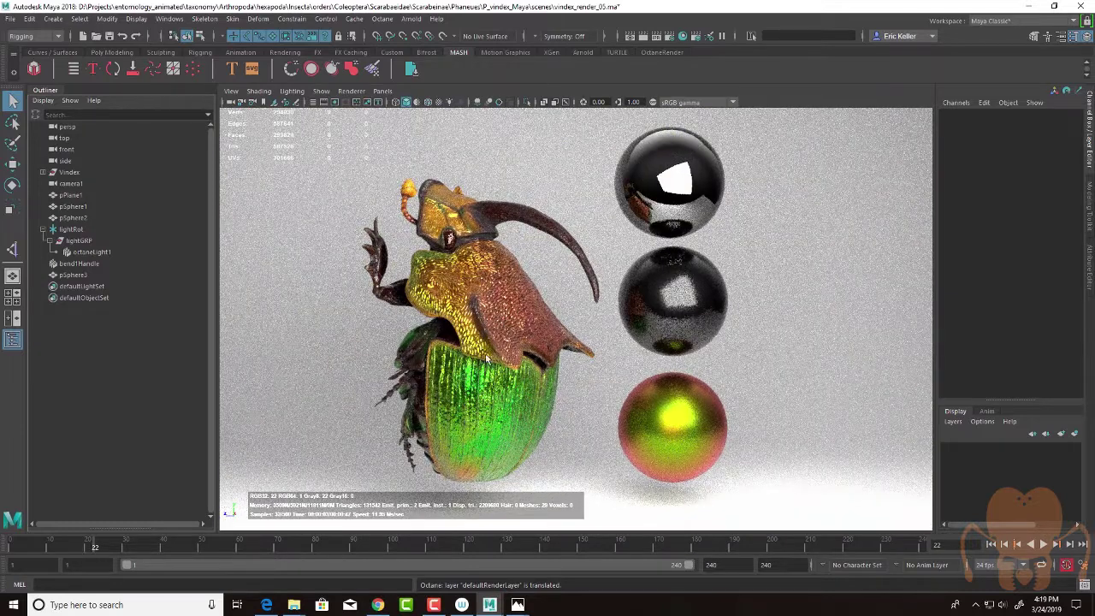
click(74, 544)
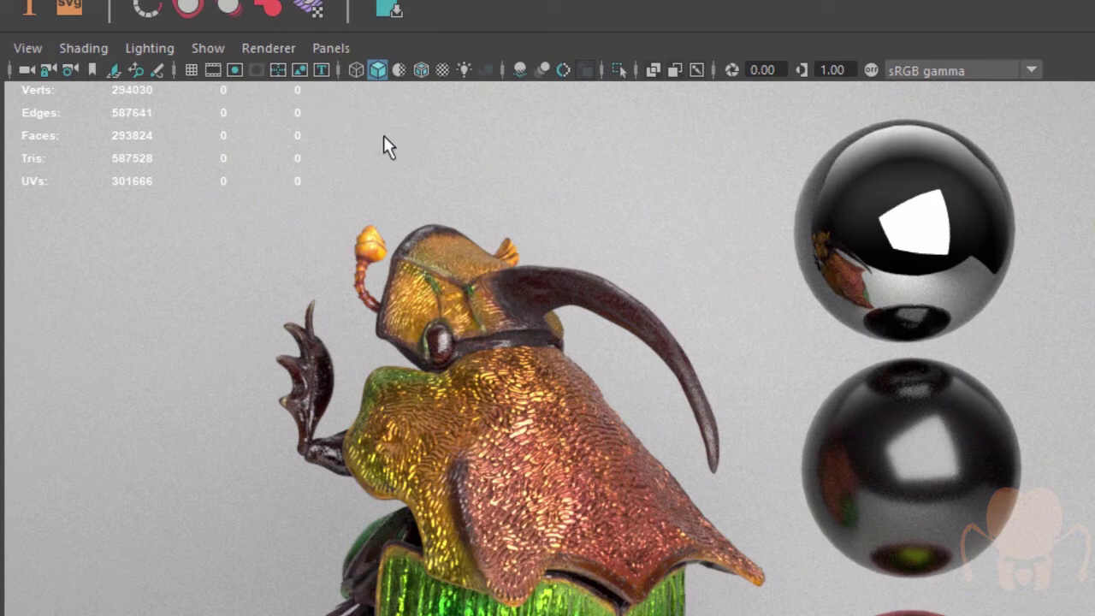
click(253, 40)
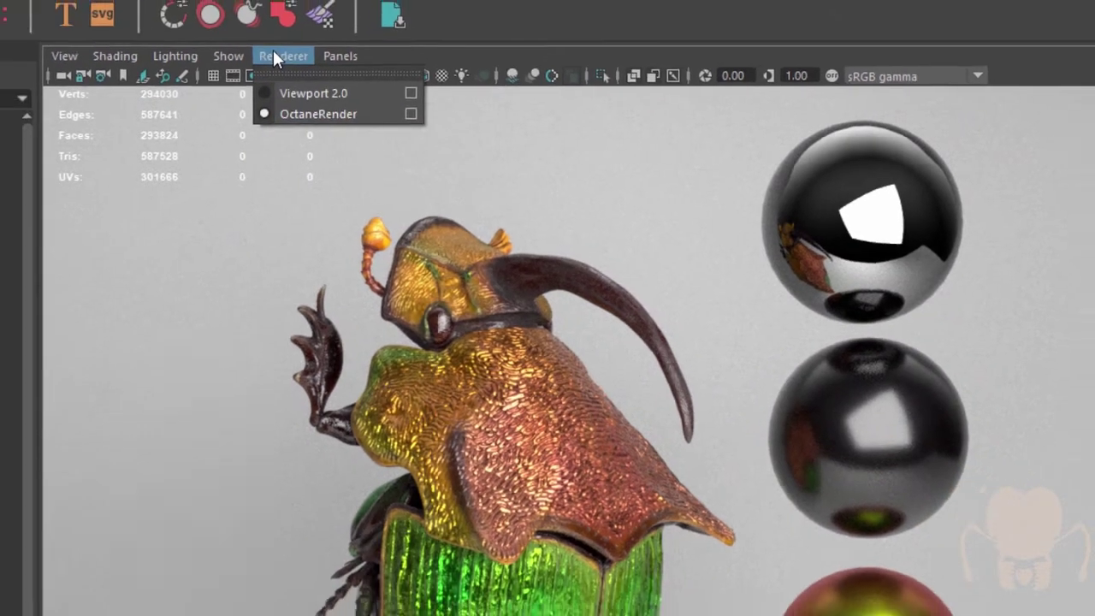
click(268, 48)
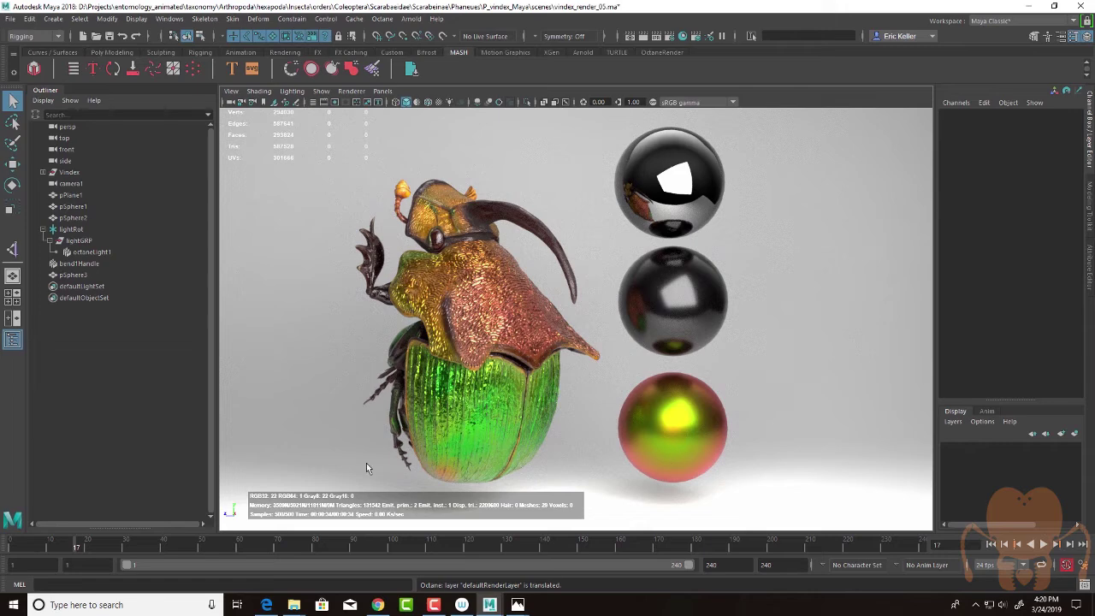
Step: Preview the beetle render at several other turntable frames, including 25, 168 and 202, finishing at frame 61
click(105, 547)
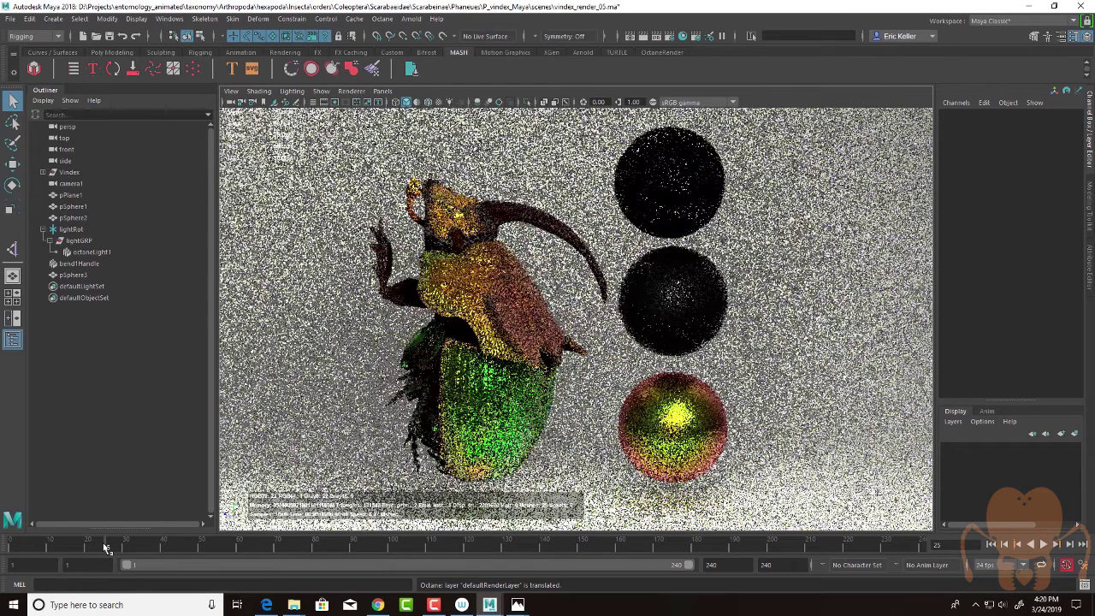
click(187, 543)
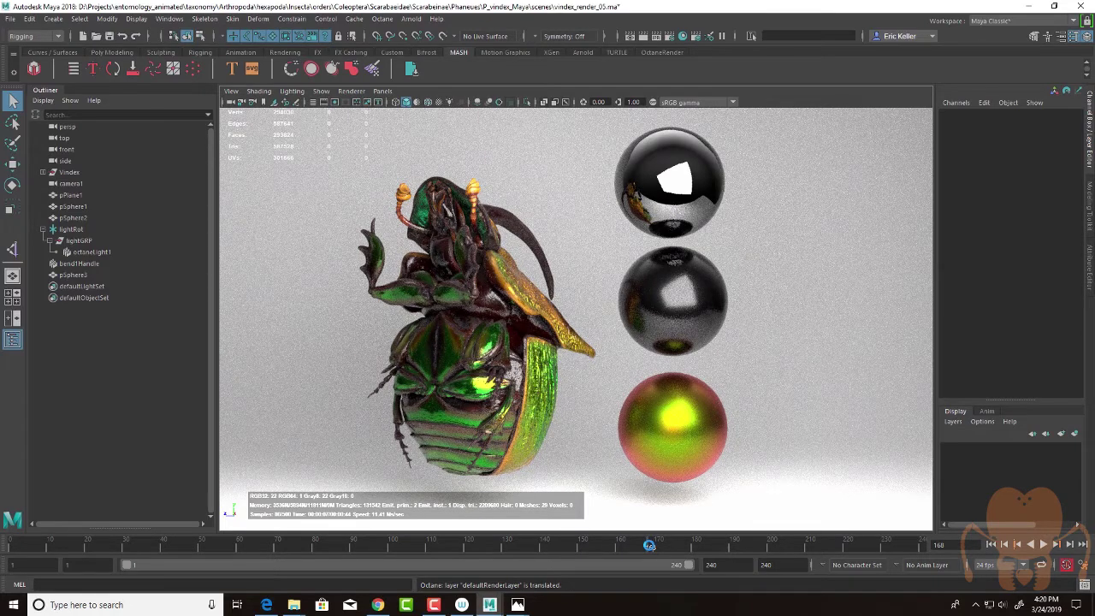
click(650, 545)
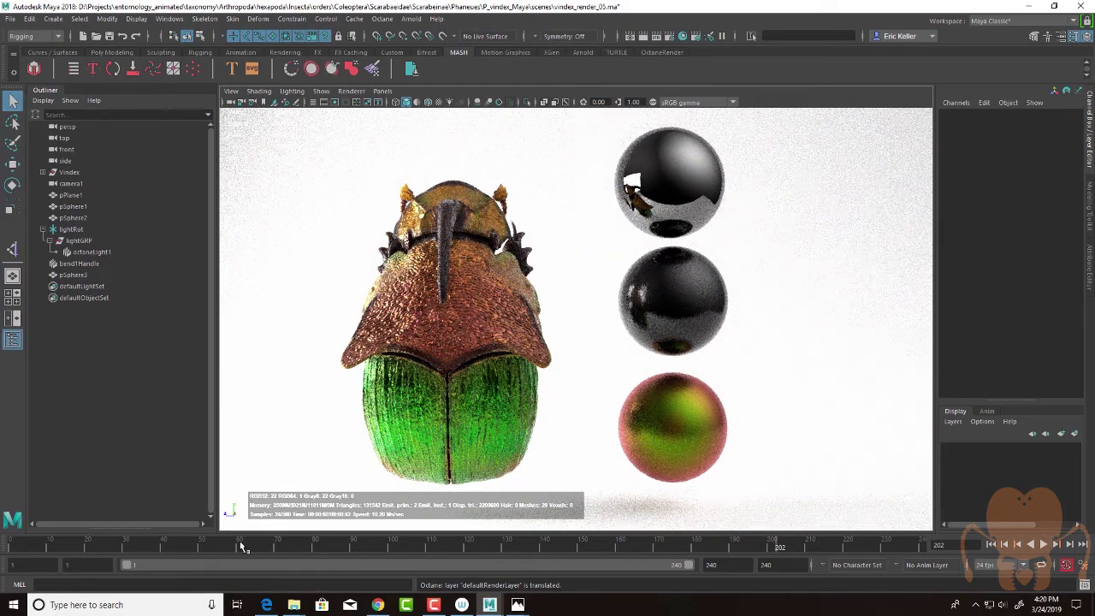
click(243, 546)
Step: Set the Octane render environment to octaneSunSky2 in the Render Settings and move the settings window out of view
click(170, 18)
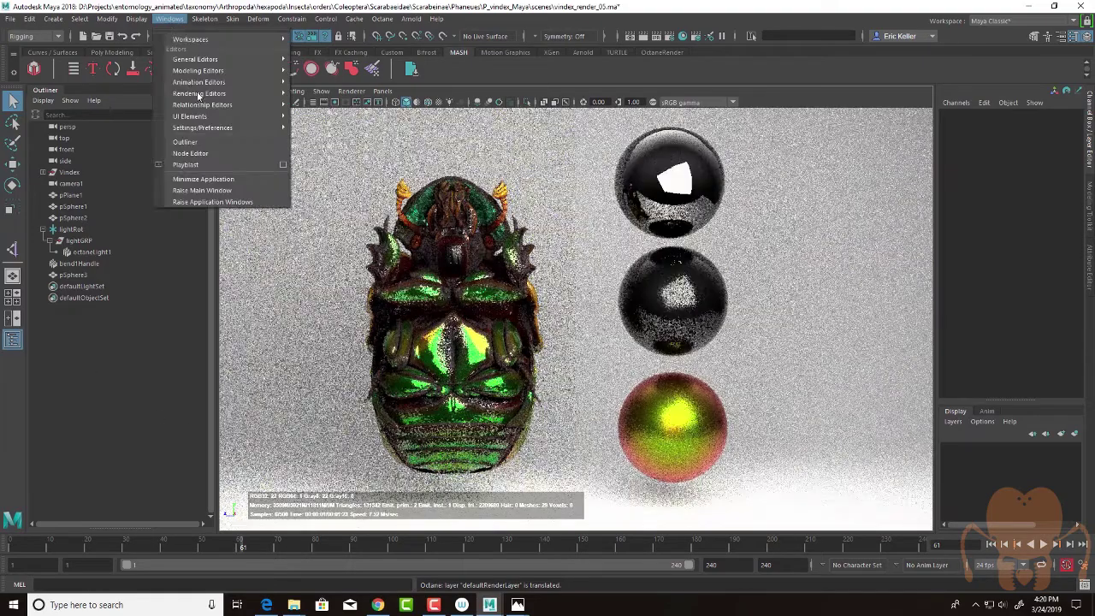
mouse_move(198, 95)
click(318, 111)
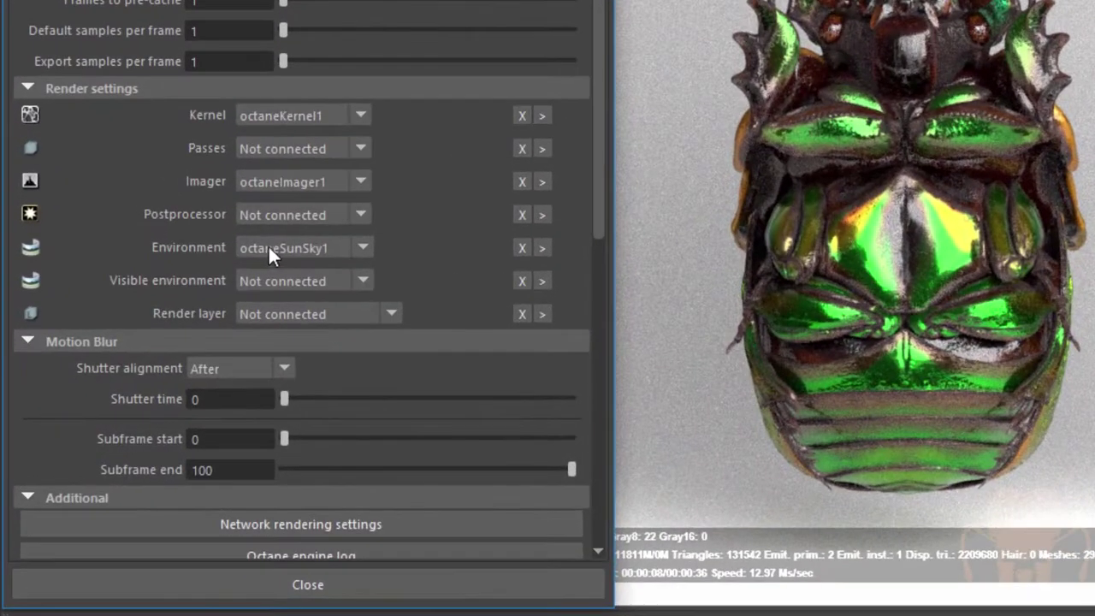
click(272, 248)
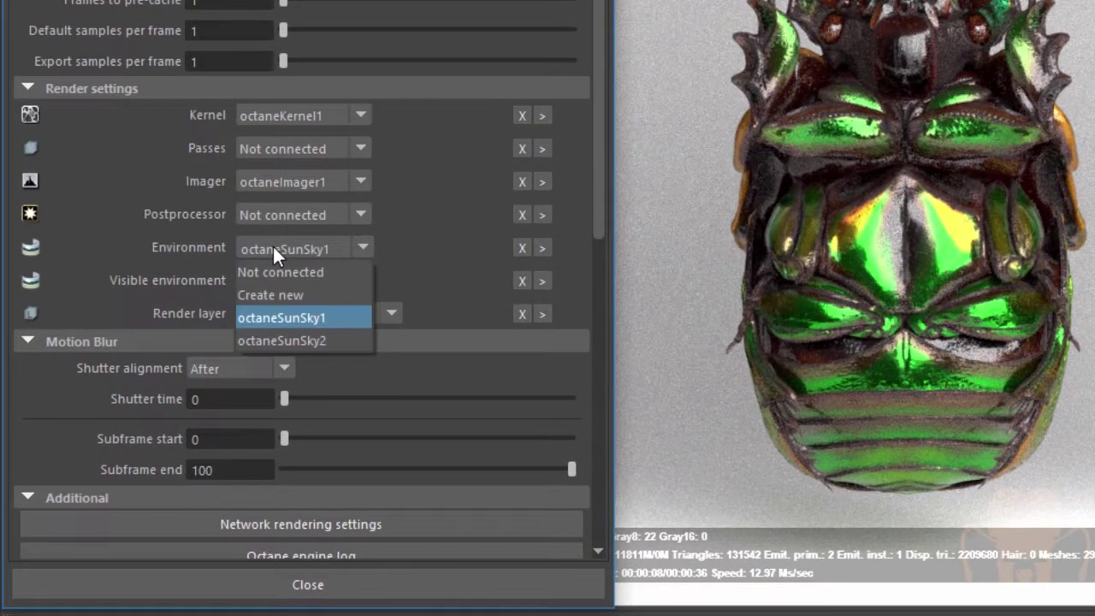
click(284, 339)
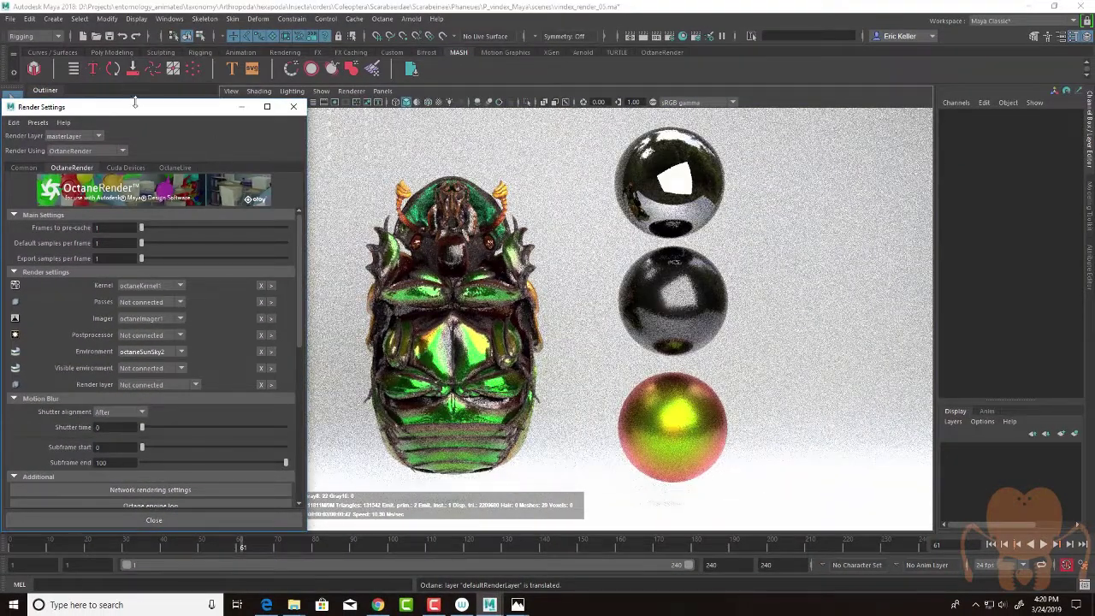
drag(134, 106, 0, 111)
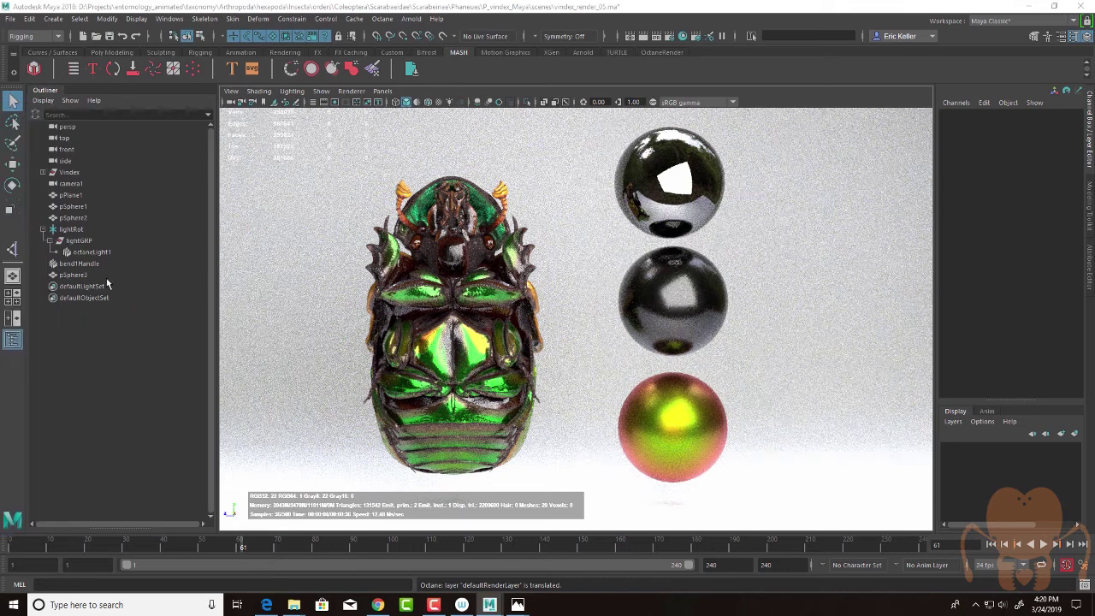
Step: Hide the backdrop plane pPlane1 and preview the beetle against the environment at frames 176 and 196
click(70, 195)
key(ctrl+h)
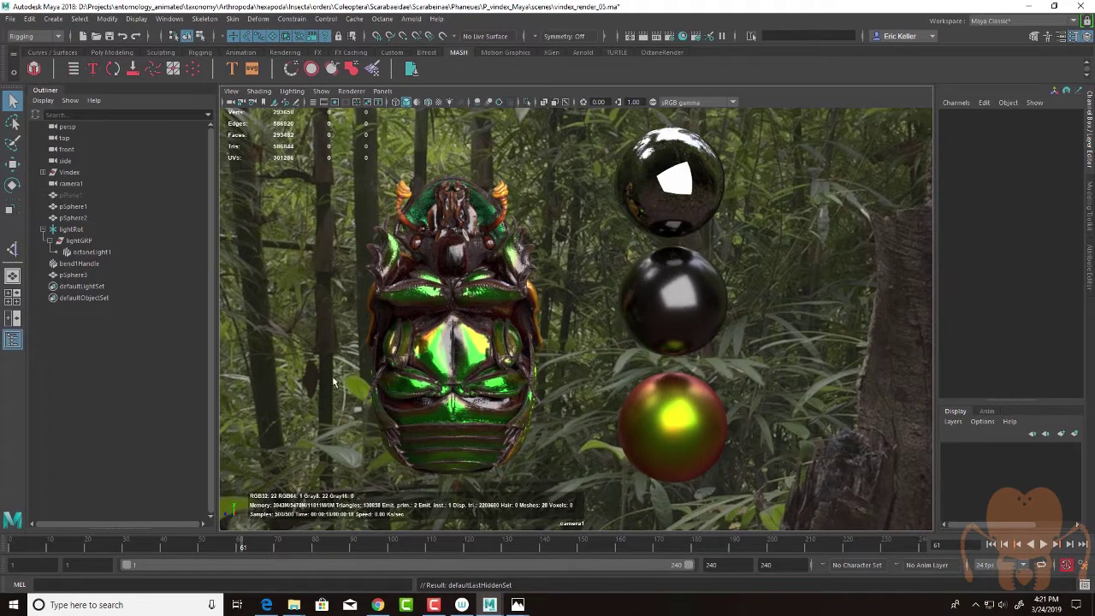
click(683, 542)
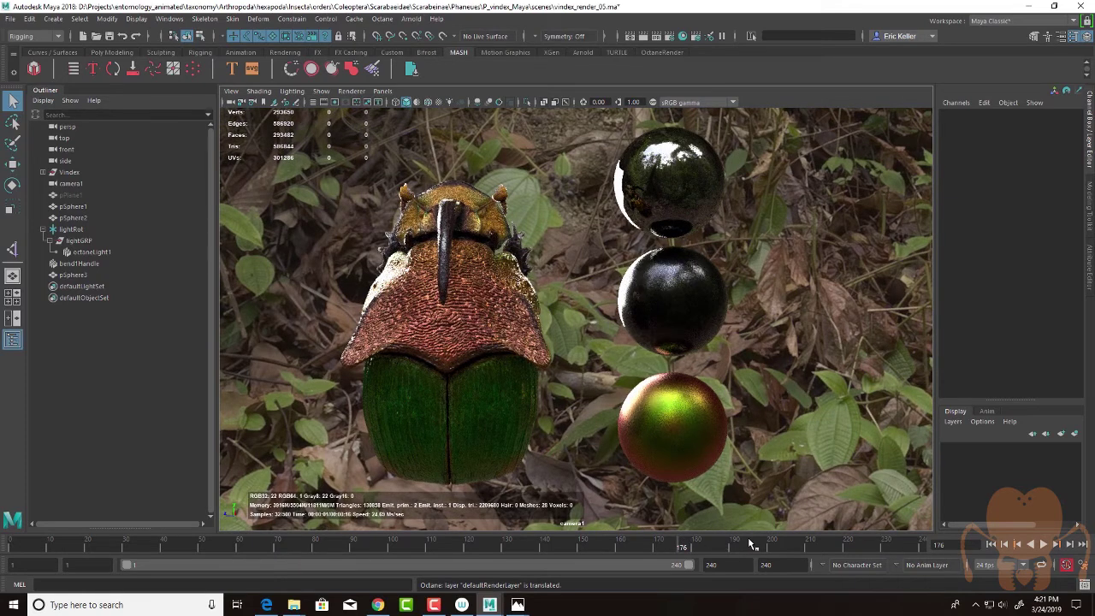
click(753, 543)
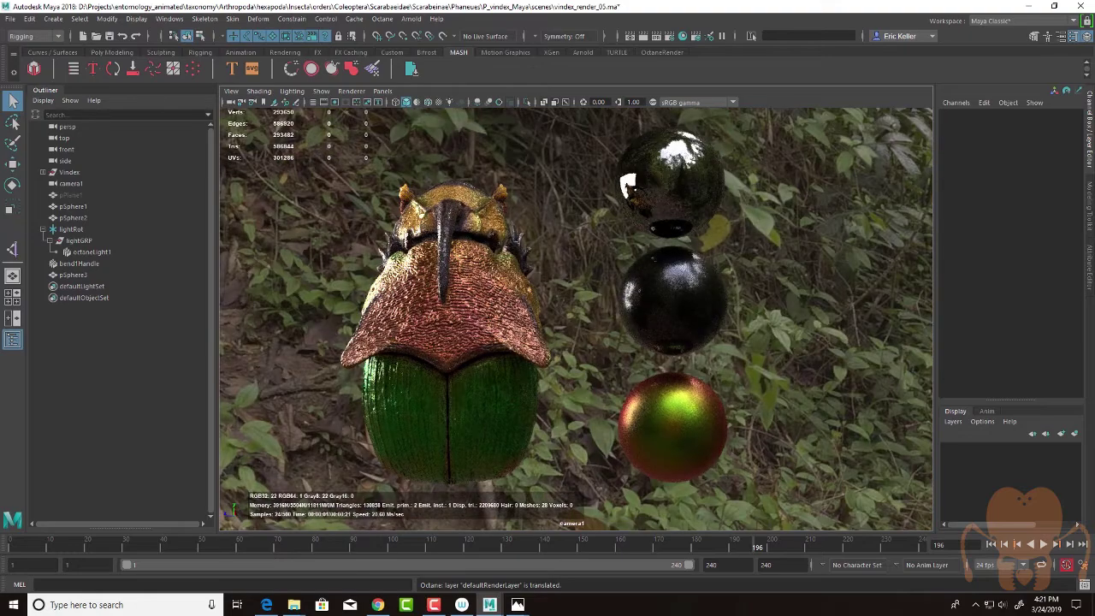
Step: Bring back the Render Settings and set the Octane render environment back to octaneSunSky1
drag(2, 143, 287, 101)
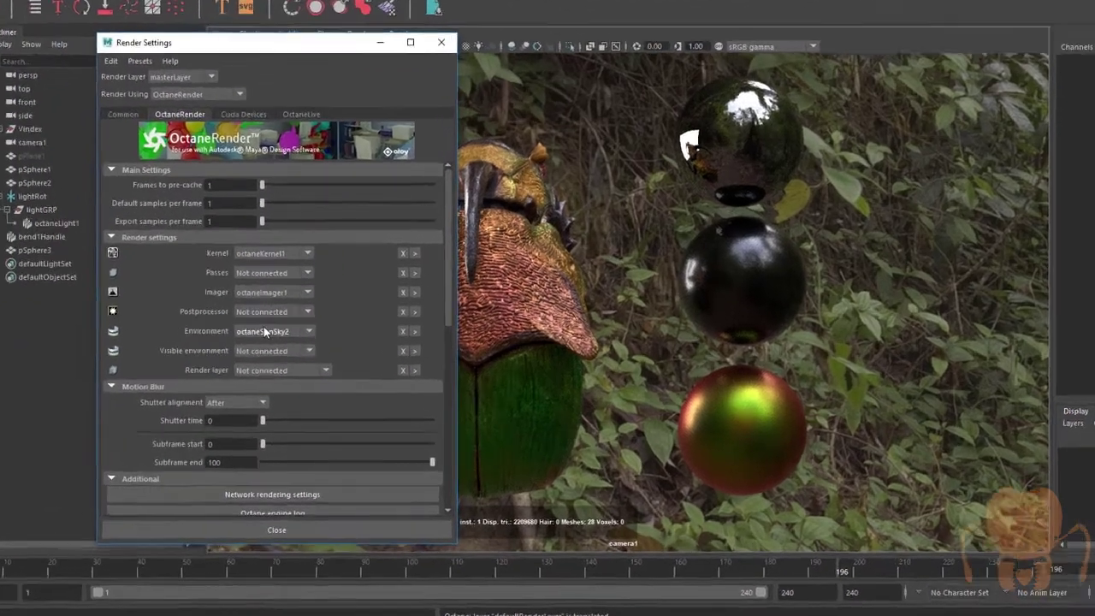
click(266, 343)
click(251, 347)
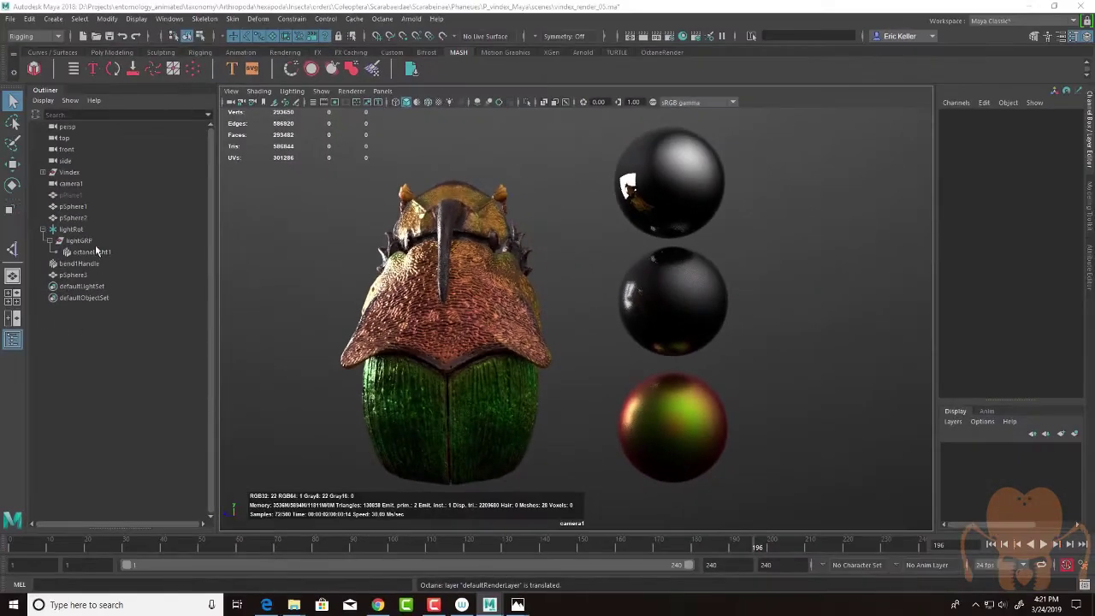
Step: Unhide the backdrop plane pPlane1 and clear the selection
click(65, 196)
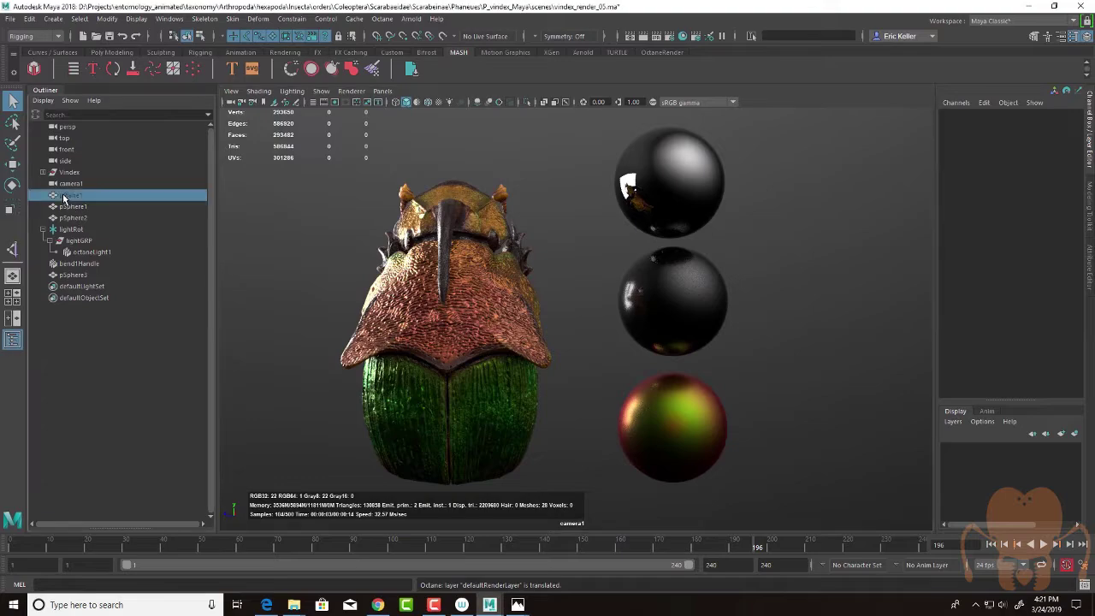
key(shift+h)
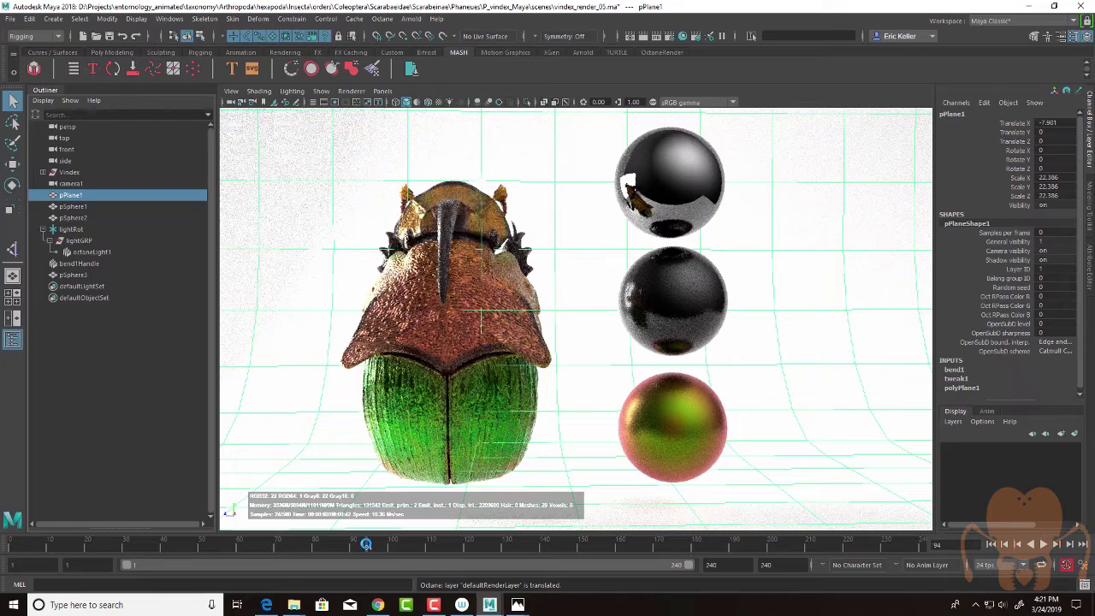
click(109, 399)
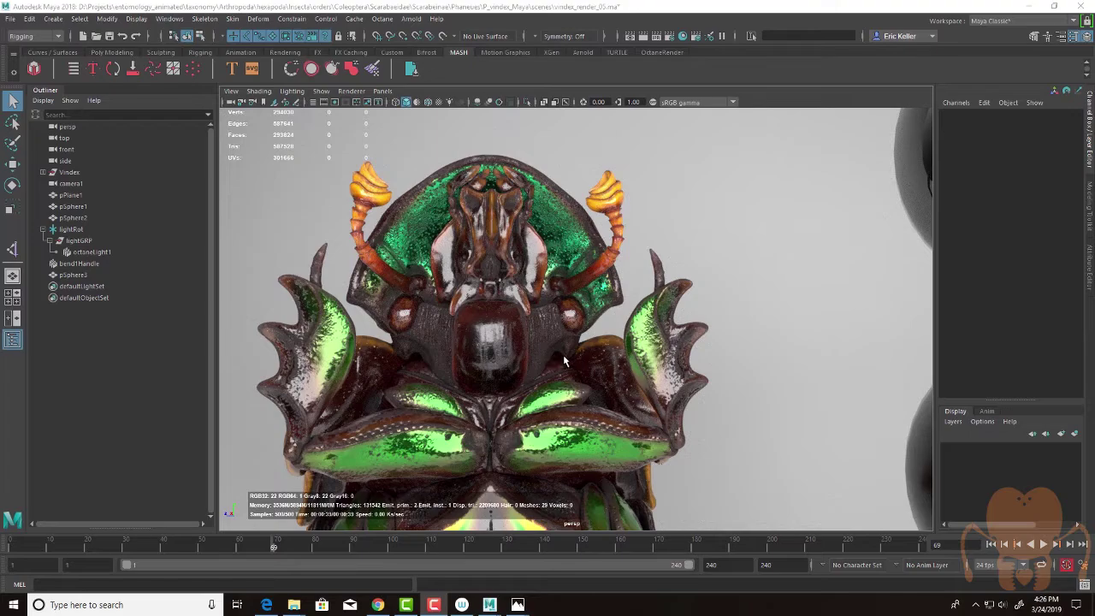
Step: Reframe the perspective view from the beetle's head to its whole underside beside the spheres
click(588, 345)
scroll(573, 353, down, 2)
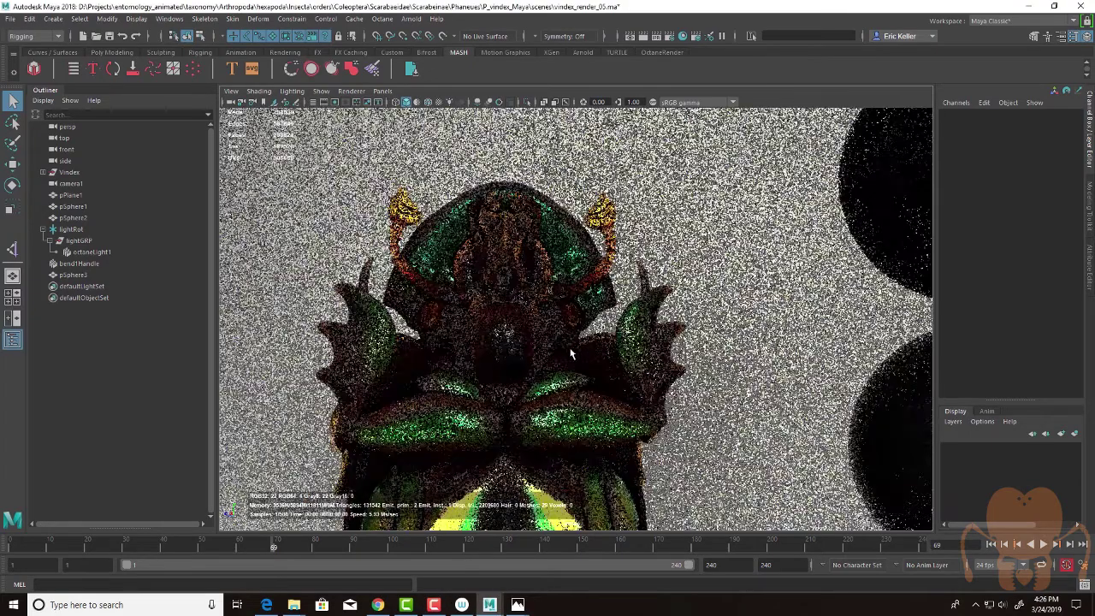
alt+drag(634, 367, 643, 358)
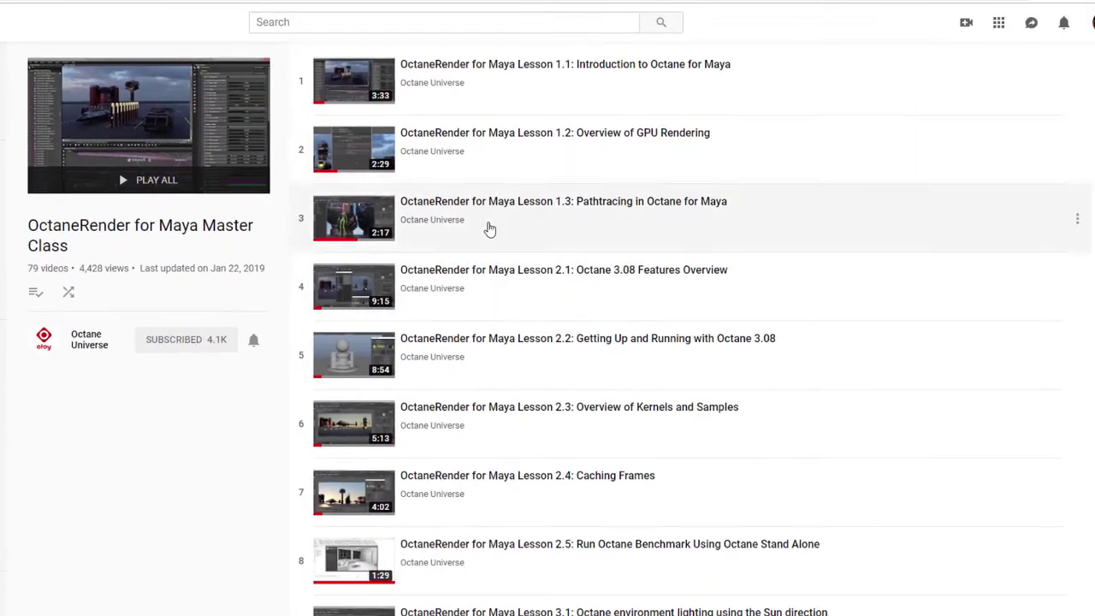
Step: Look through the lessons in the OctaneRender for Maya Master Class playlist on YouTube
scroll(426, 334, down, 10)
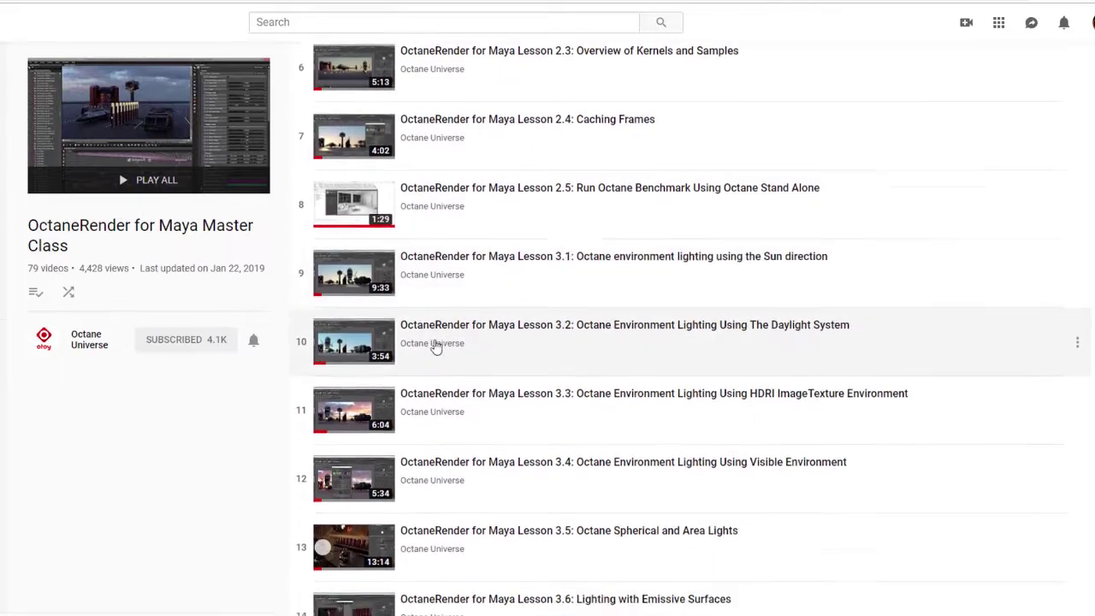
scroll(420, 354, down, 14)
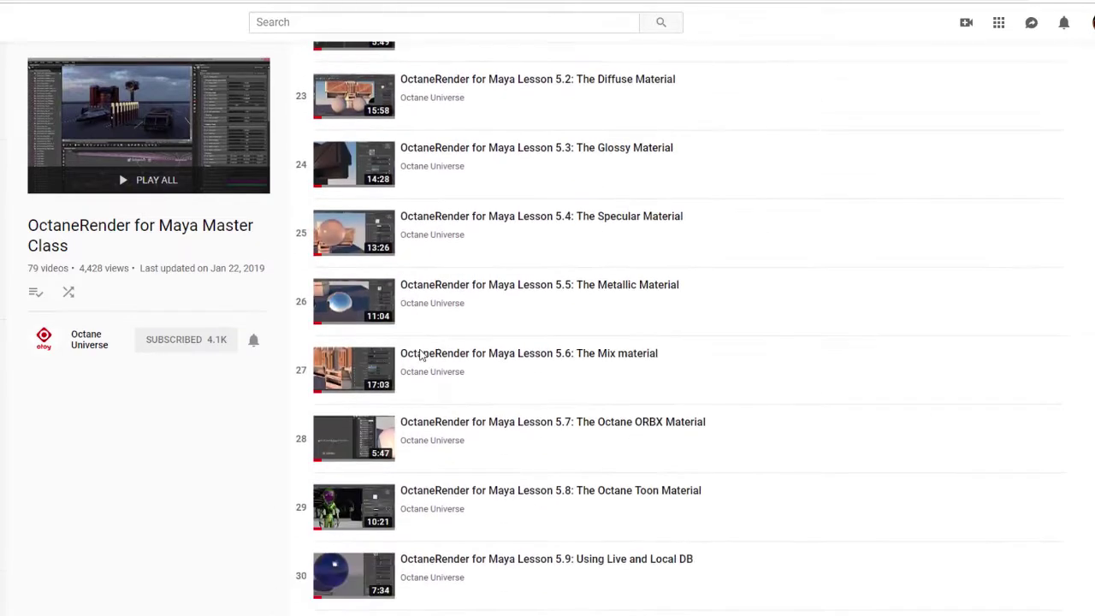
scroll(419, 355, down, 12)
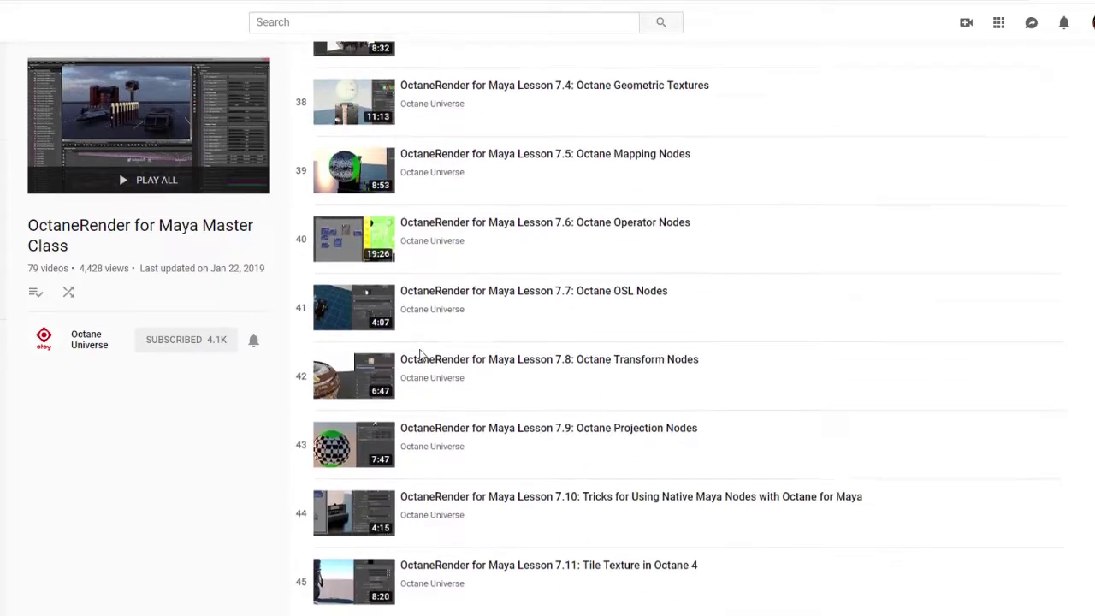
scroll(419, 354, down, 14)
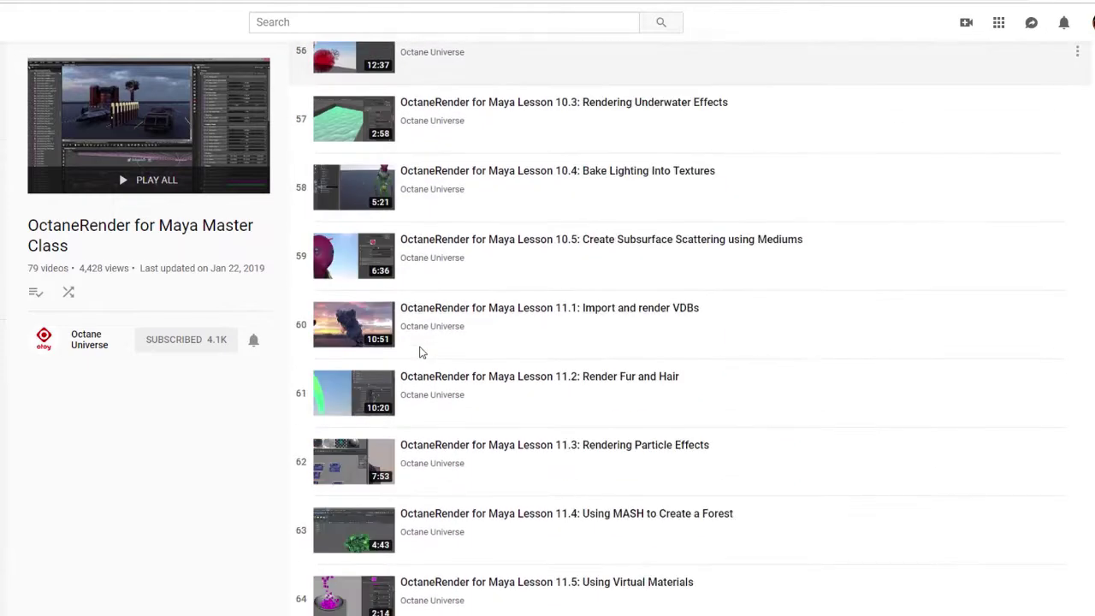
scroll(419, 354, up, 20)
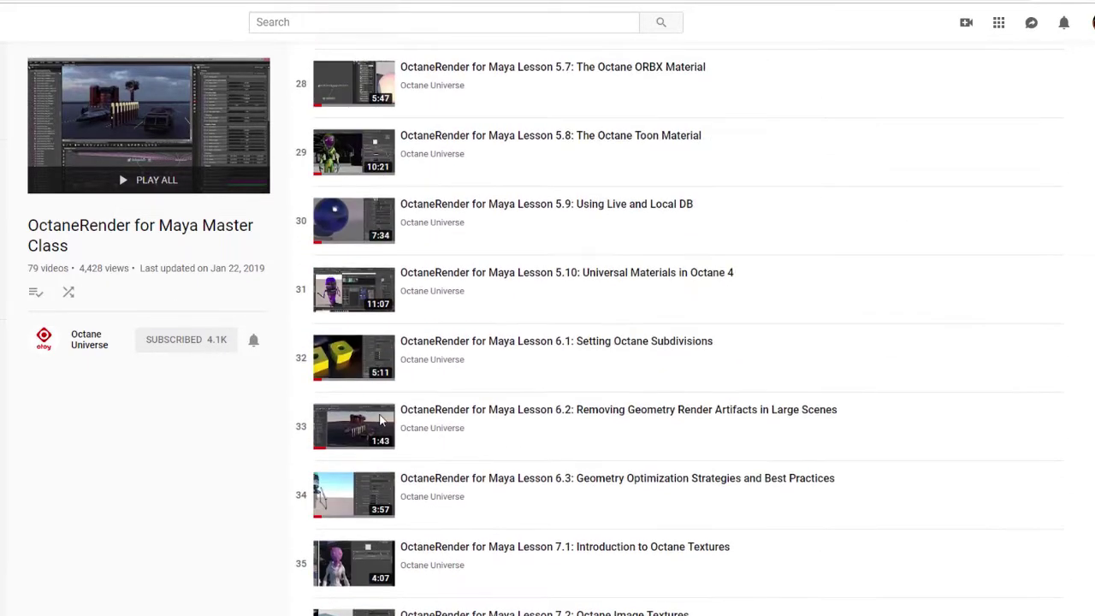
scroll(603, 465, up, 5)
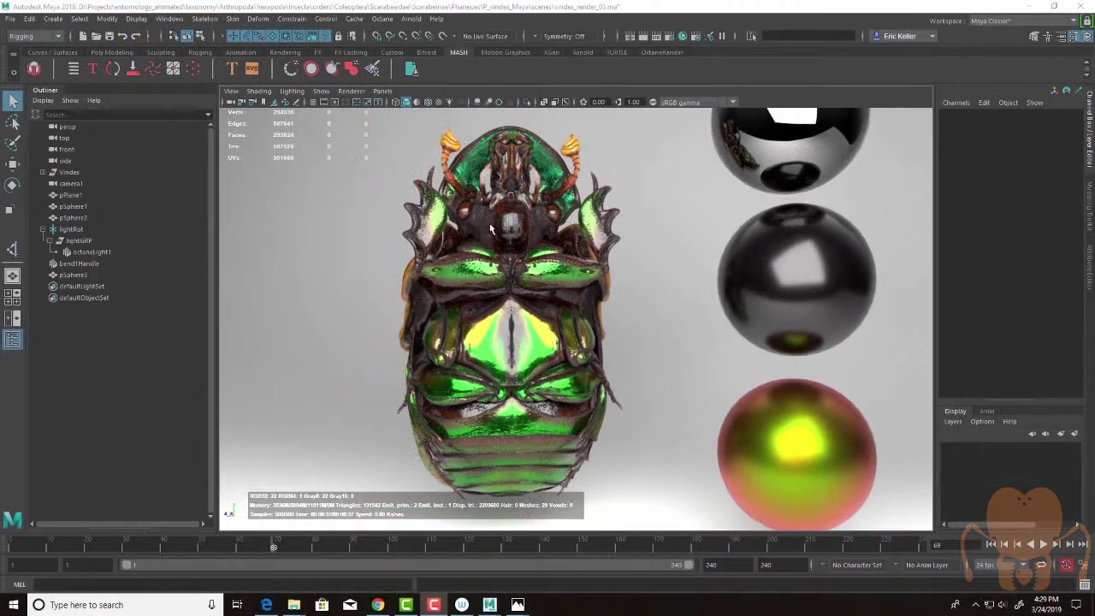
Step: Return to Maya, set the current frame to 49 and open the Hypershade
click(196, 545)
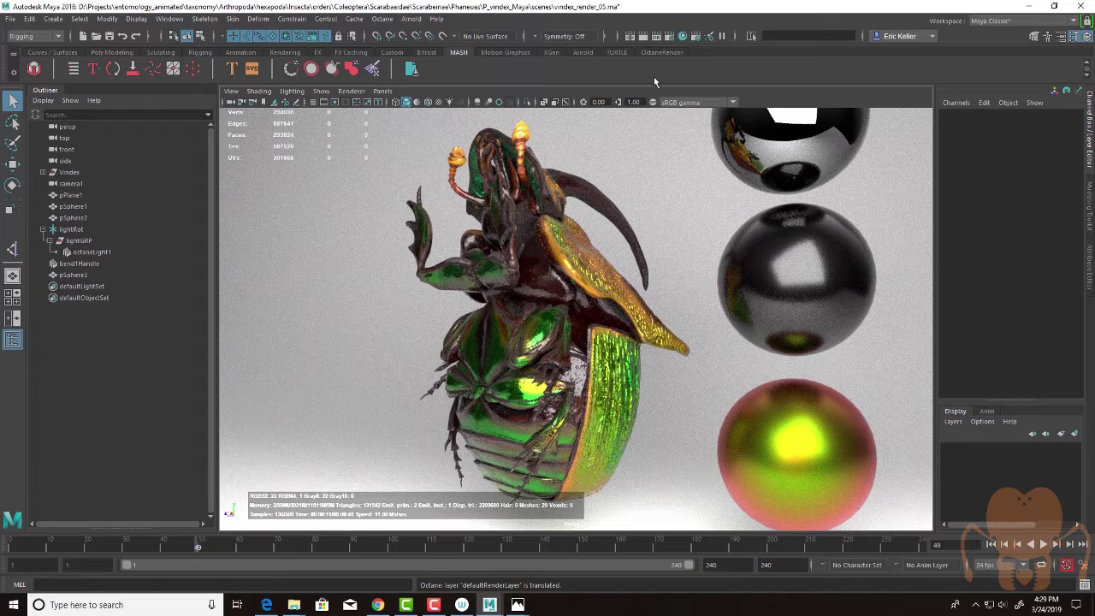
click(682, 37)
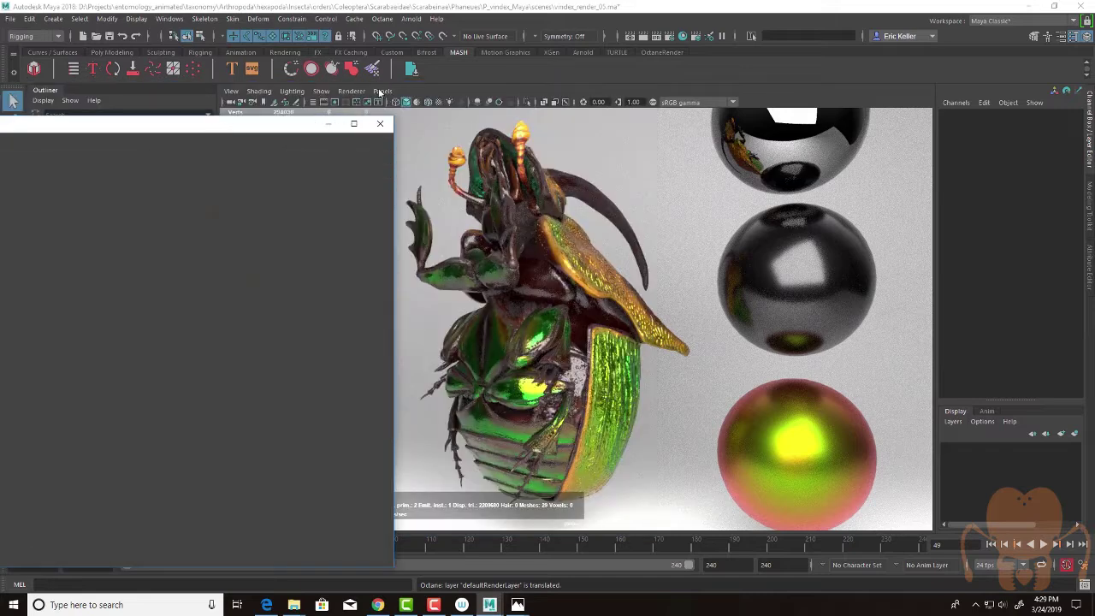
click(356, 91)
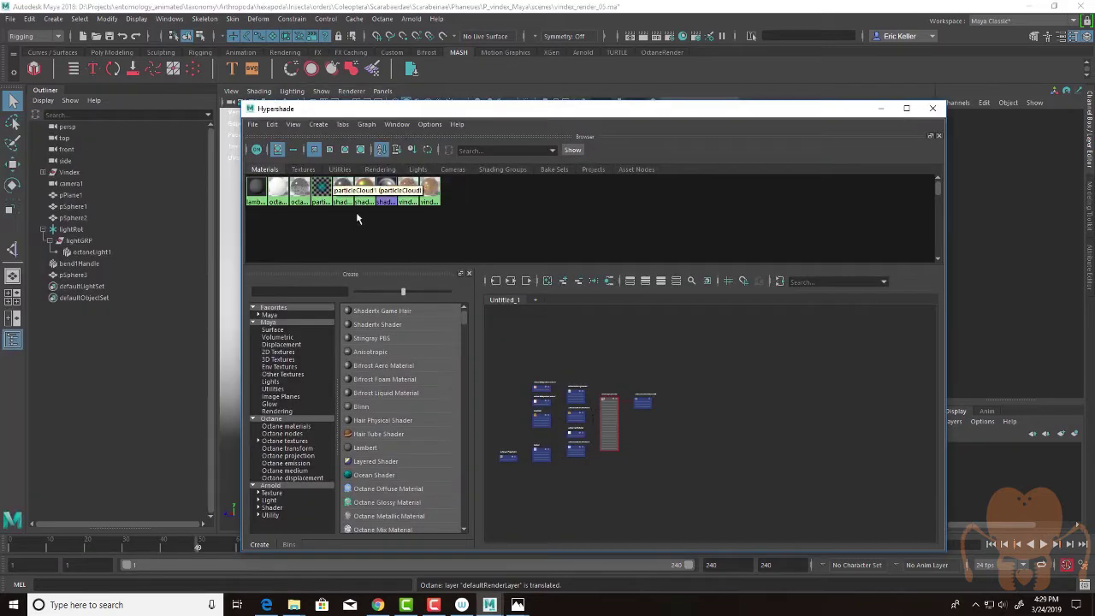
Step: Graph the input and output connections of the vindex_universal material in an enlarged Hypershade and frame its node
click(432, 190)
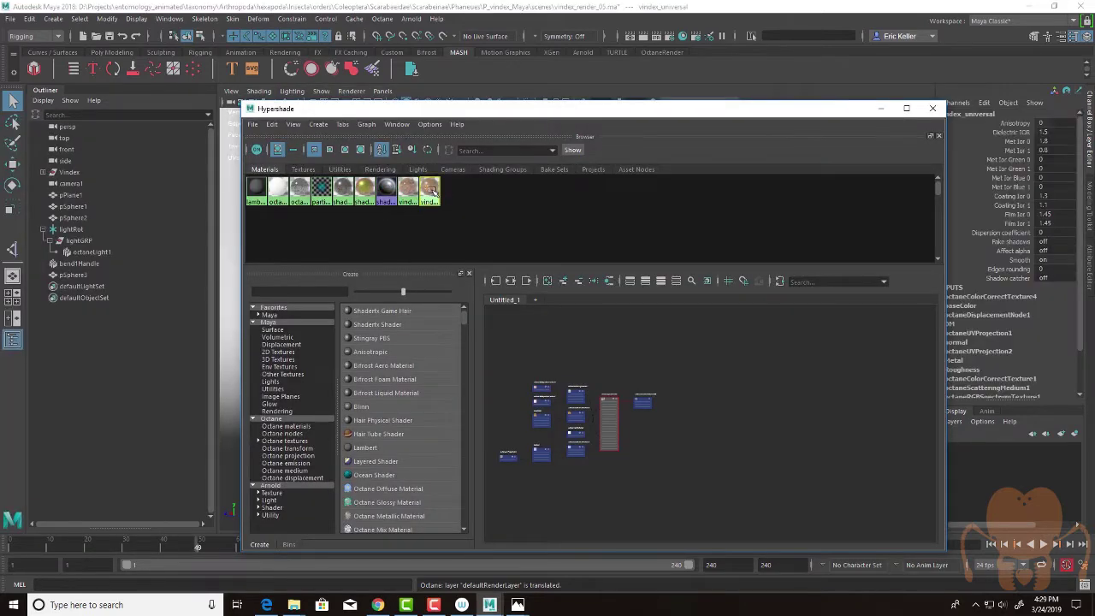
click(511, 282)
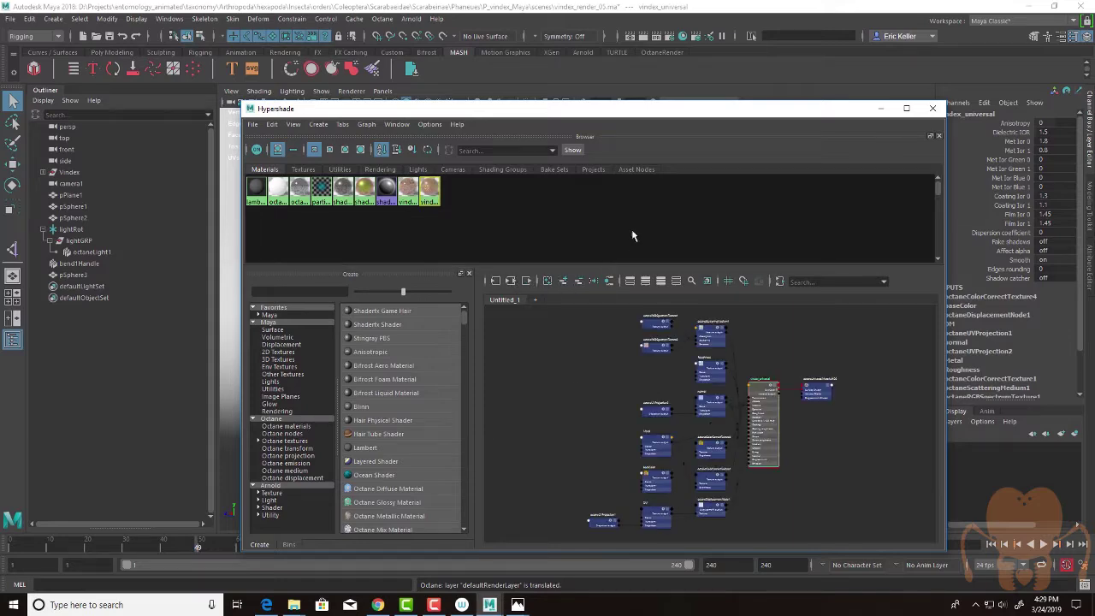
click(907, 109)
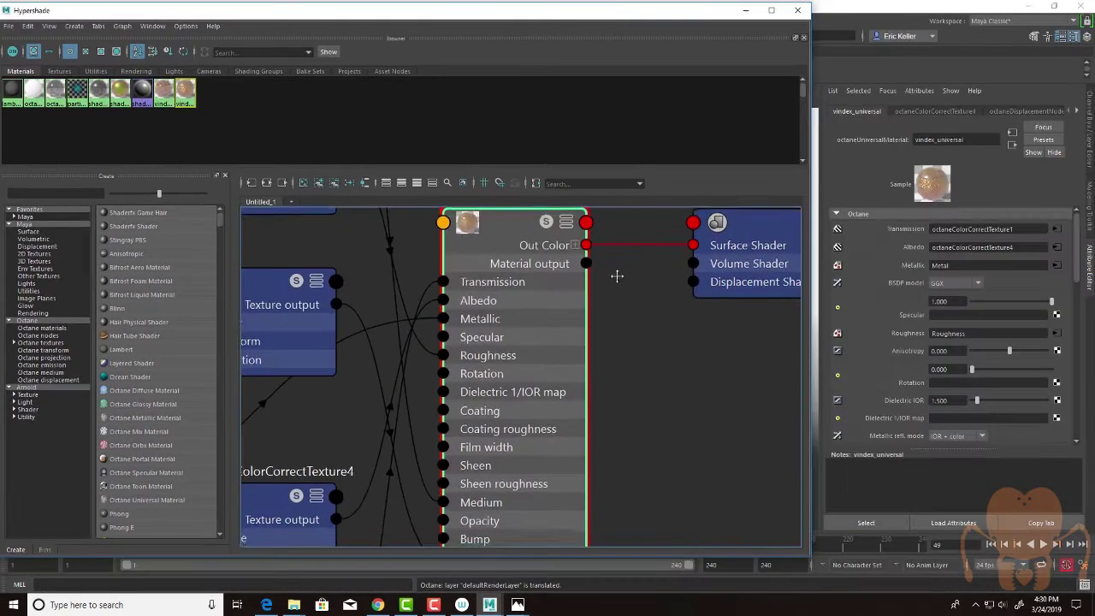
scroll(617, 276, down, 4)
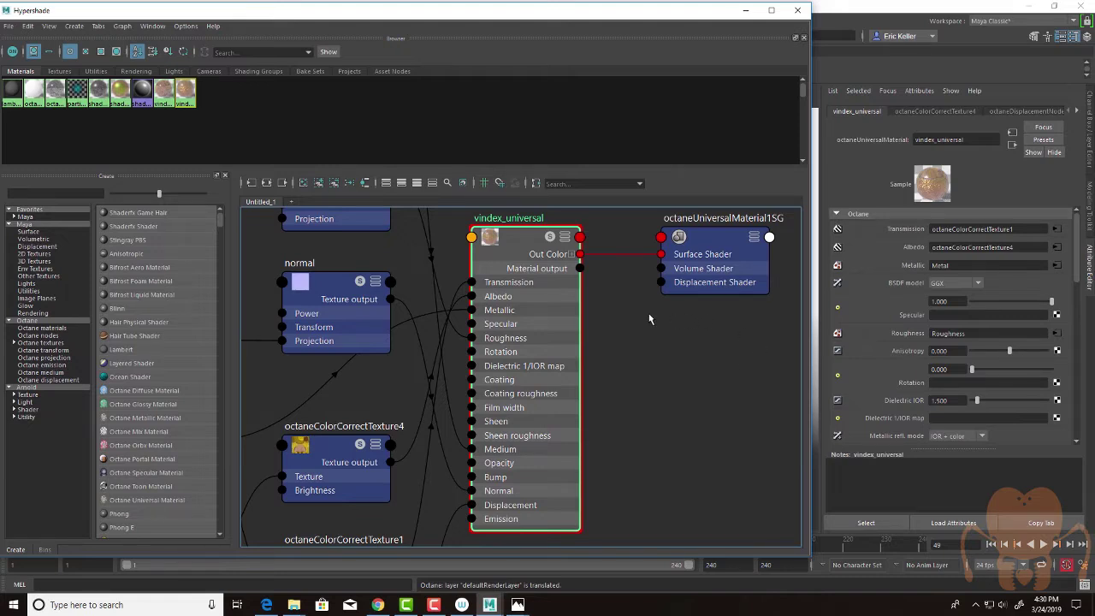
Step: List the creatable Octane materials and look over the texture nodes feeding the vindex_universal material
click(54, 329)
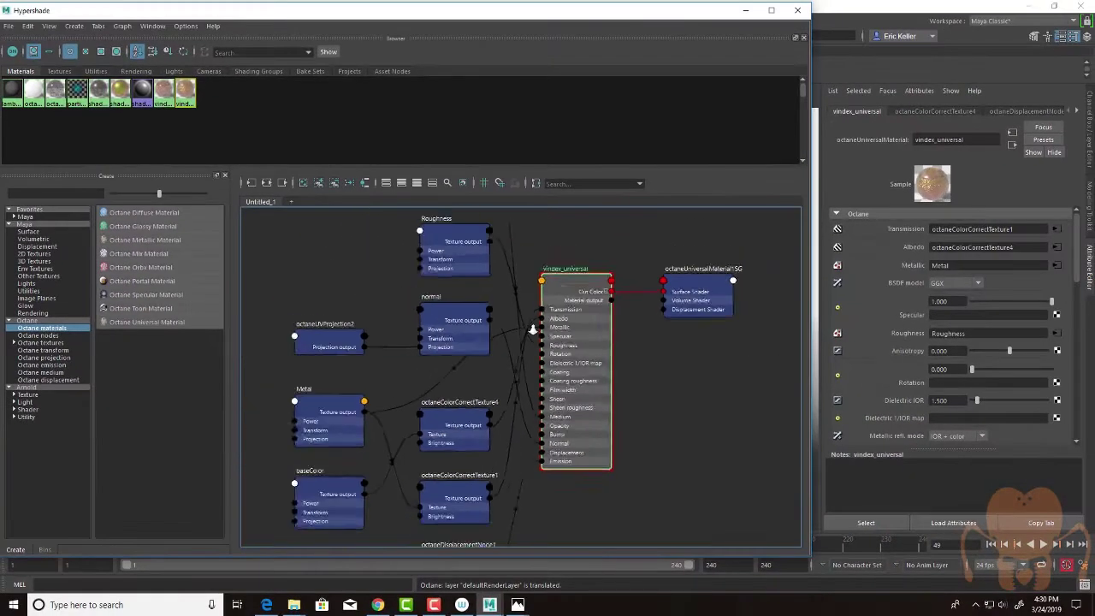
scroll(420, 367, down, 2)
scroll(409, 372, up, 5)
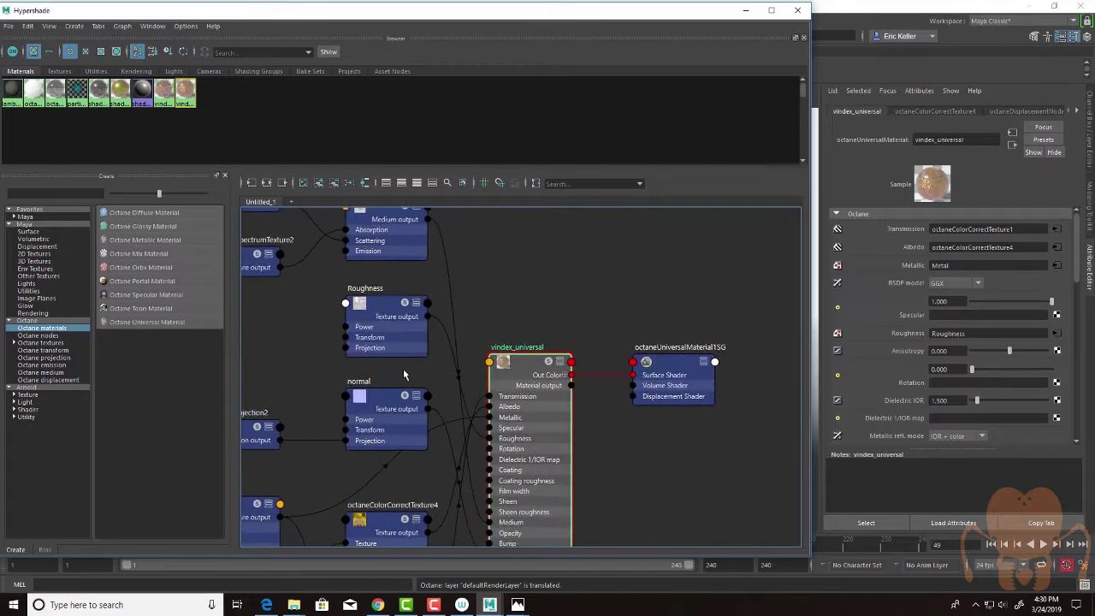
scroll(407, 375, up, 3)
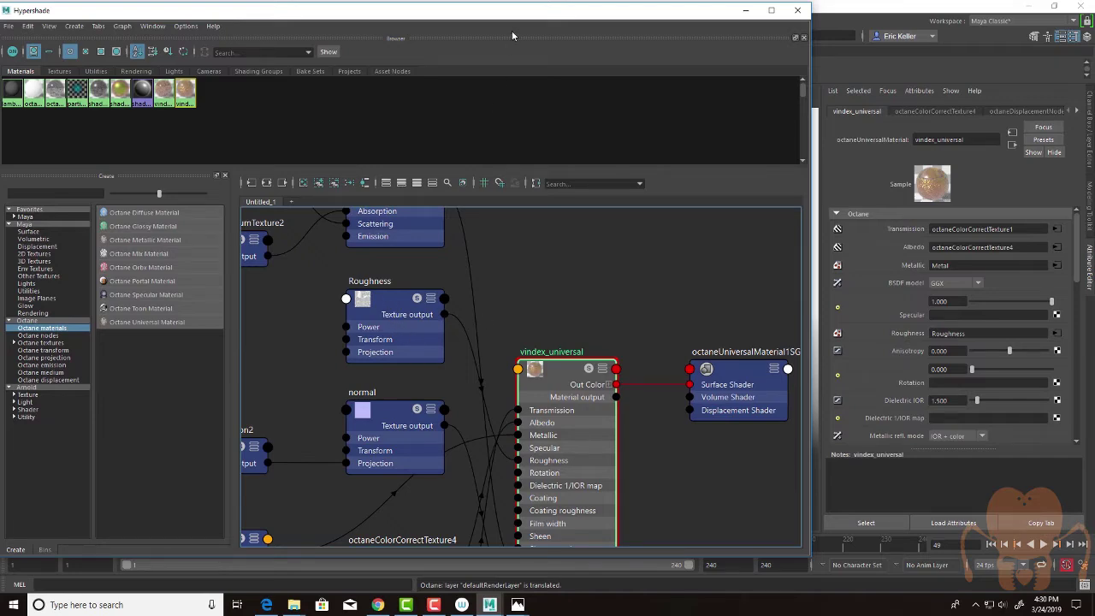
Step: Move the Hypershade out of the way, select the Vindex group and open the UV Editor from the Modeling menu set over the viewport
drag(516, 17, 0, 77)
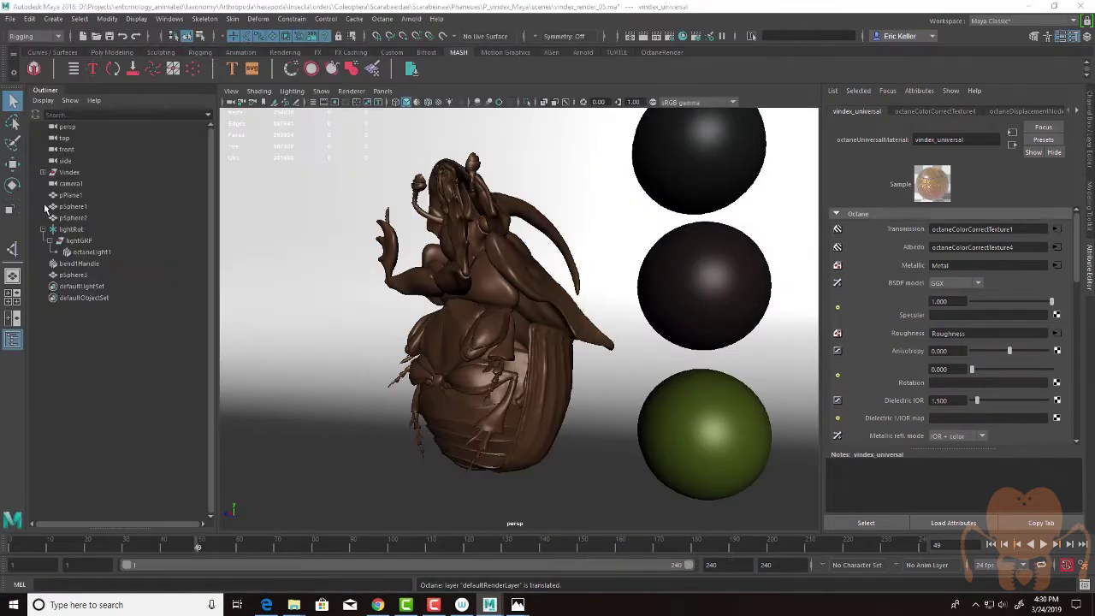
click(61, 172)
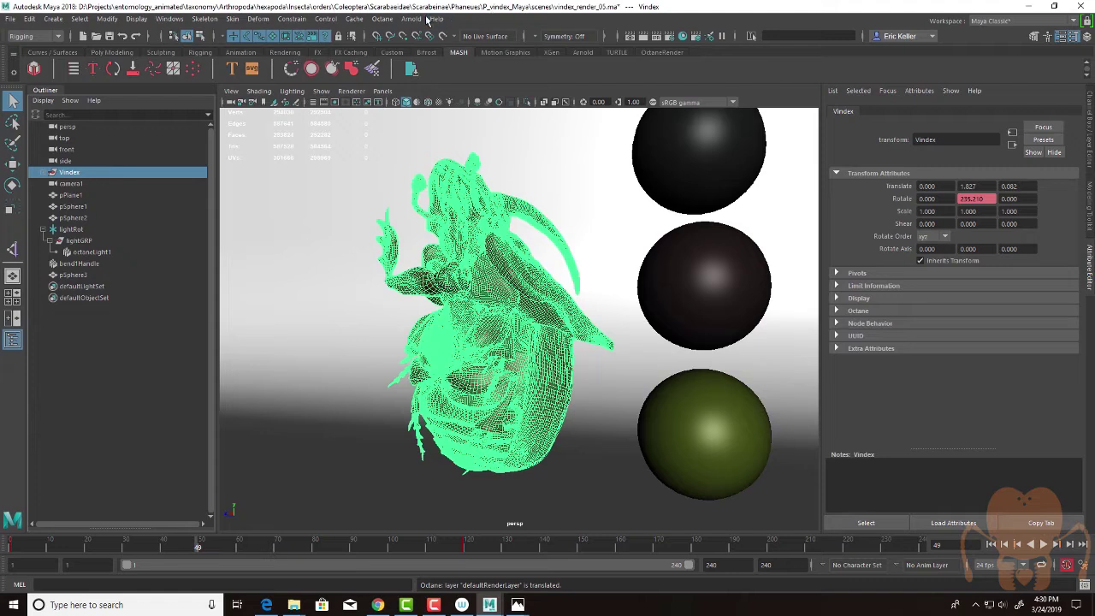
click(45, 37)
click(39, 50)
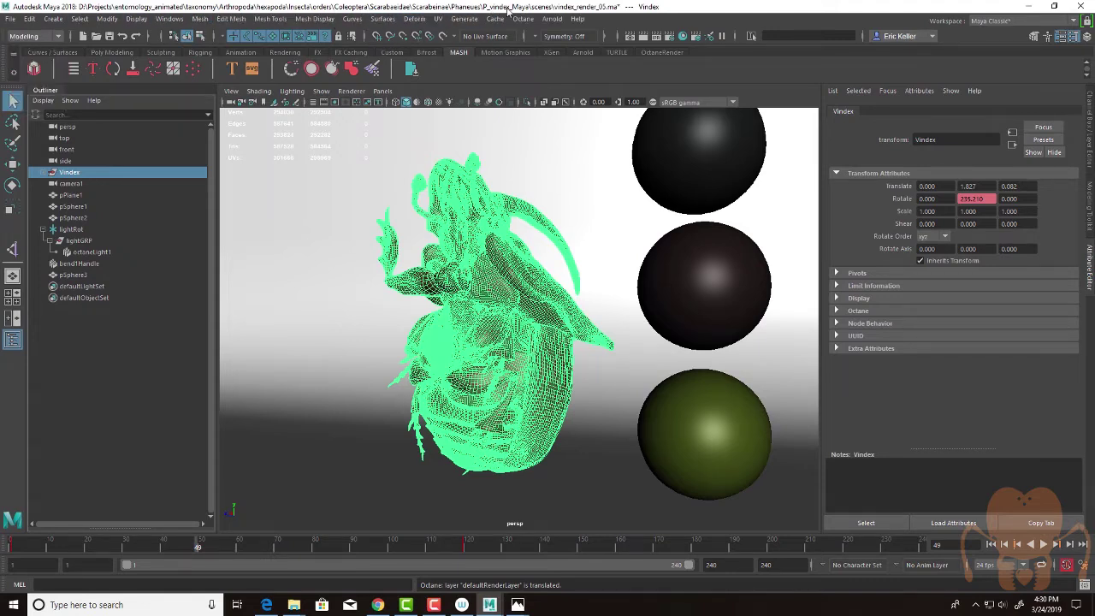
click(440, 19)
click(450, 41)
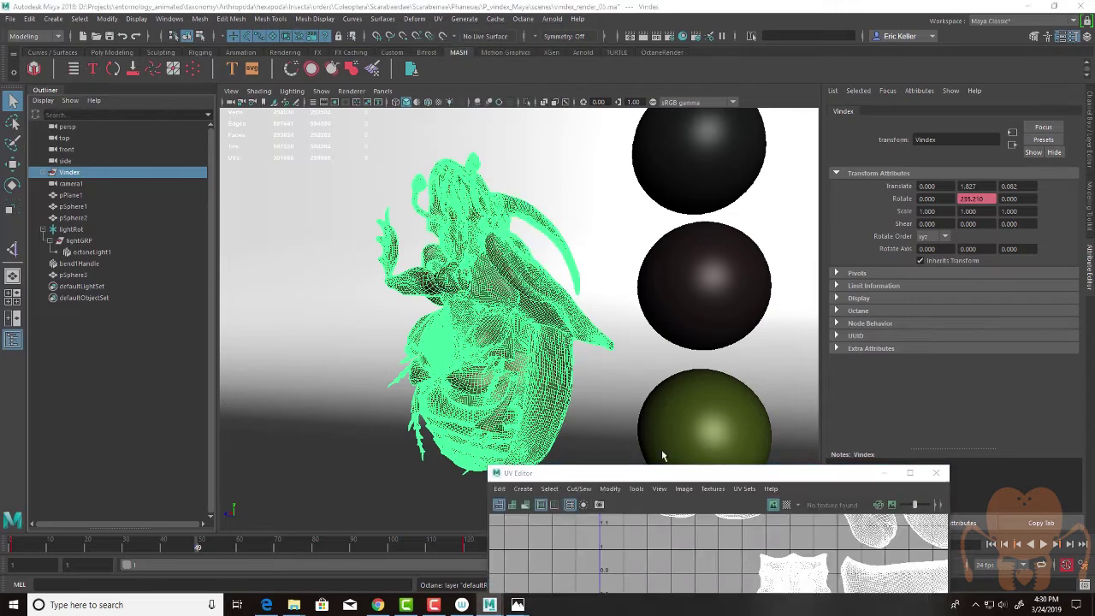
drag(663, 472, 302, 156)
Step: Examine how the beetle's UV shells are laid out across the UV tiles
scroll(377, 316, down, 2)
scroll(264, 287, down, 6)
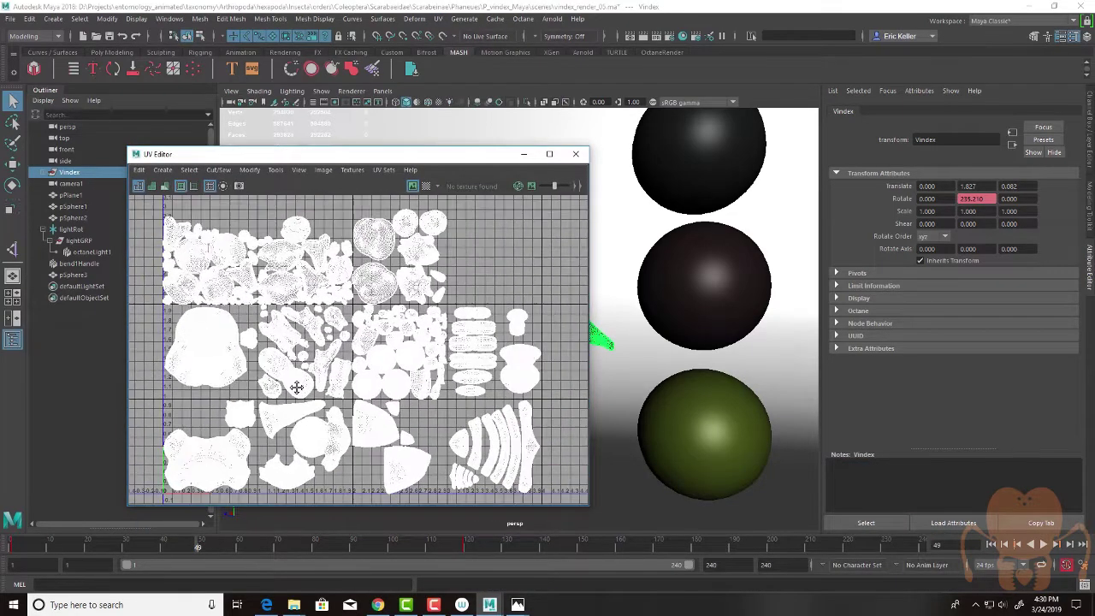
alt+middle_drag(295, 388, 311, 373)
alt+right_drag(311, 373, 309, 388)
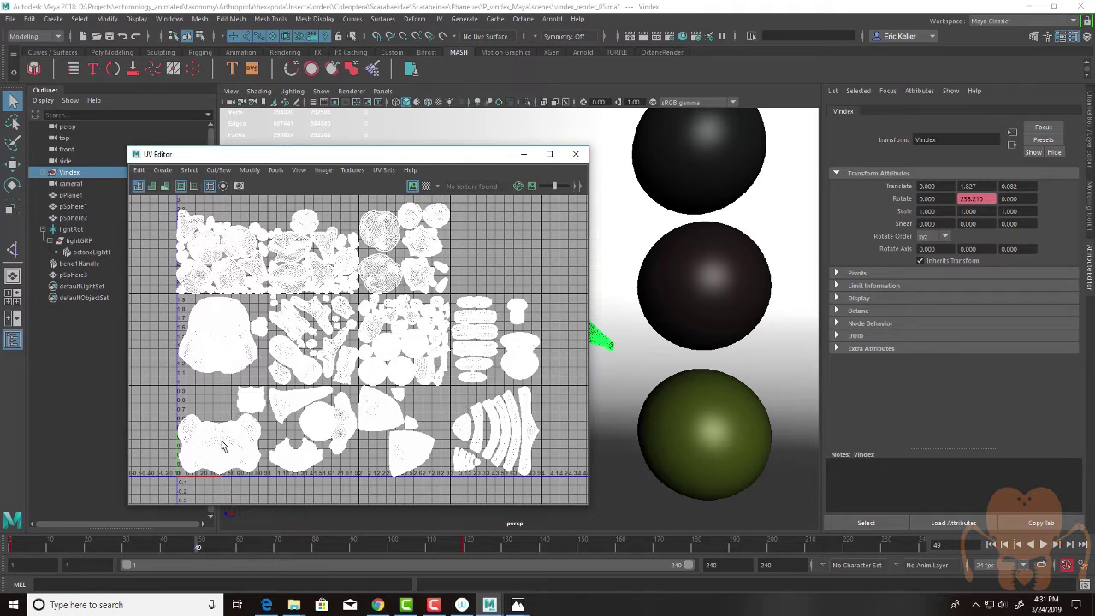
alt+middle_drag(419, 256, 420, 261)
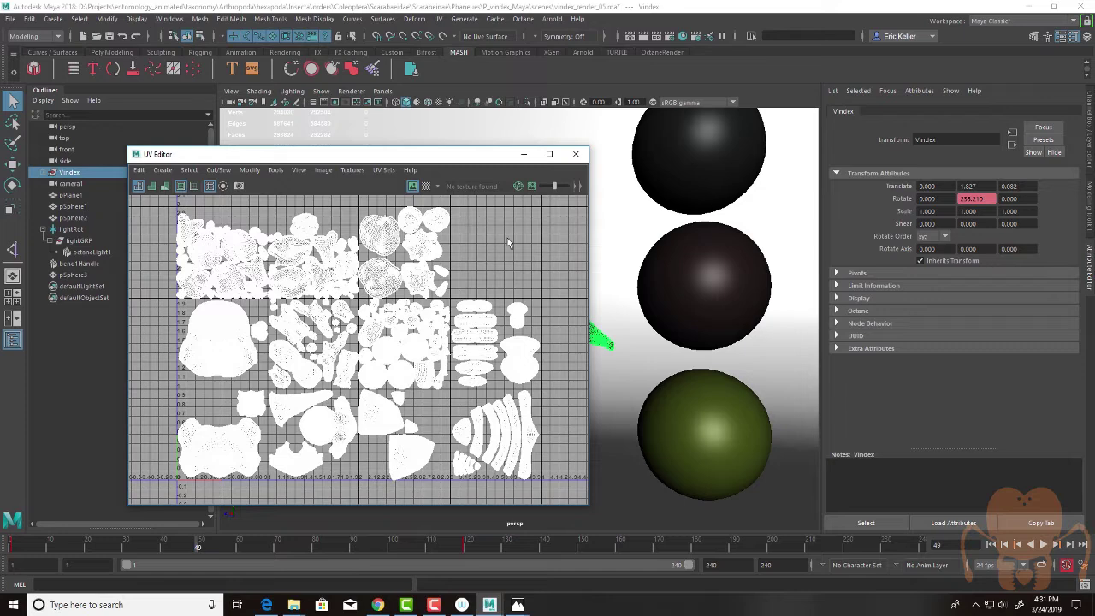
scroll(327, 236, up, 3)
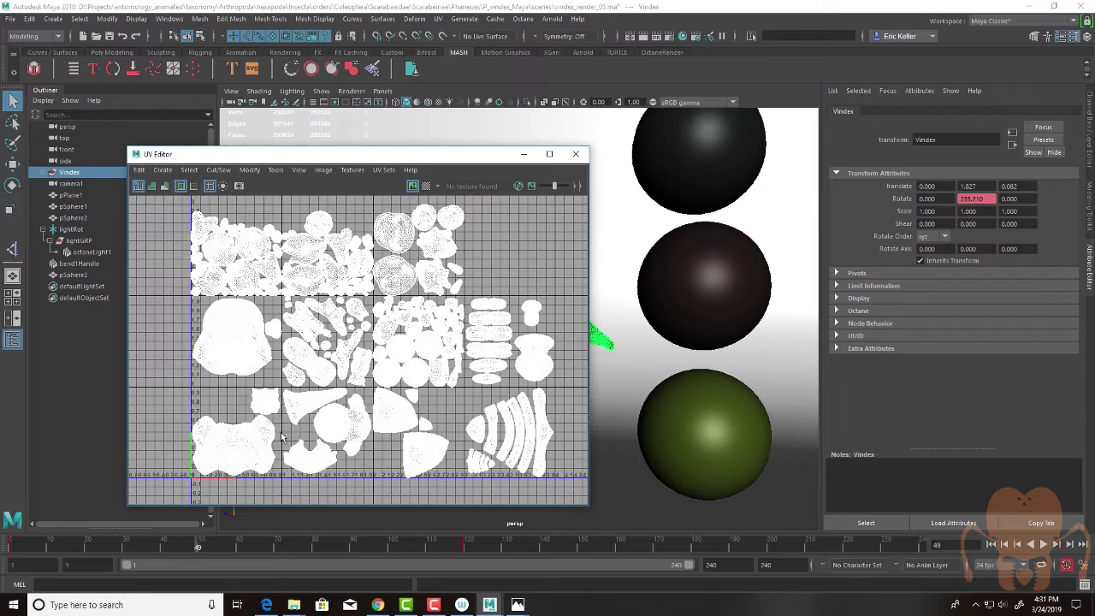
Step: Bring the Hypershade back into view and select the vindex_universal material node
drag(460, 162, 470, 183)
drag(0, 111, 541, 89)
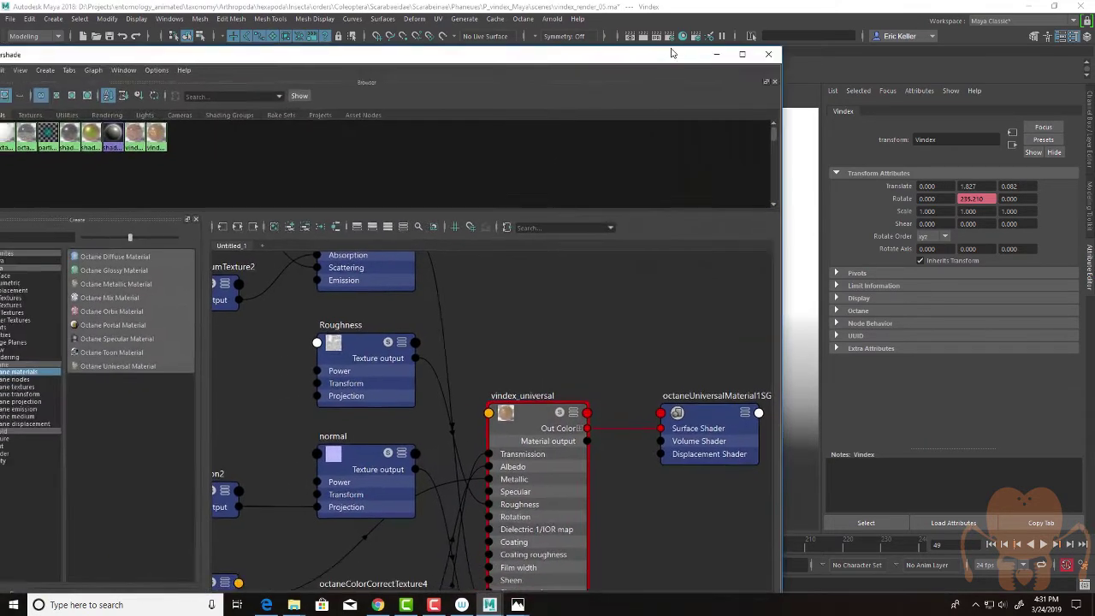
click(590, 402)
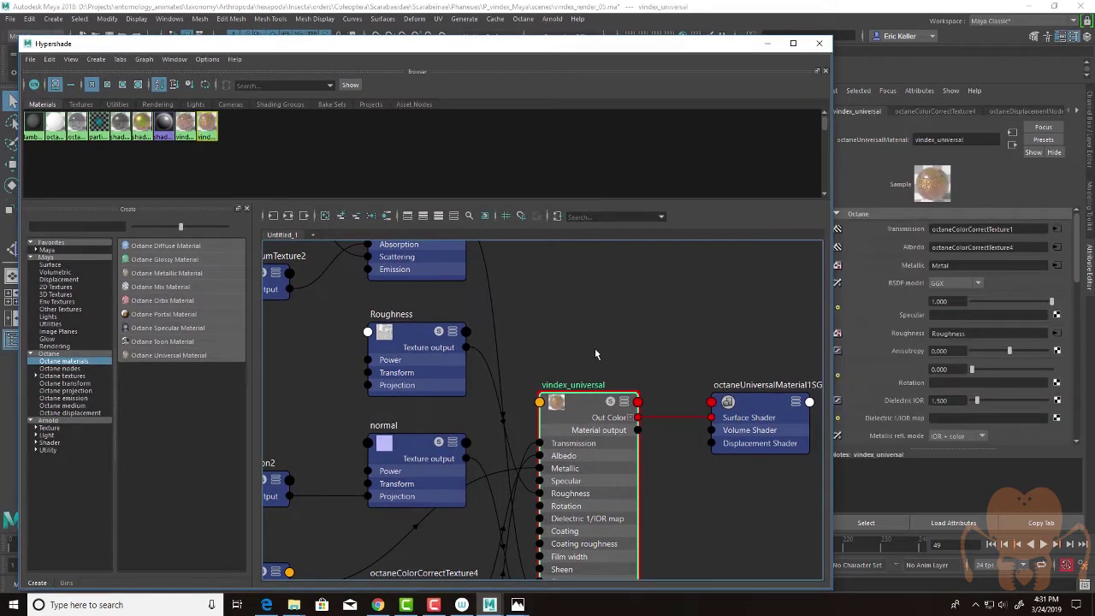
alt+middle_drag(595, 349, 608, 308)
alt+middle_drag(510, 469, 547, 315)
Step: Rearrange the graph so baseColor and octaneColorCorrectTexture4 sit in a row beside vindex_universal's upper inputs
click(458, 399)
drag(458, 399, 459, 381)
alt+middle_drag(523, 354, 533, 444)
drag(474, 349, 410, 539)
drag(482, 476, 437, 337)
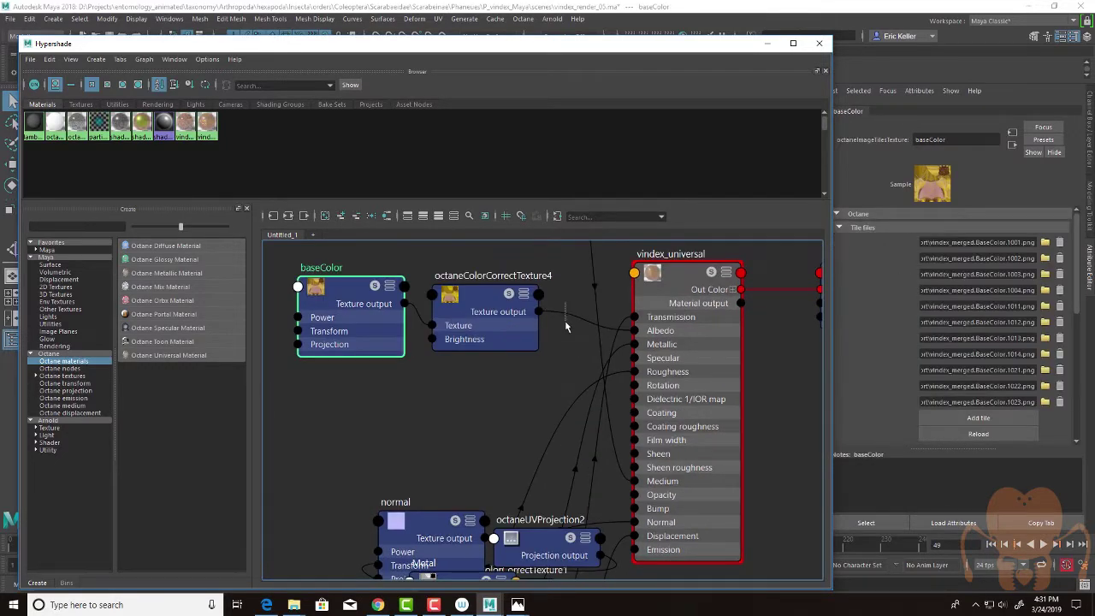
Step: Trace the connection from octaneColorCorrectTexture4 to the Albedo input, back to its source texture baseColor
click(565, 324)
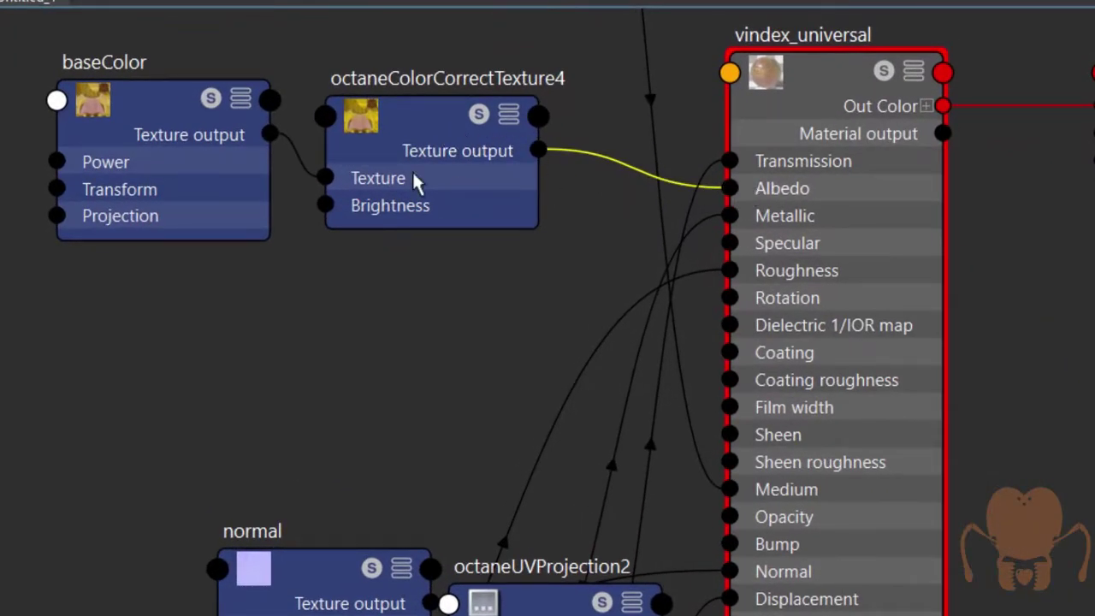
click(423, 151)
click(169, 109)
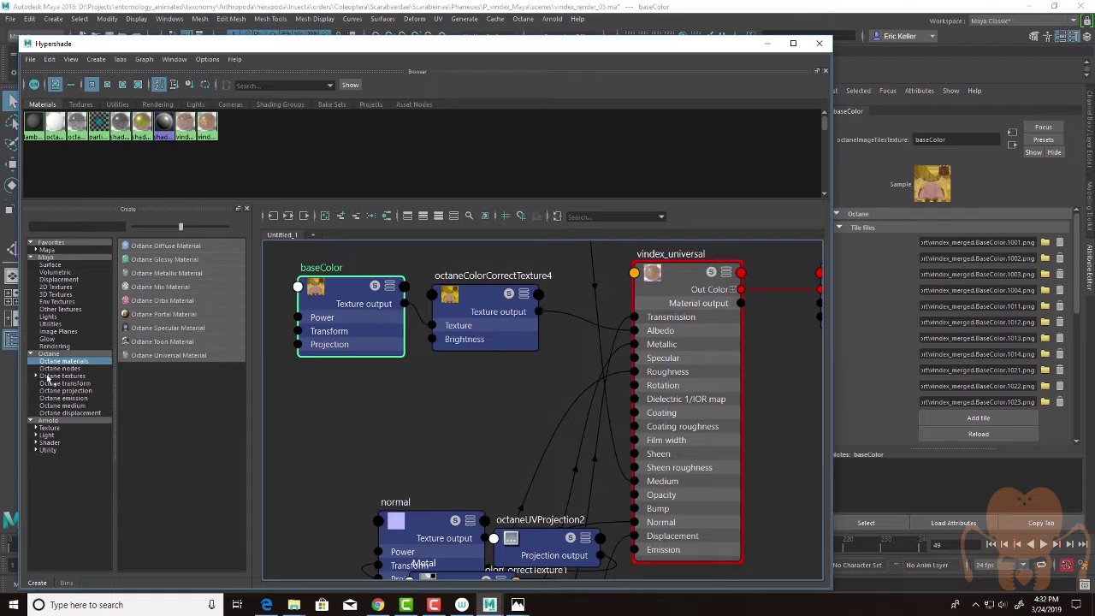
Step: Create an Octane Image Tiles Texture node and place it directly below the baseColor node
click(36, 376)
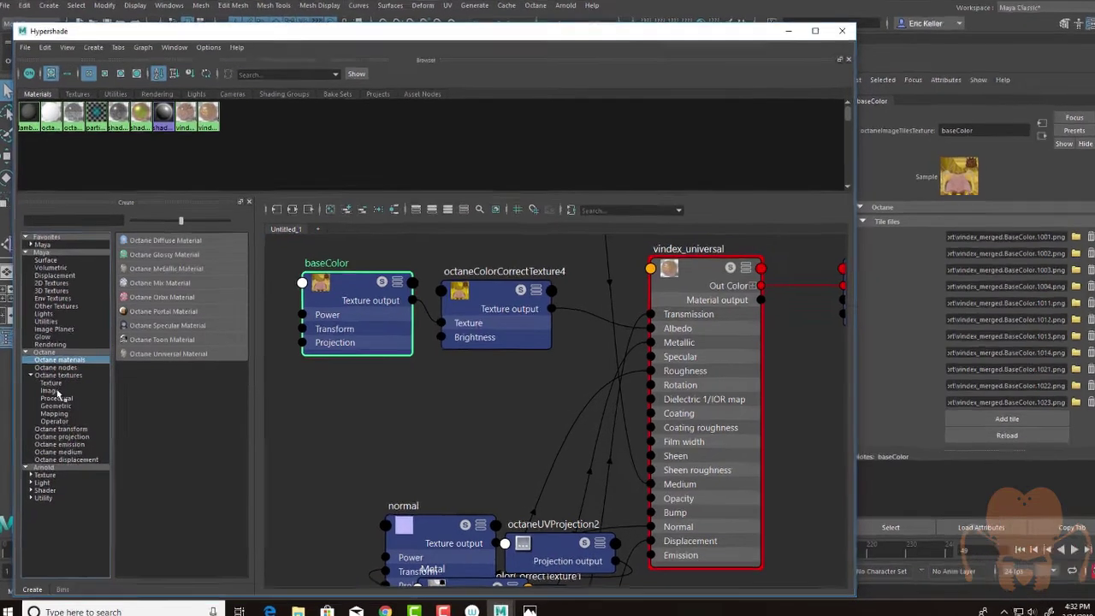
click(60, 390)
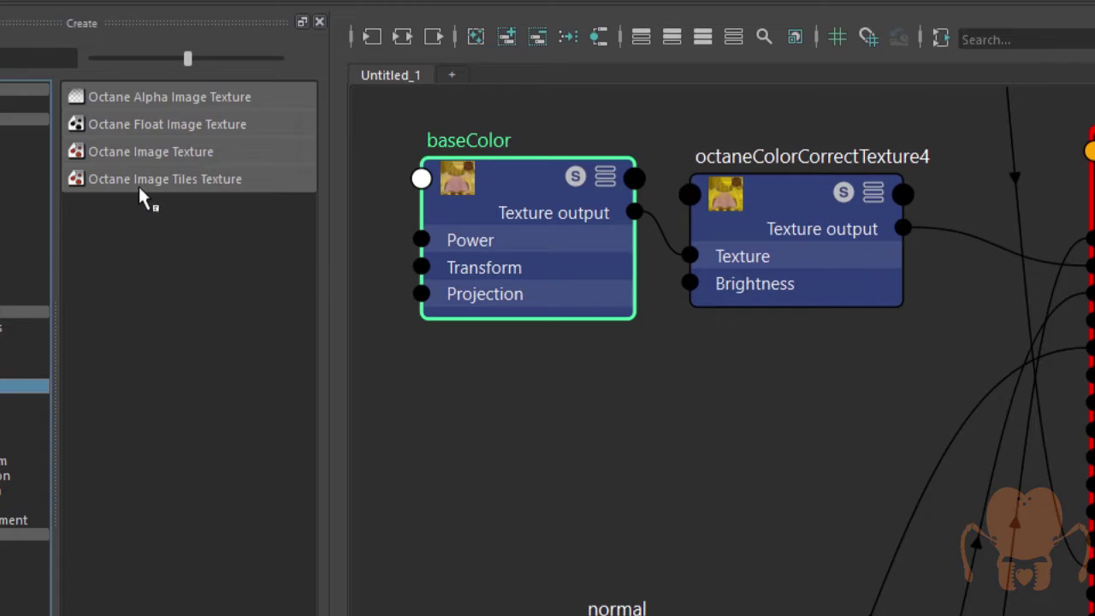
click(454, 371)
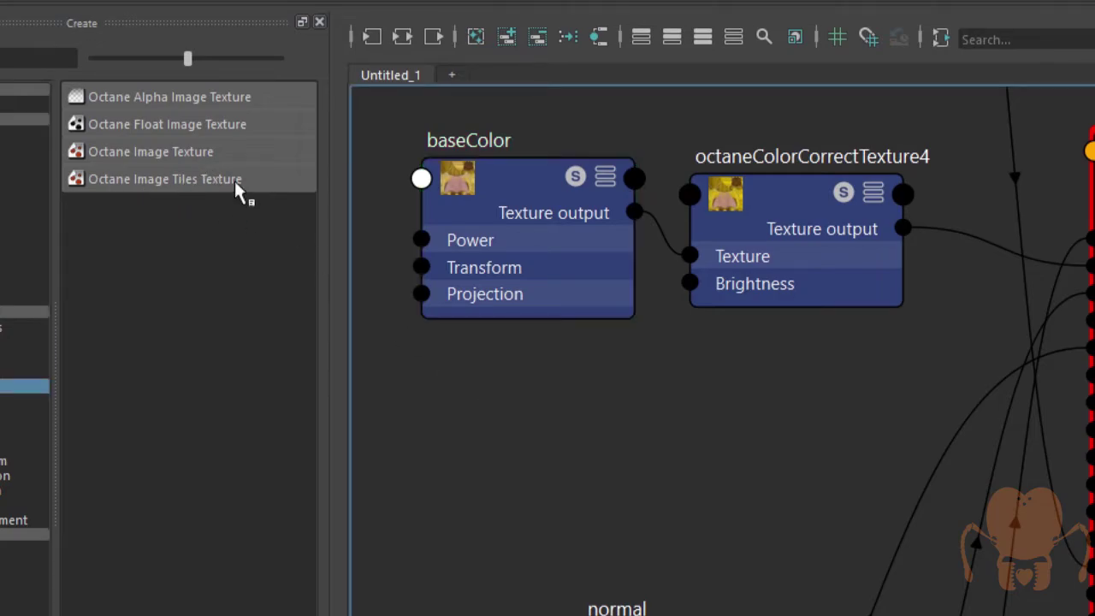
drag(235, 180, 613, 409)
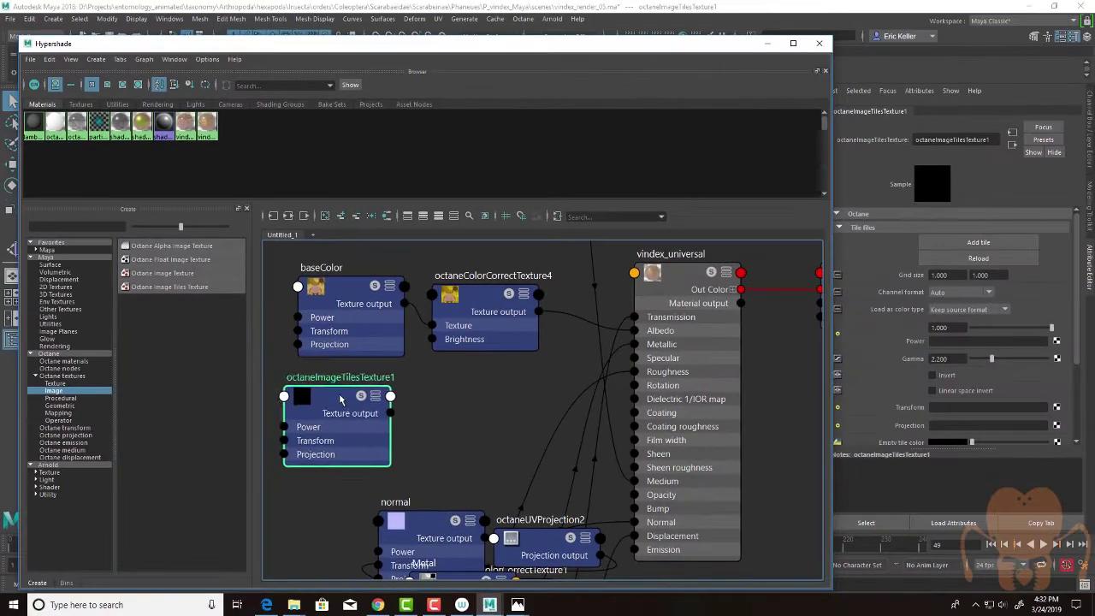
drag(340, 399, 355, 397)
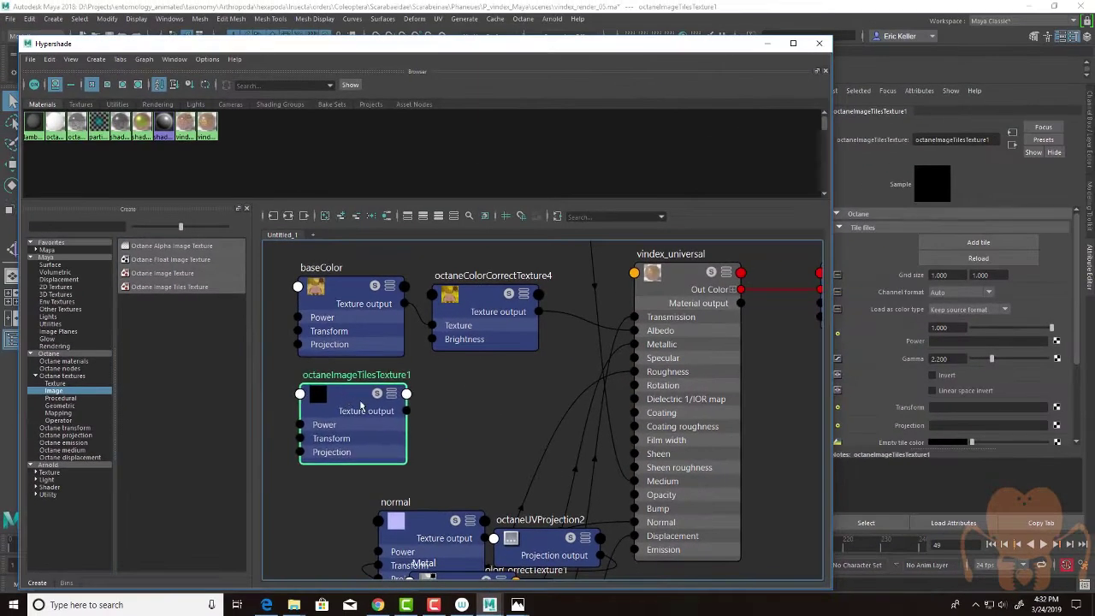
Step: Load vindex_merged.BaseColor.1001.png and vindex_merged.BaseColor.1002.png as the first two tiles of the new image tiles texture
drag(560, 47, 521, 42)
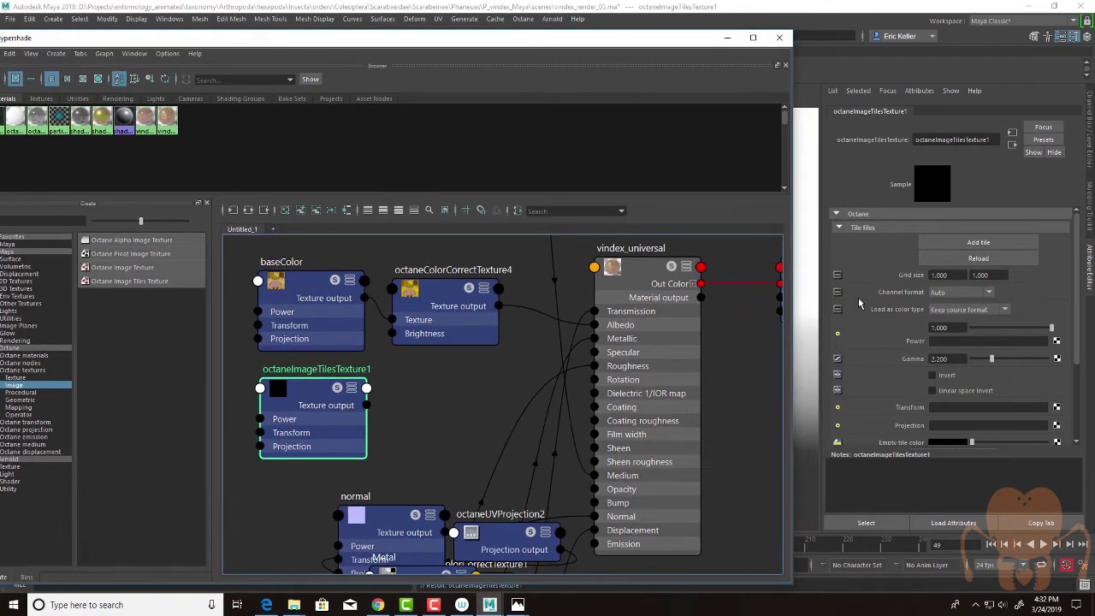
click(980, 243)
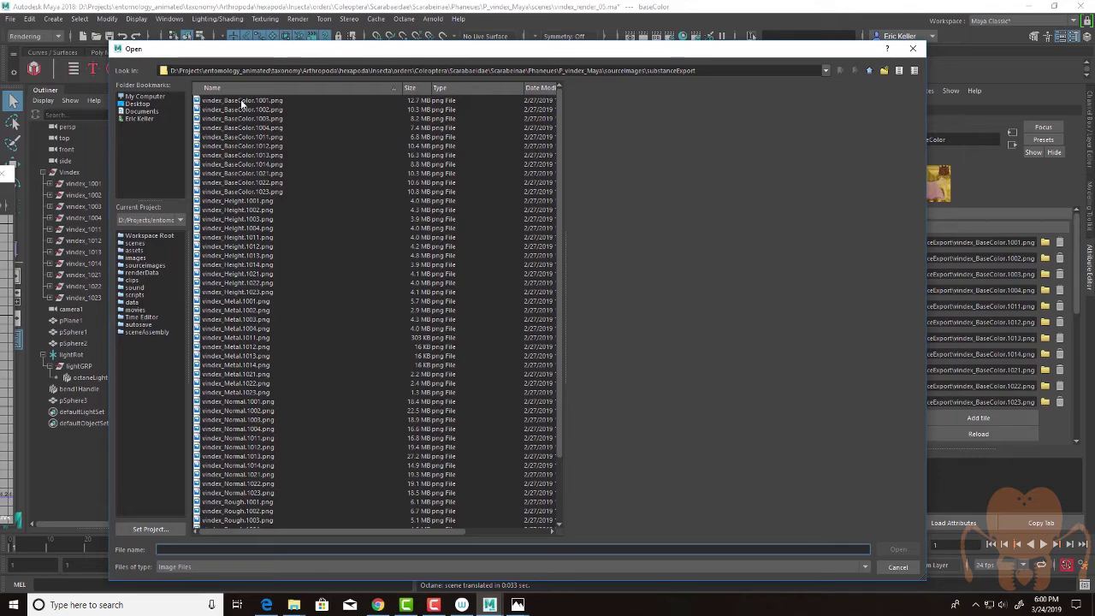
click(242, 101)
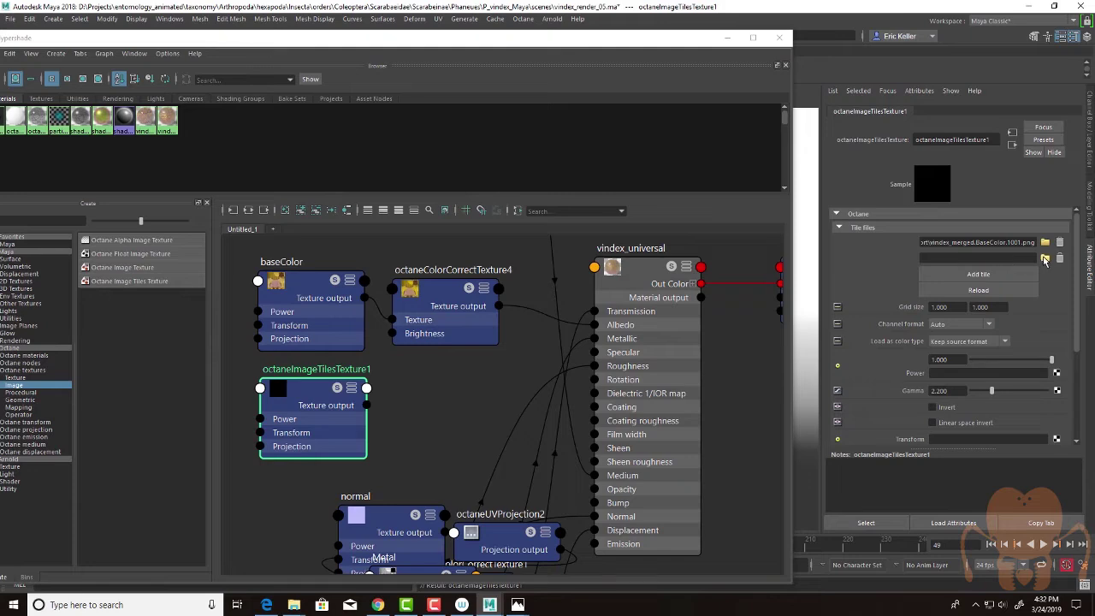
click(1045, 259)
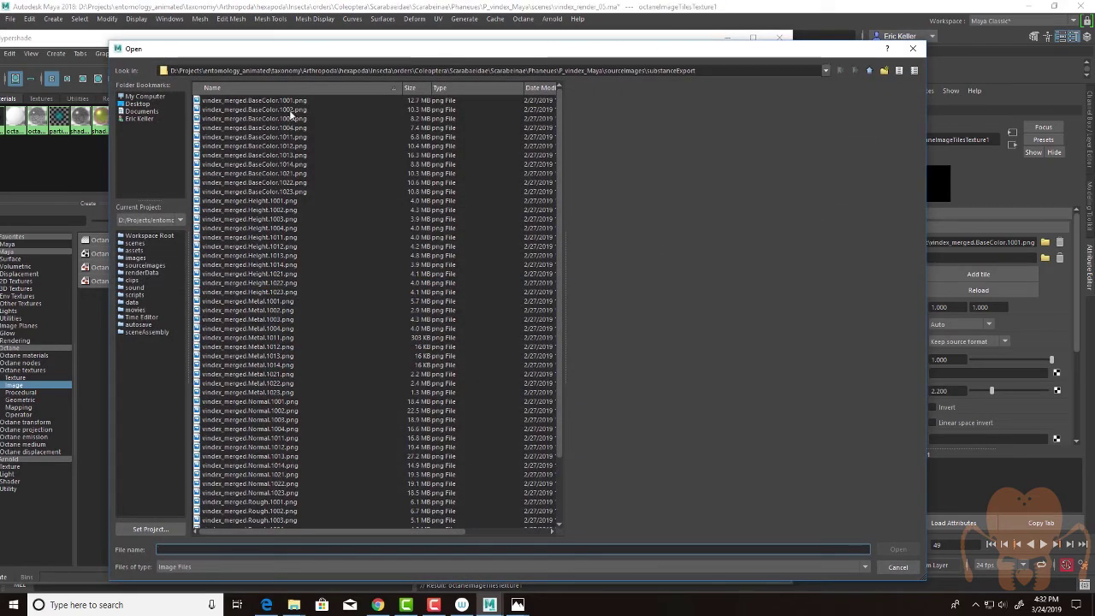
click(293, 112)
click(898, 549)
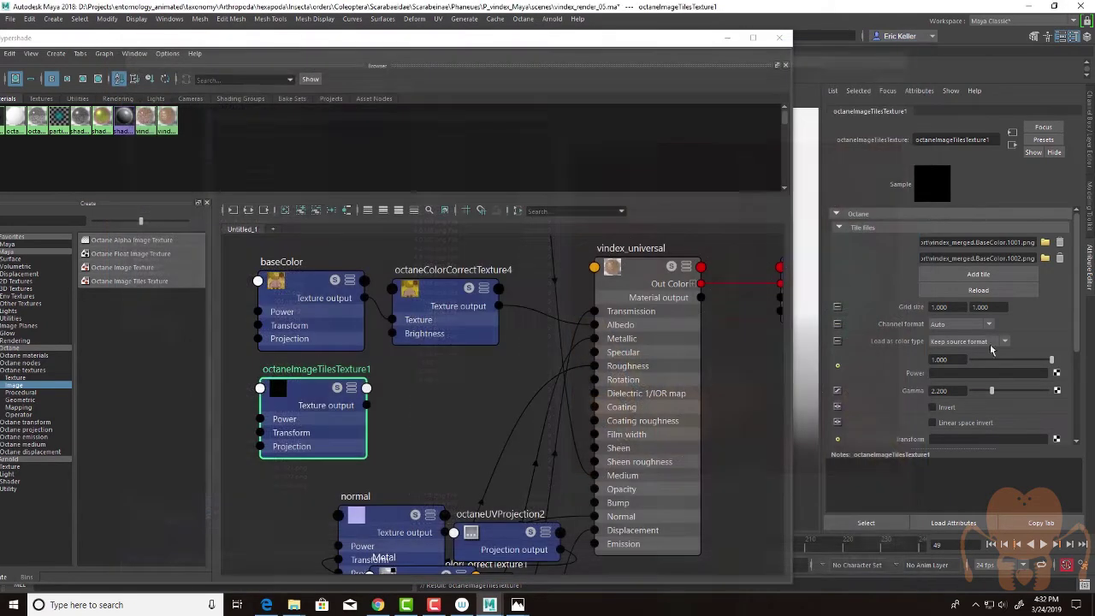
Step: Add a third tile to the new texture and load vindex_merged.BaseColor.1003.png into it
click(1037, 275)
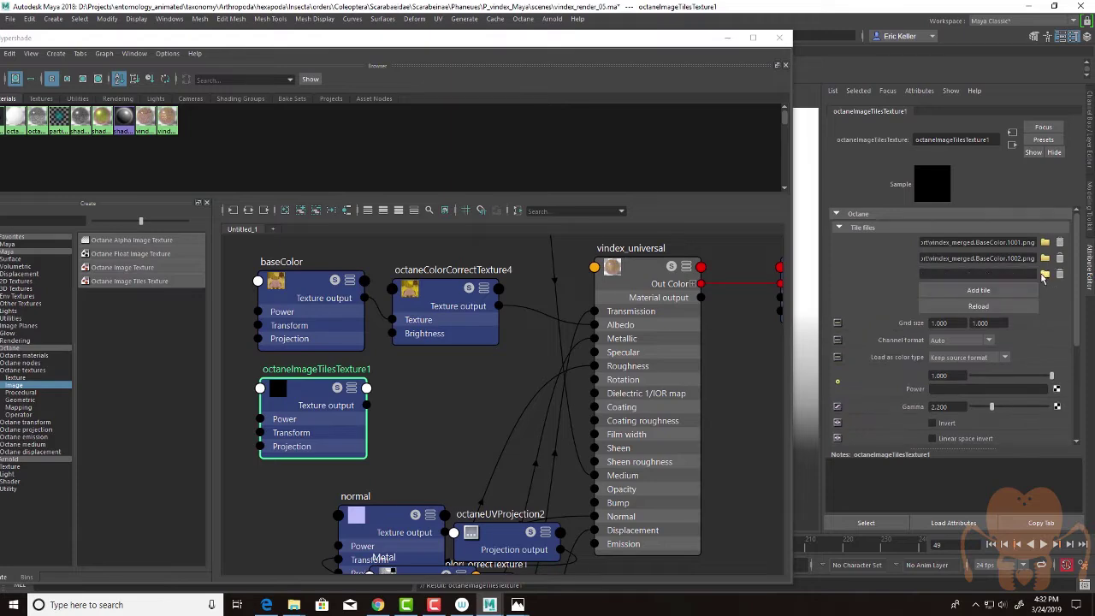
click(1044, 274)
click(291, 119)
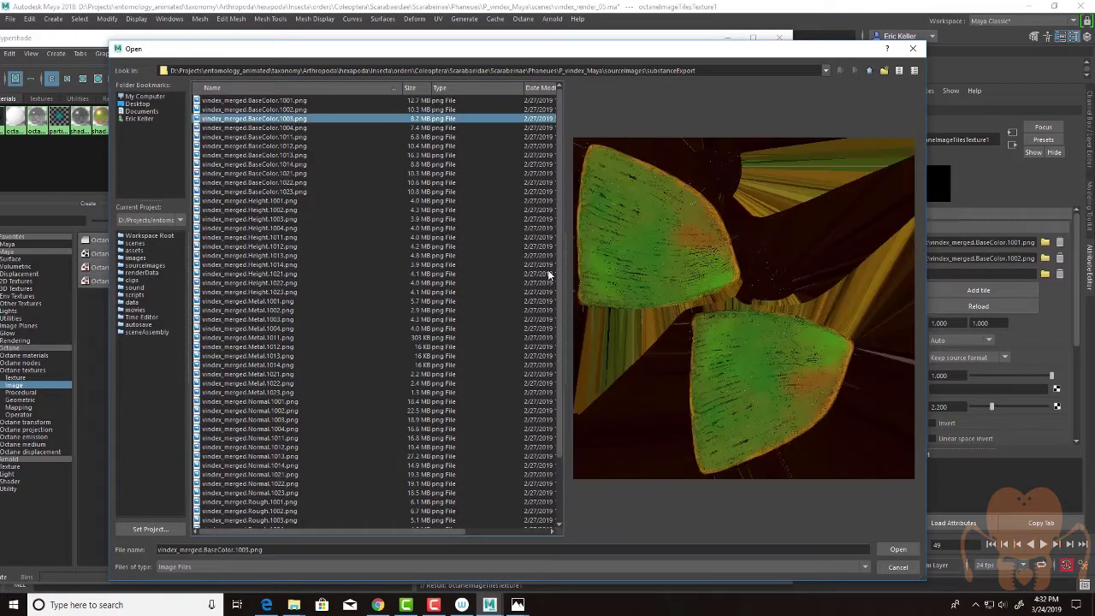
click(898, 550)
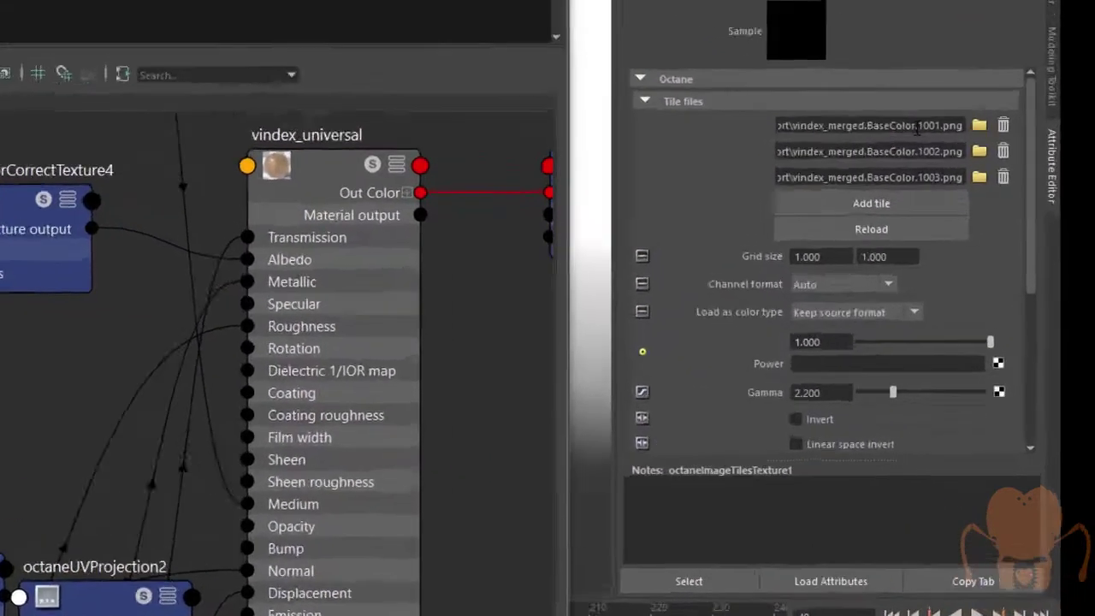
Step: Check the new texture's tile numbering and grid size against baseColor's complete tile list and grid size
drag(1006, 242, 1022, 243)
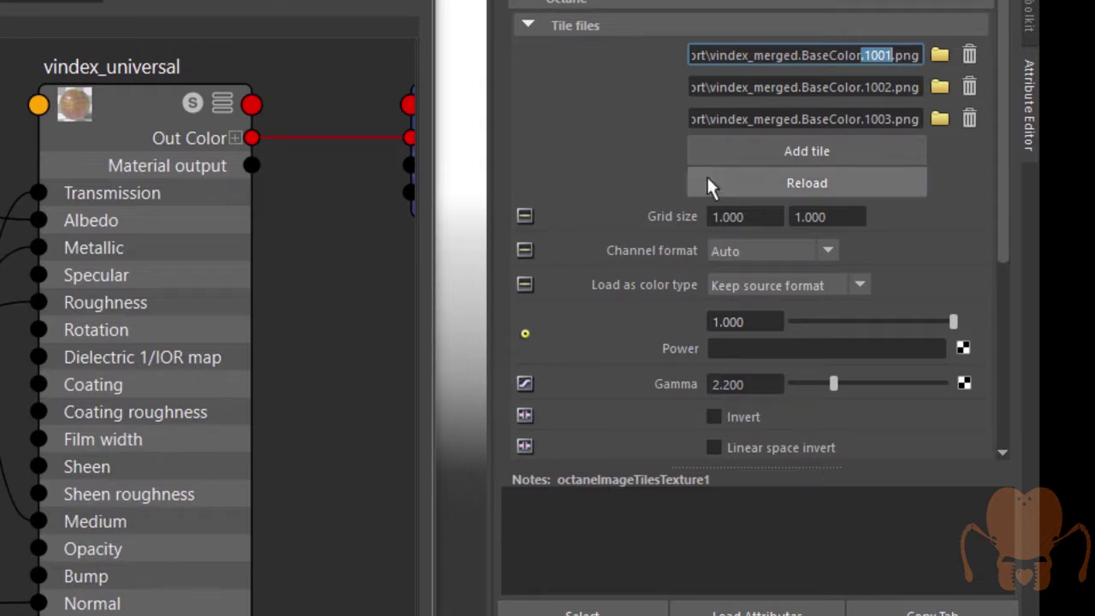
click(744, 217)
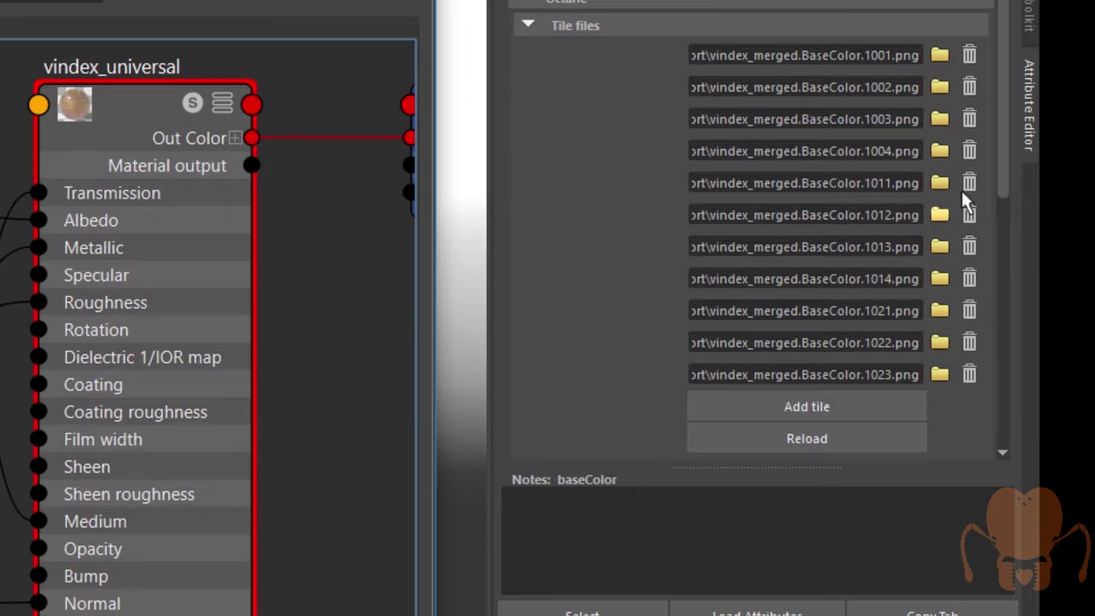
drag(1005, 162, 1005, 269)
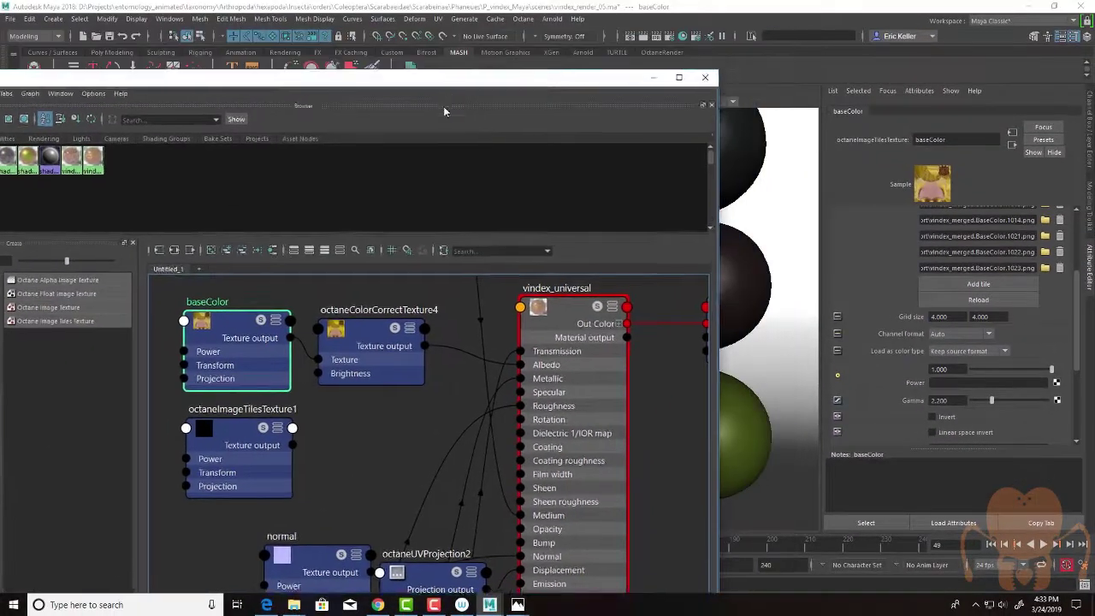
Step: Lower the Hypershade, display the Vindex group's UV layout in the UV Editor, and bring the Hypershade back to the front
drag(446, 80, 521, 389)
click(433, 177)
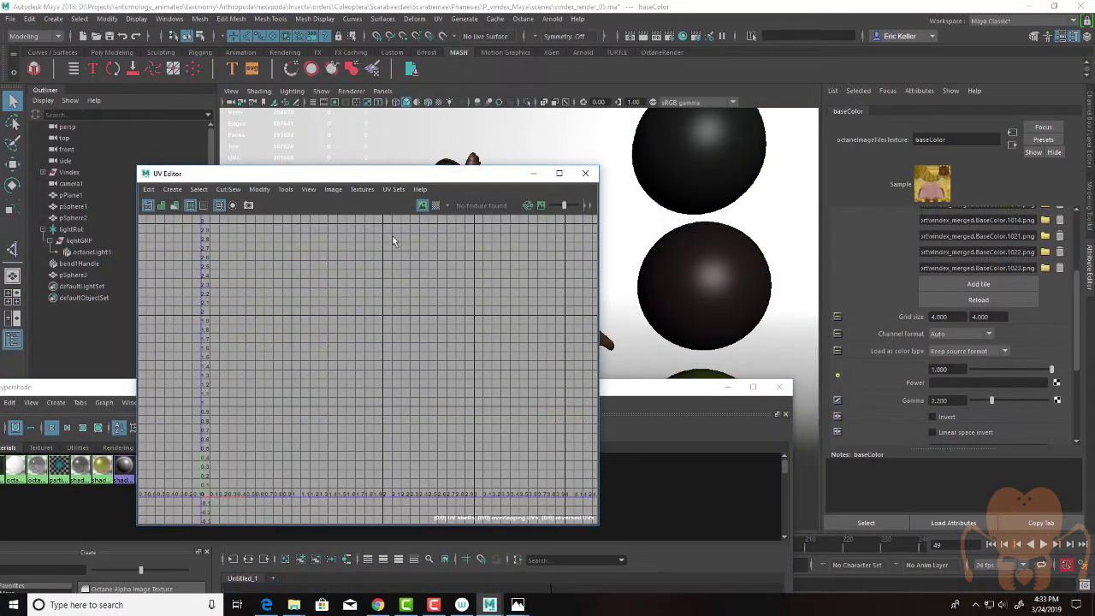
click(69, 173)
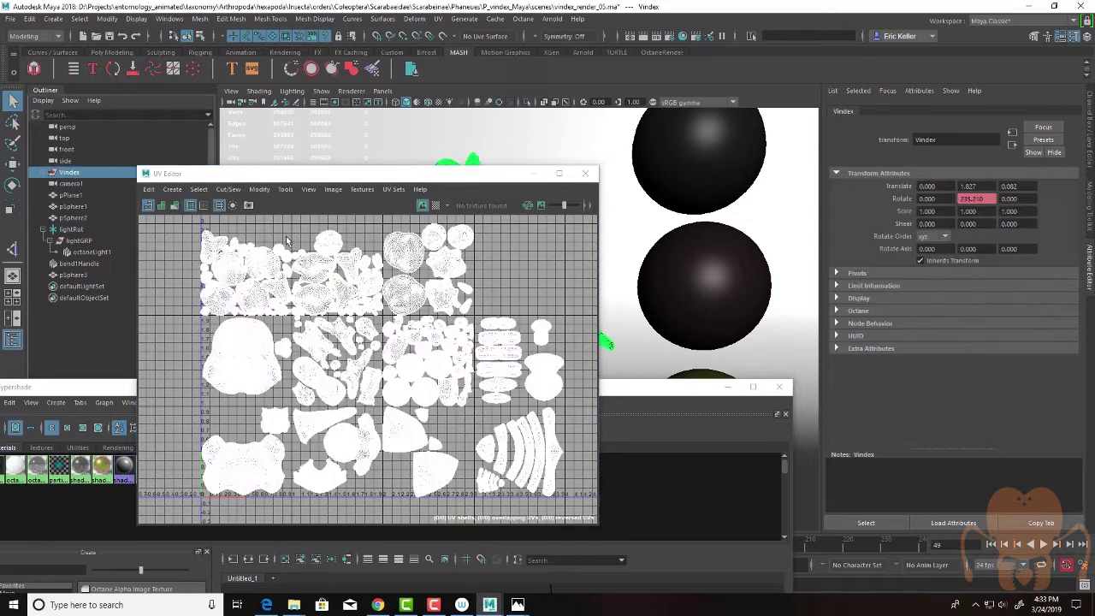
click(623, 394)
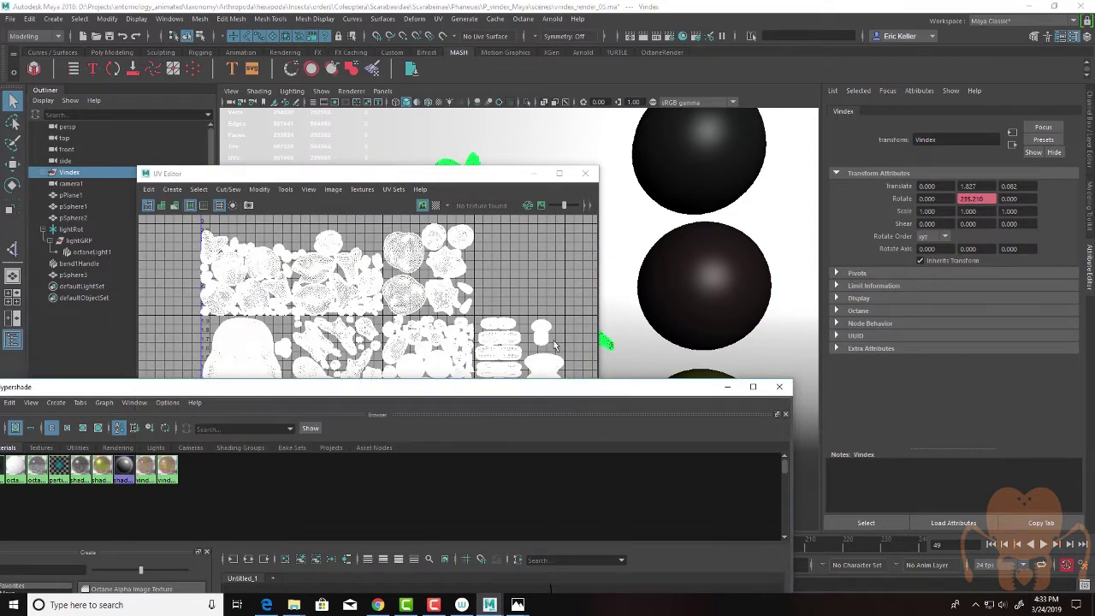
Step: Clear the UV Editor aside, bring the Hypershade back into view, and examine baseColor's tile files and grid size
drag(436, 175, 0, 175)
drag(460, 392, 524, 107)
drag(503, 341, 522, 343)
click(396, 338)
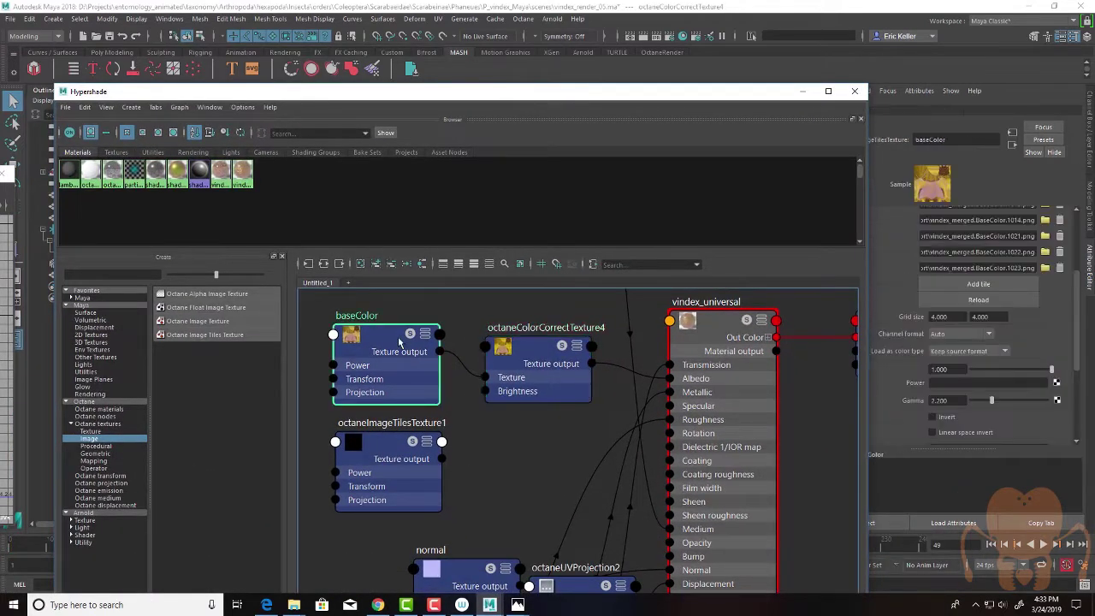
drag(1078, 318, 1079, 281)
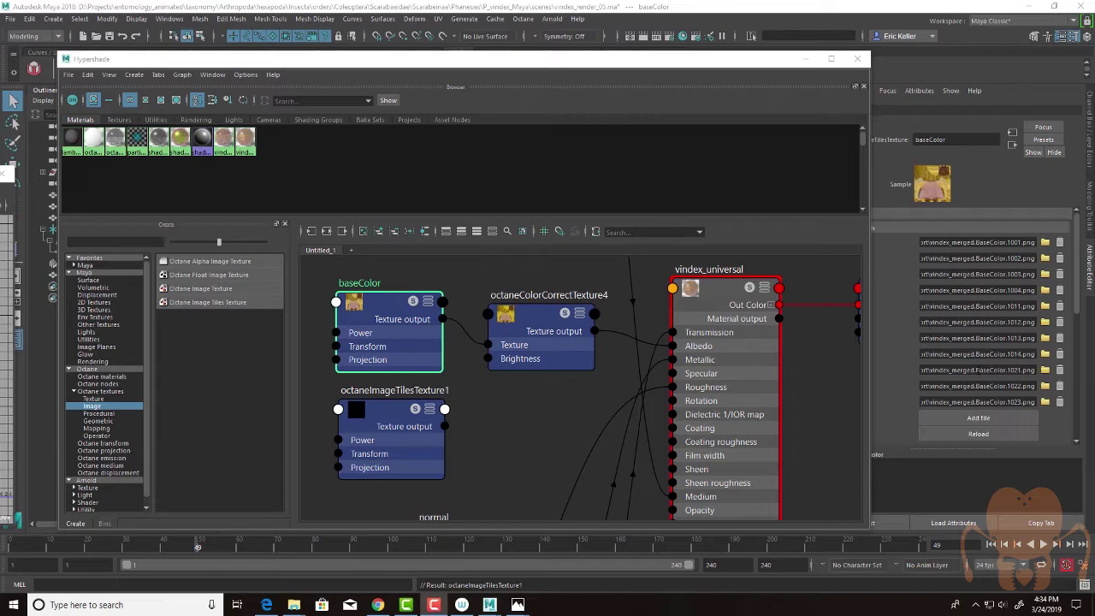
Step: Move the normal node beneath octaneColorCorrectTexture4 and review its tile files
alt+right_drag(734, 379, 614, 369)
alt+middle_drag(614, 369, 501, 393)
drag(496, 417, 385, 415)
drag(537, 433, 286, 375)
click(389, 422)
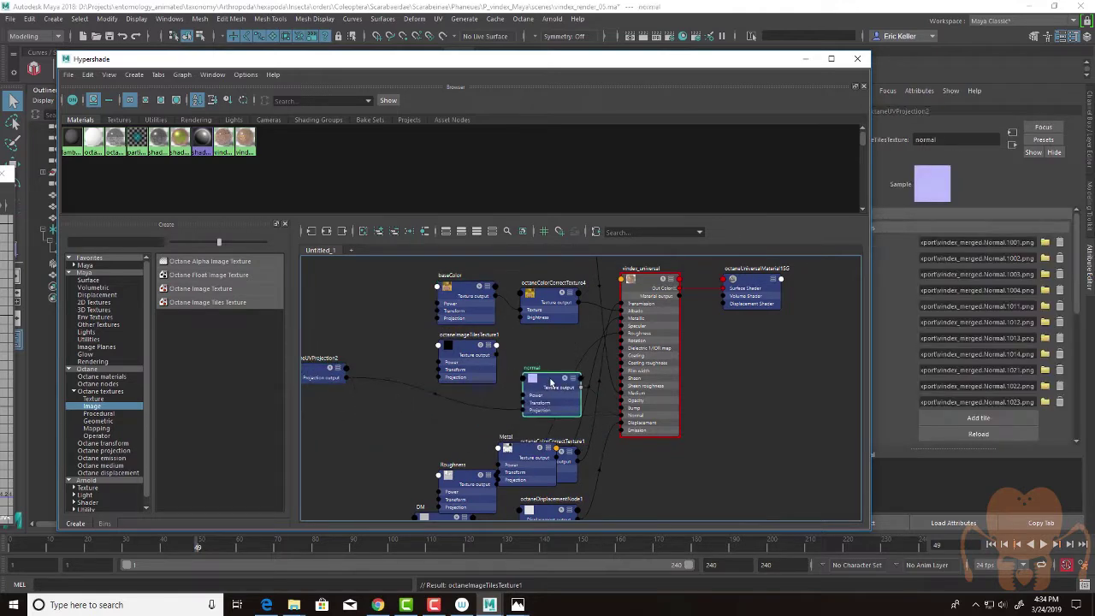
drag(389, 422, 539, 360)
click(550, 298)
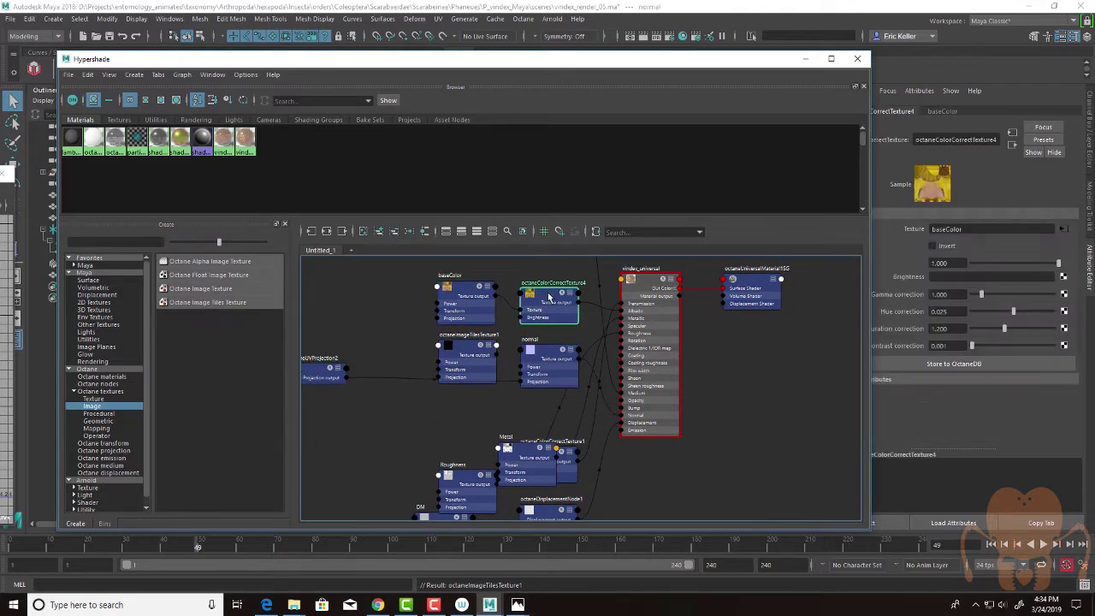
click(546, 357)
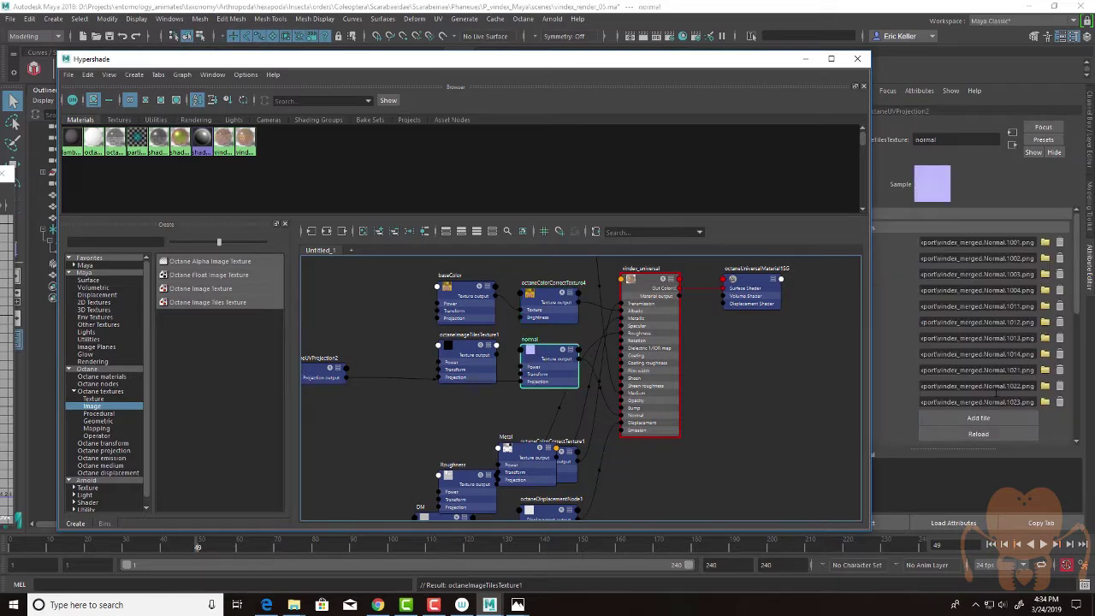
Step: Separate the Metal node from the overlapping nodes, place it below octaneImageTilesTexture1, and show its tile files
drag(541, 447, 406, 403)
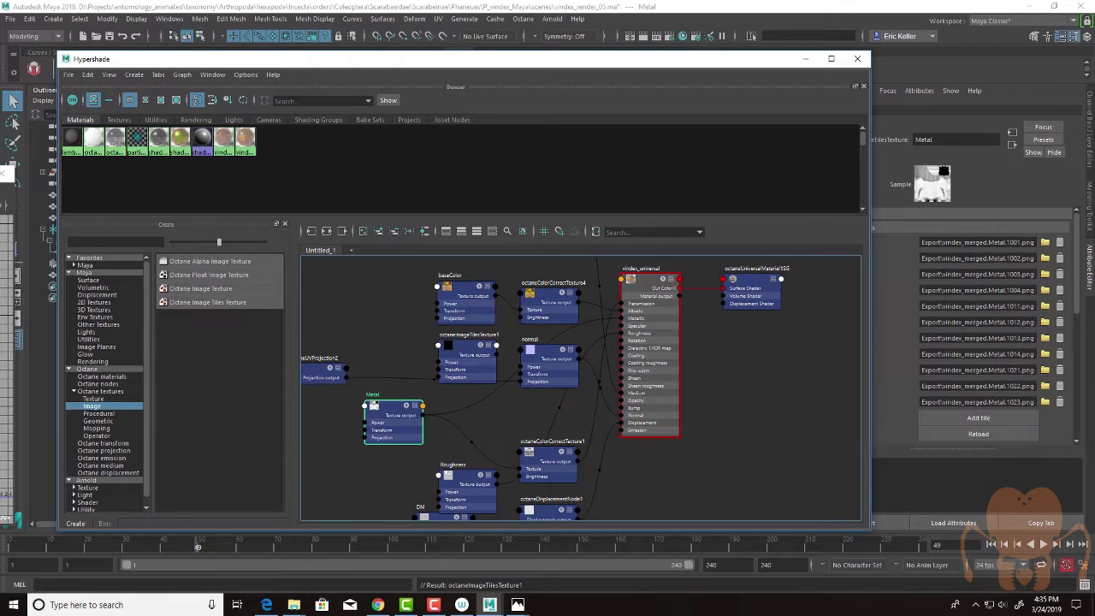
drag(396, 415, 436, 411)
alt+middle_drag(355, 325, 467, 308)
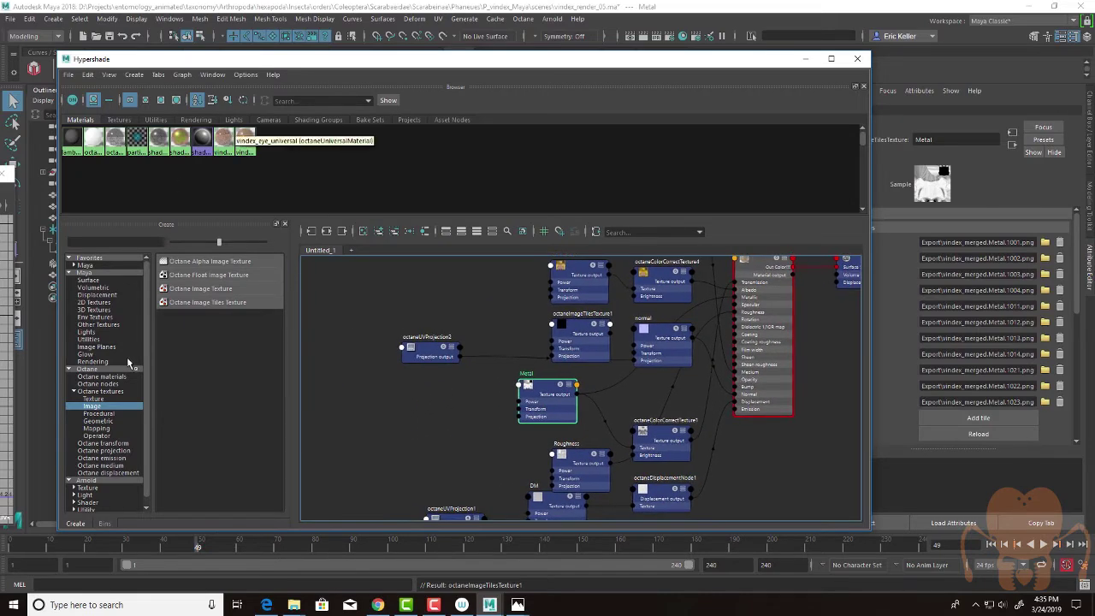
Step: Create a Maya File texture from vindex_merged.BaseColor.1001.png with its UV tiling mode set to UDIM (Mari)
click(360, 333)
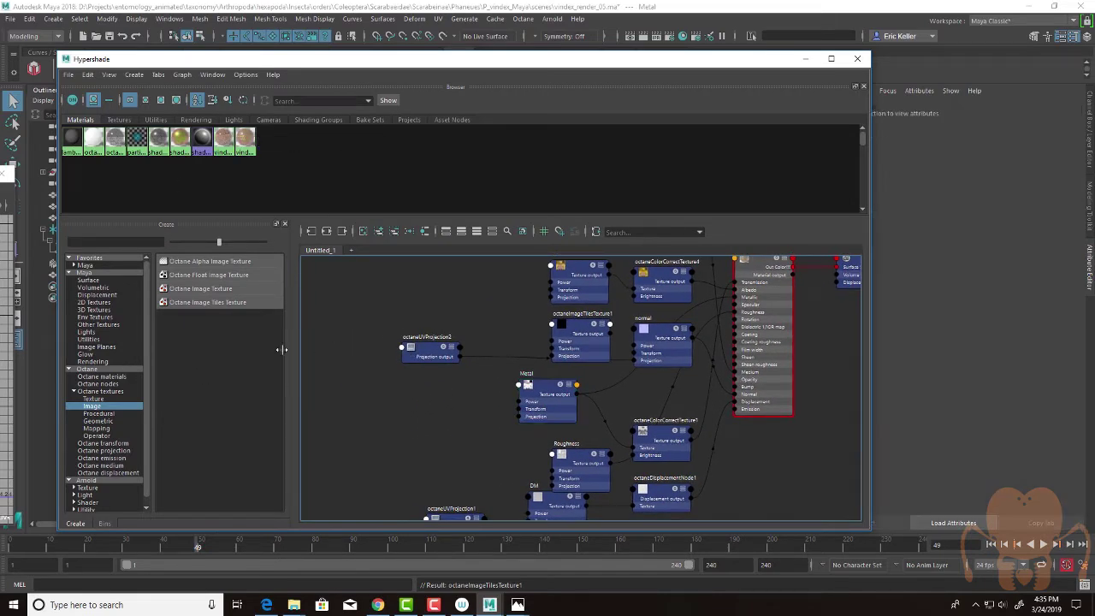
click(101, 303)
click(186, 306)
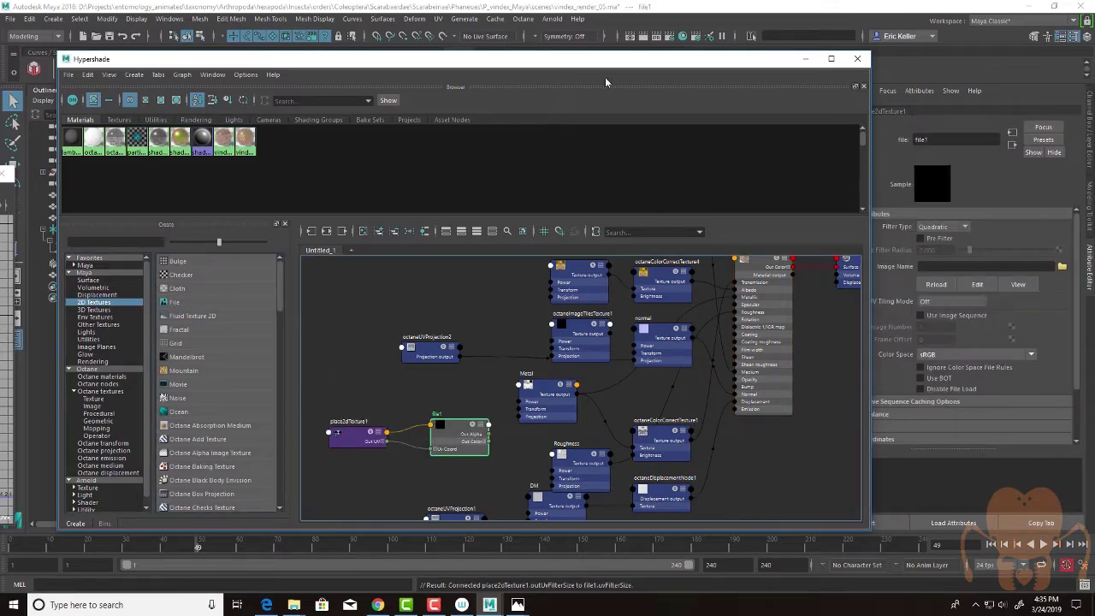
drag(620, 68, 554, 72)
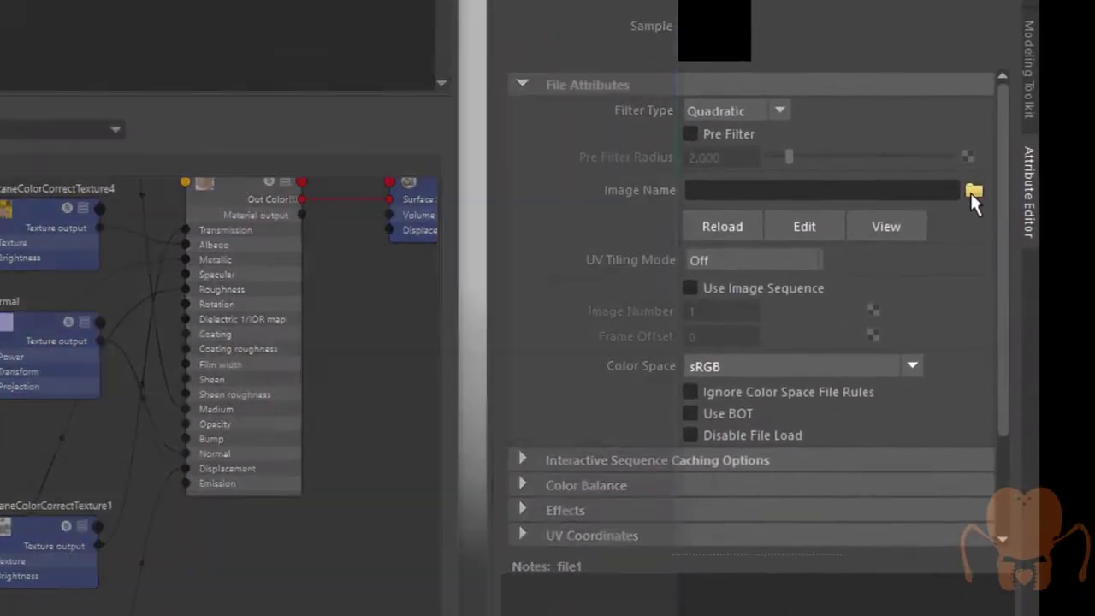
click(1006, 221)
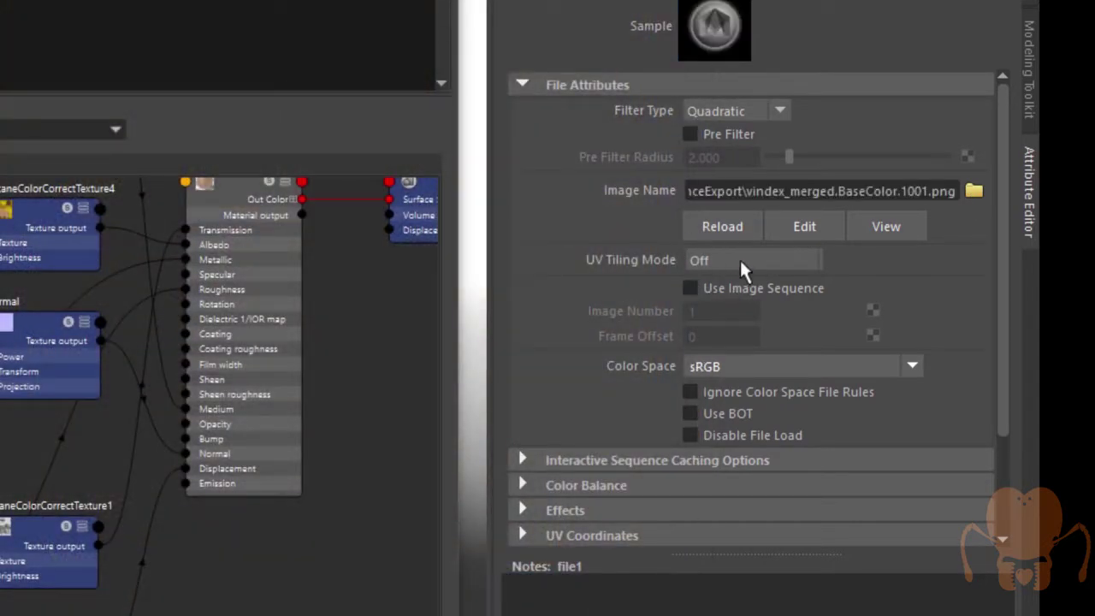
click(743, 257)
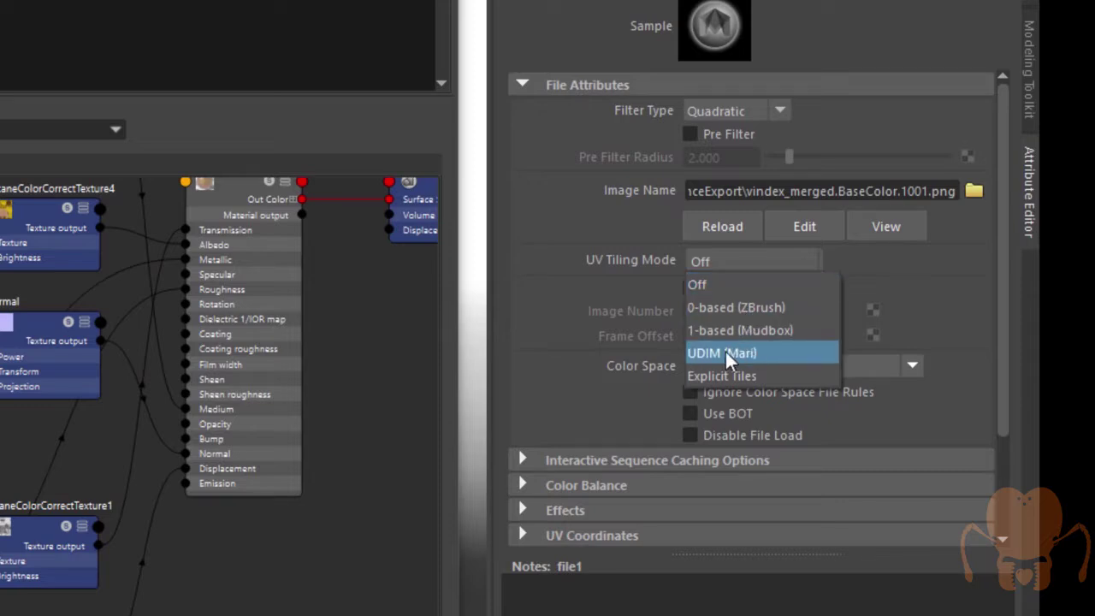
click(748, 352)
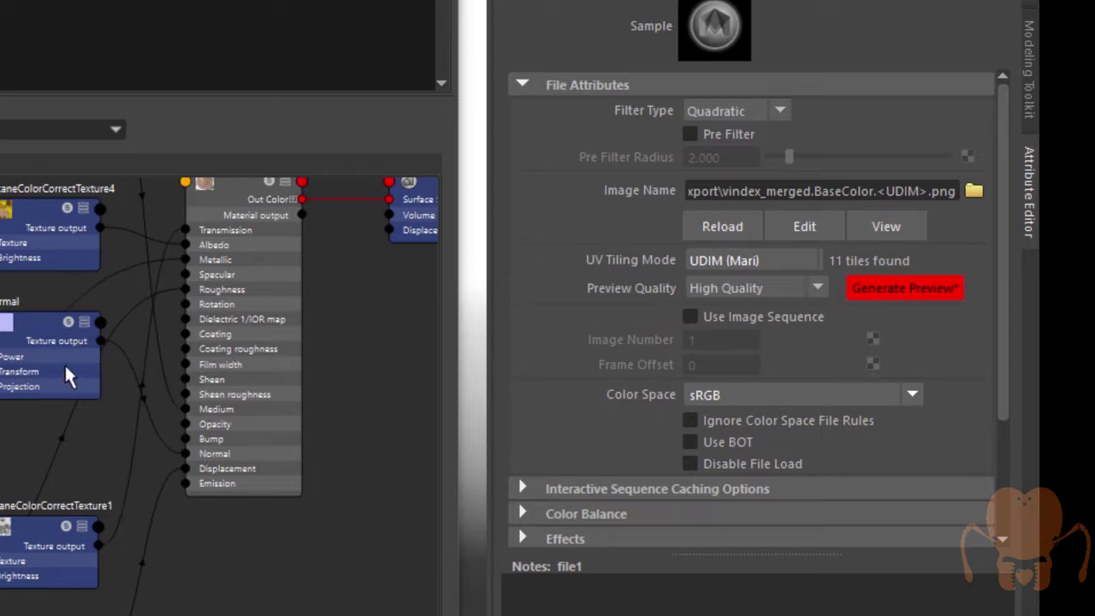
Step: Examine octaneColorCorrectTexture4's correction settings and baseColor's tile list for comparison with the file texture
alt+middle_drag(53, 305, 53, 397)
click(47, 301)
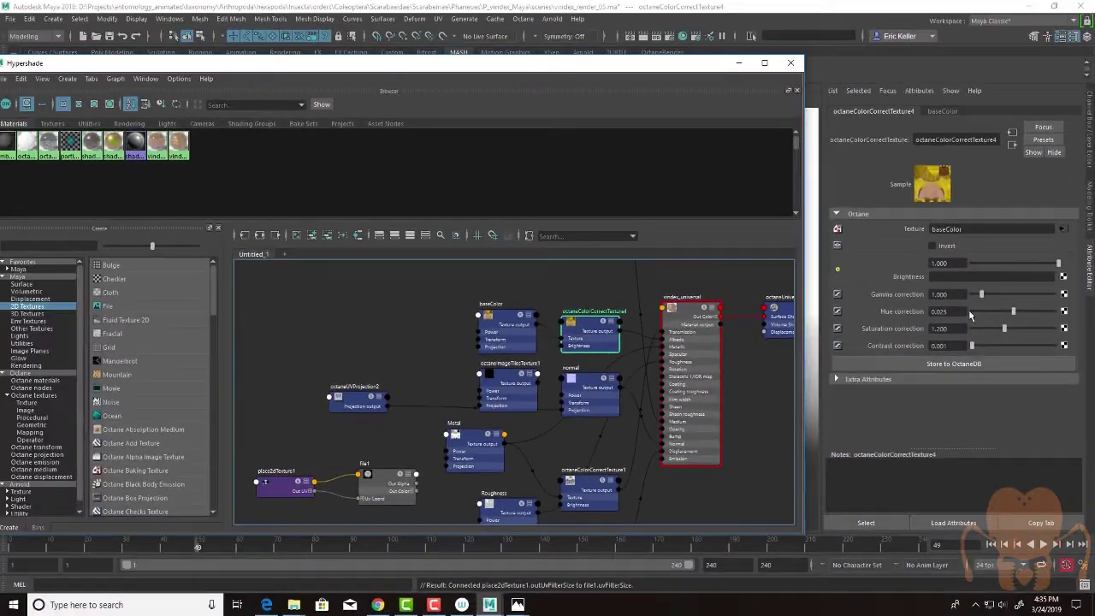
click(492, 330)
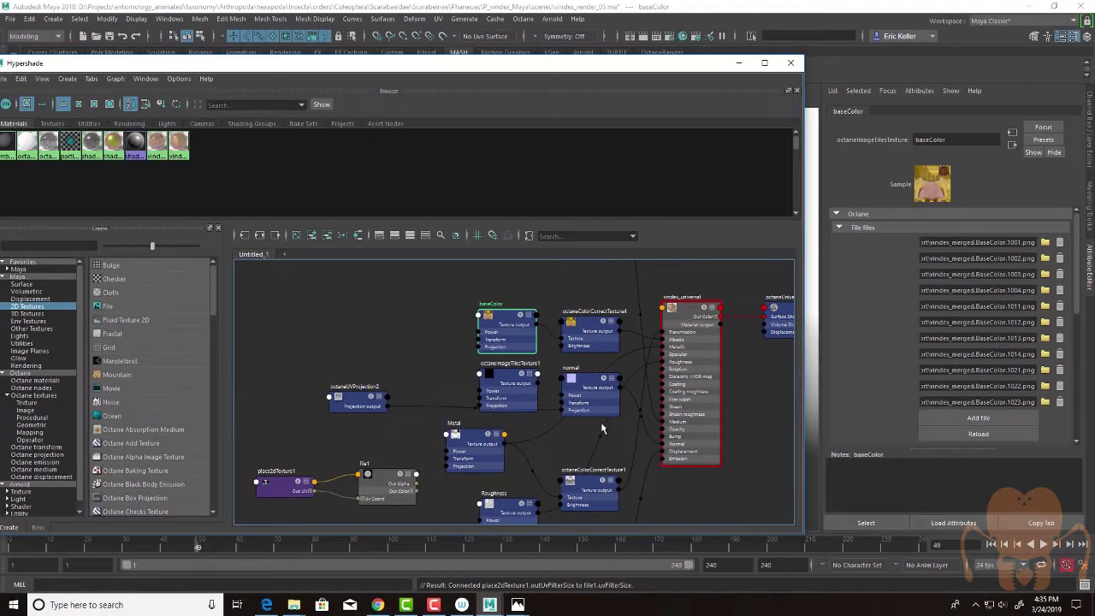
Step: Delete the file1 texture together with its place2dTexture1 node
alt+middle_drag(460, 415, 513, 355)
click(445, 416)
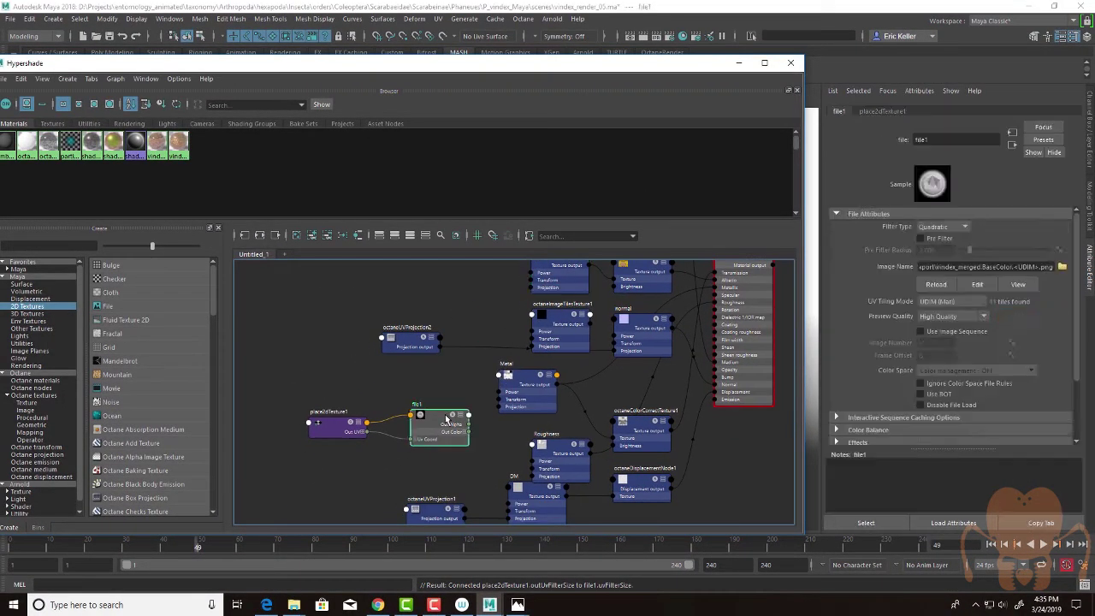
drag(271, 391, 455, 470)
key(Delete)
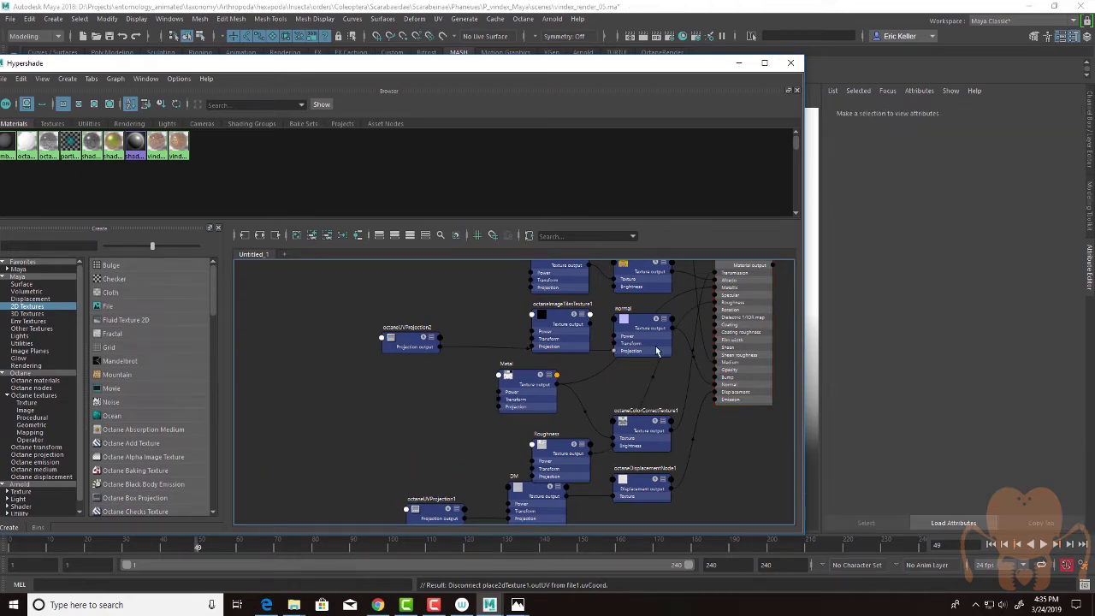
Step: Check octaneColorCorrectTexture4's settings and reload the tile images of the baseColor texture
alt+middle_drag(651, 360, 604, 450)
click(589, 362)
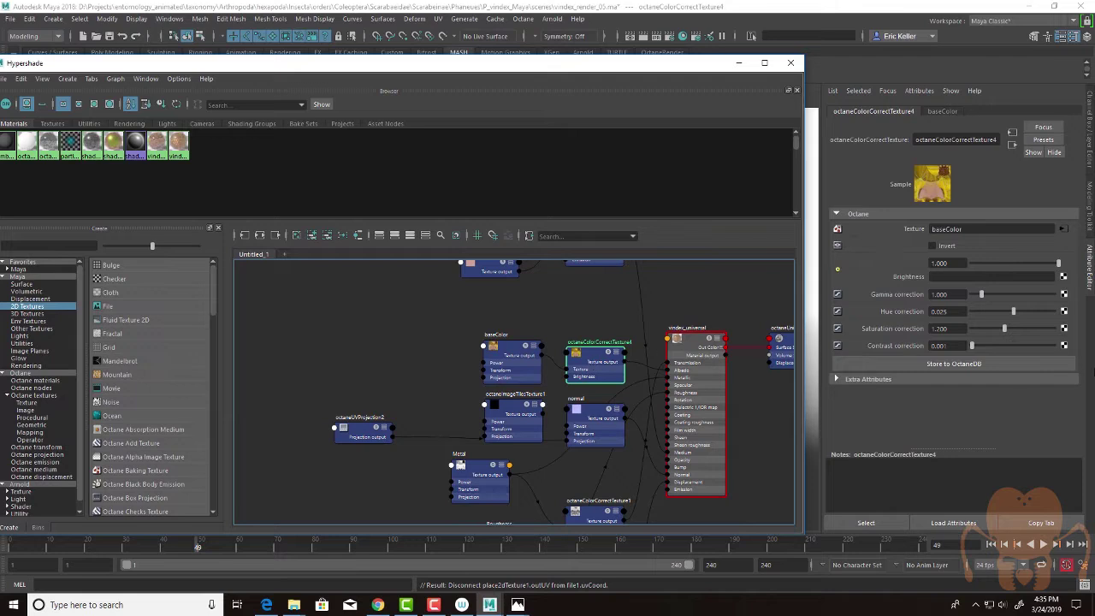
click(505, 364)
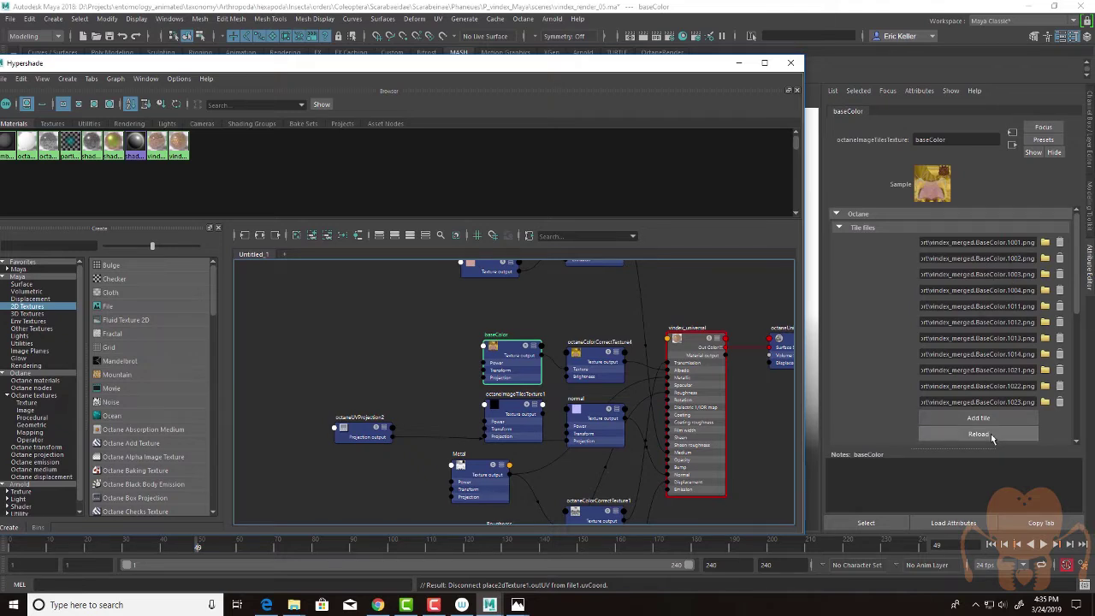
click(980, 437)
click(975, 440)
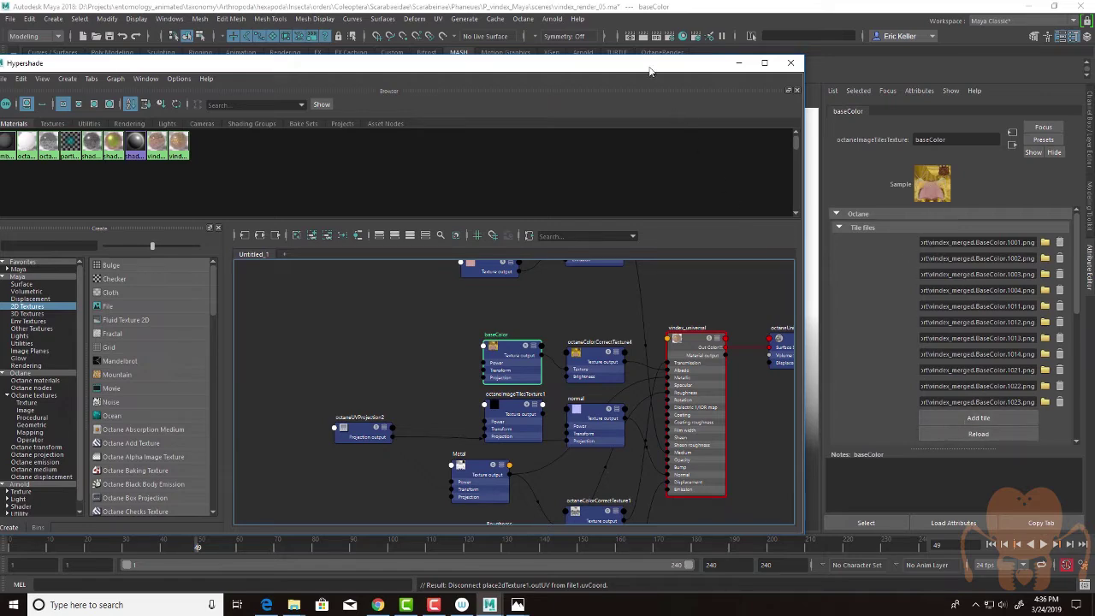
Step: Move the Hypershade off the perspective viewport and switch the viewport's renderer to Octane
drag(649, 71, 67, 108)
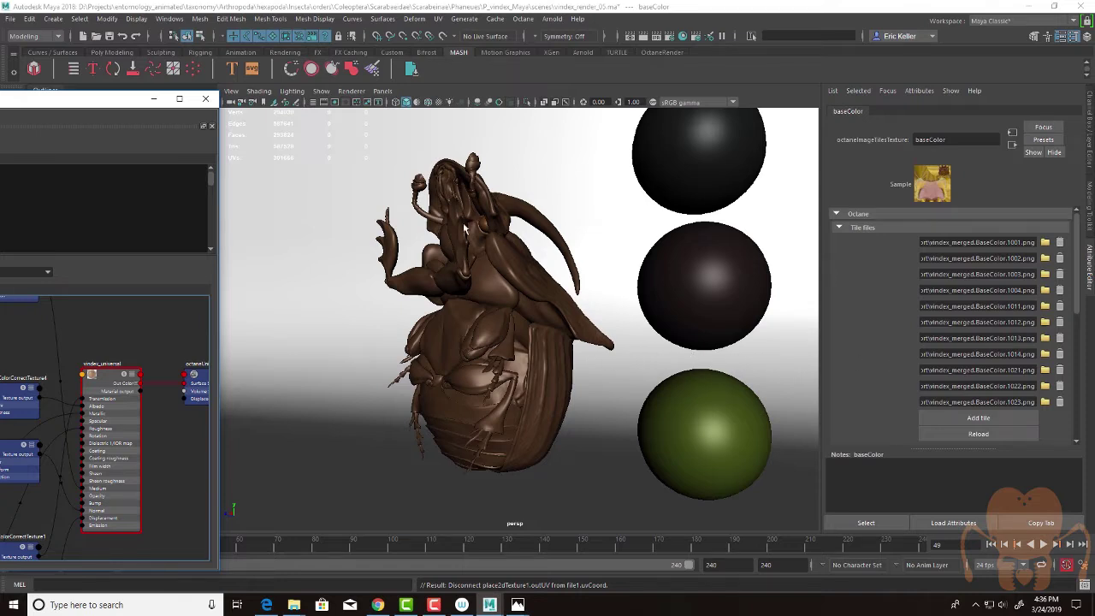
click(351, 90)
click(359, 123)
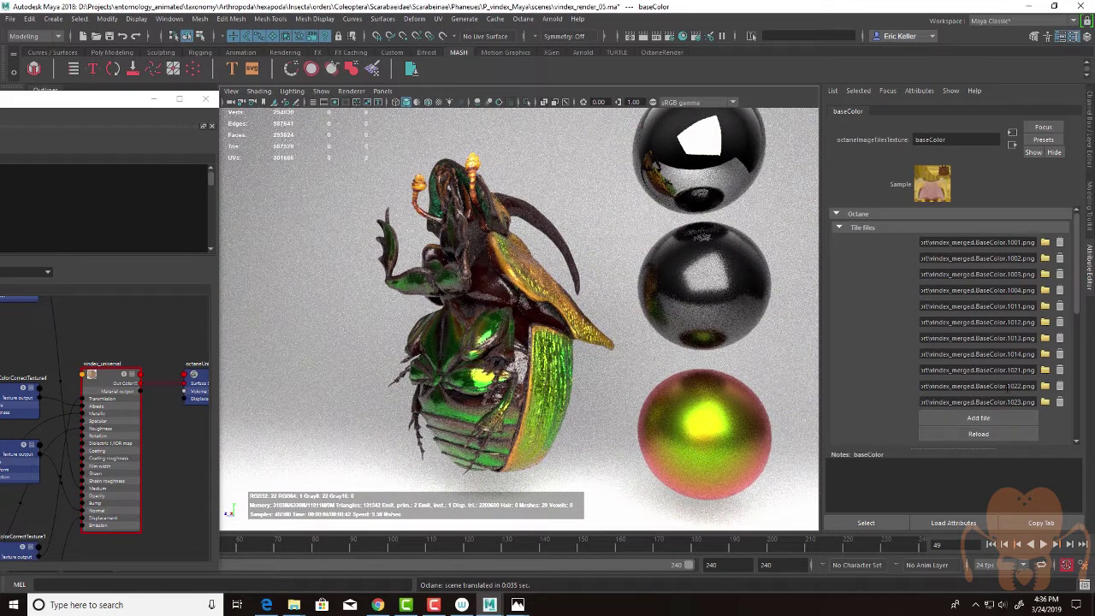
Step: Review baseColor's grid size and tile files, and examine the whole vindex_universal network in the Hypershade
drag(1079, 313, 1081, 335)
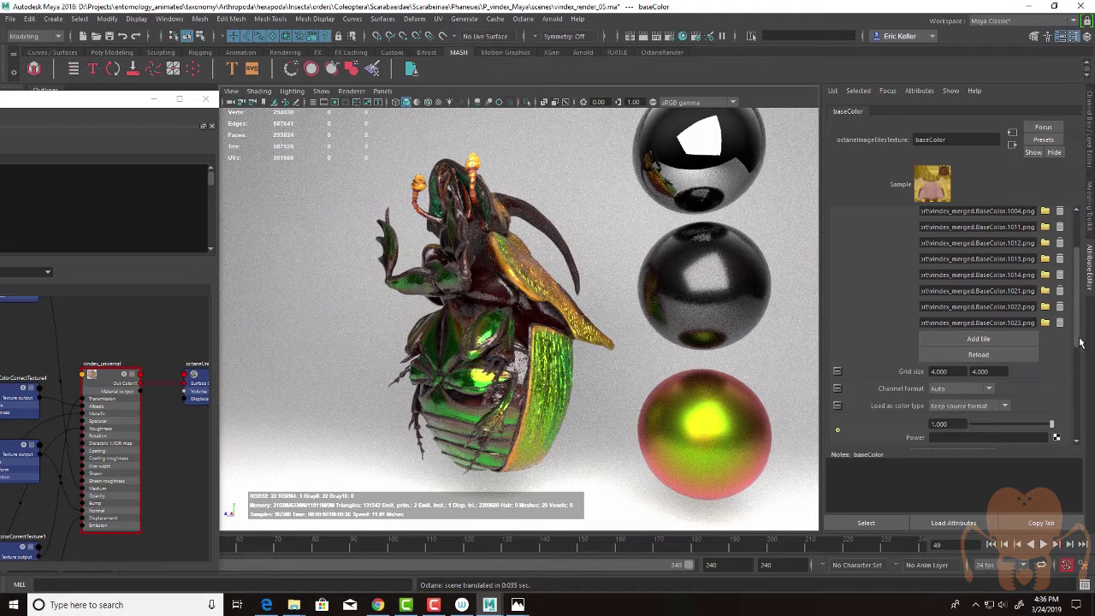
drag(1076, 314, 1073, 278)
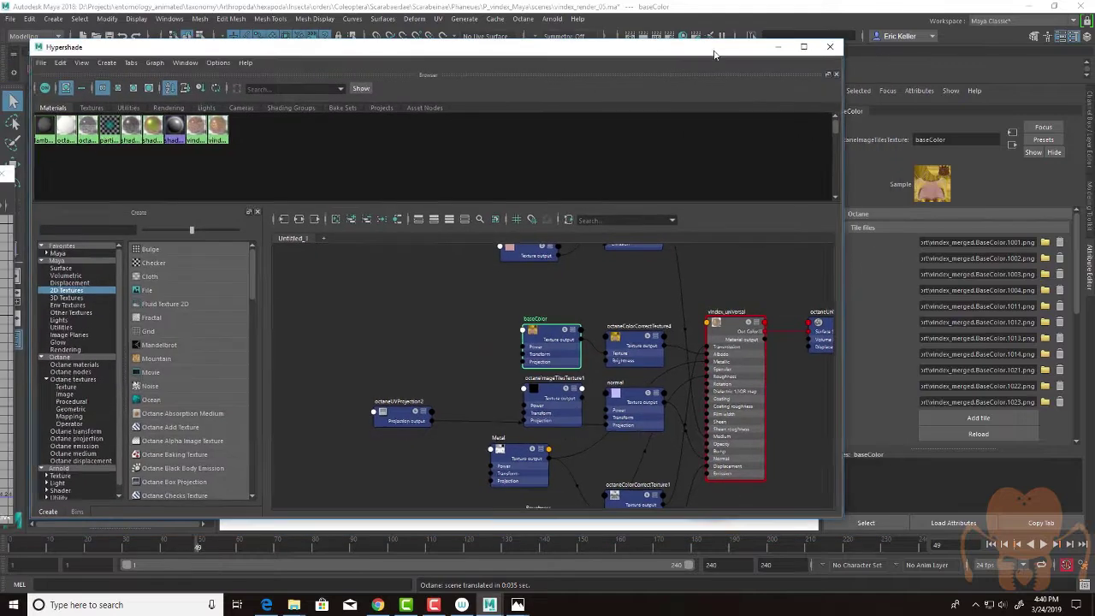
scroll(613, 394, down, 6)
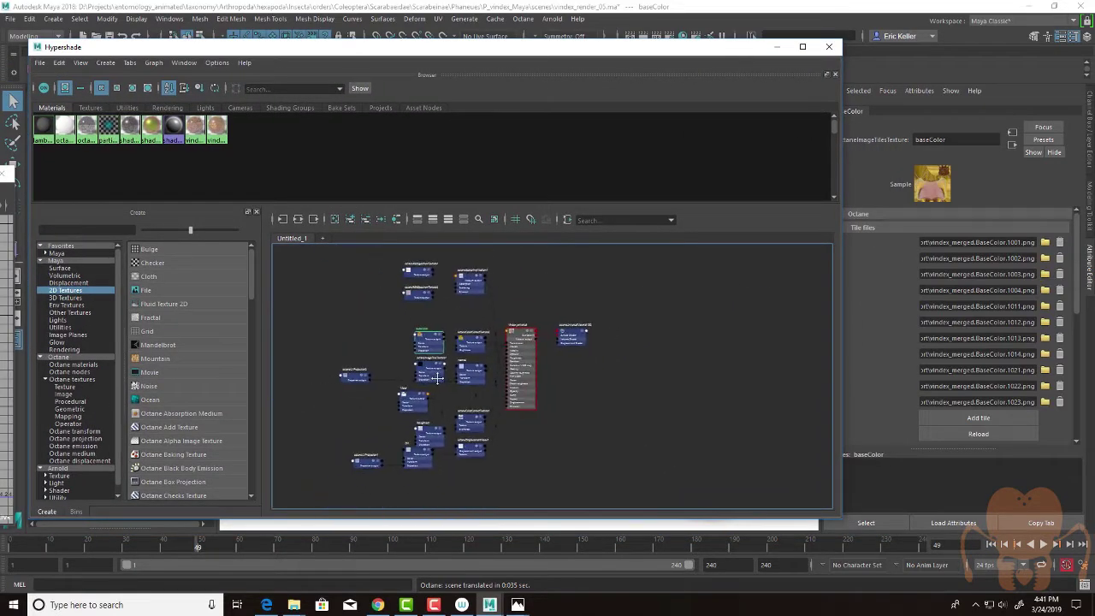
alt+middle_drag(430, 390, 403, 402)
Step: Place the Hypershade beside the Outliner with empty graph space showing, and expand the Vindex group to list its parts
drag(546, 52, 134, 290)
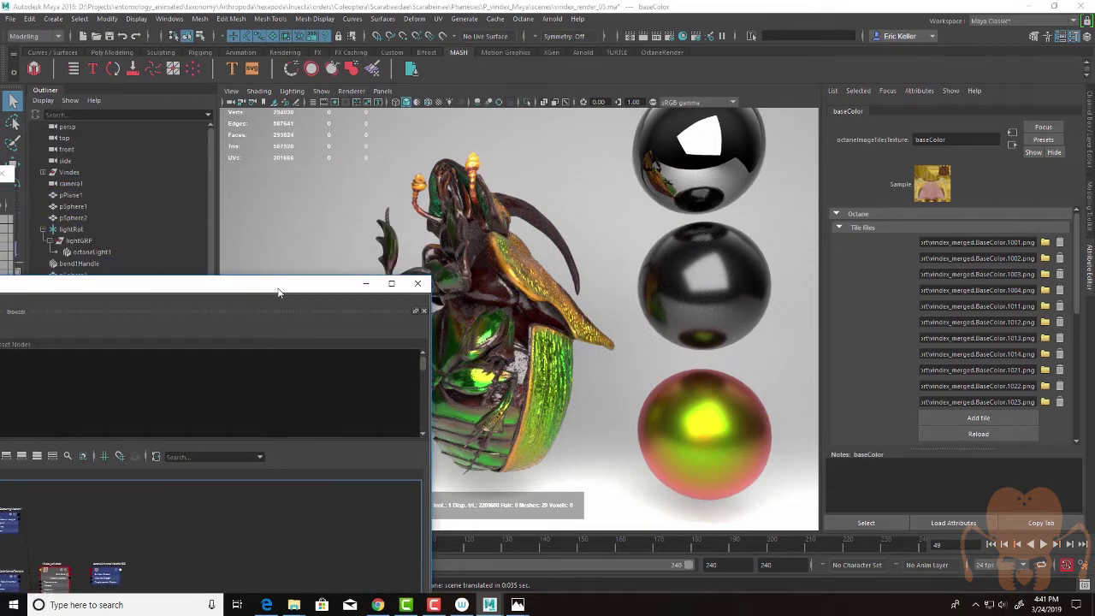
drag(278, 292, 924, 78)
alt+middle_drag(829, 328, 564, 338)
alt+middle_drag(673, 375, 692, 394)
alt+right_drag(646, 393, 733, 422)
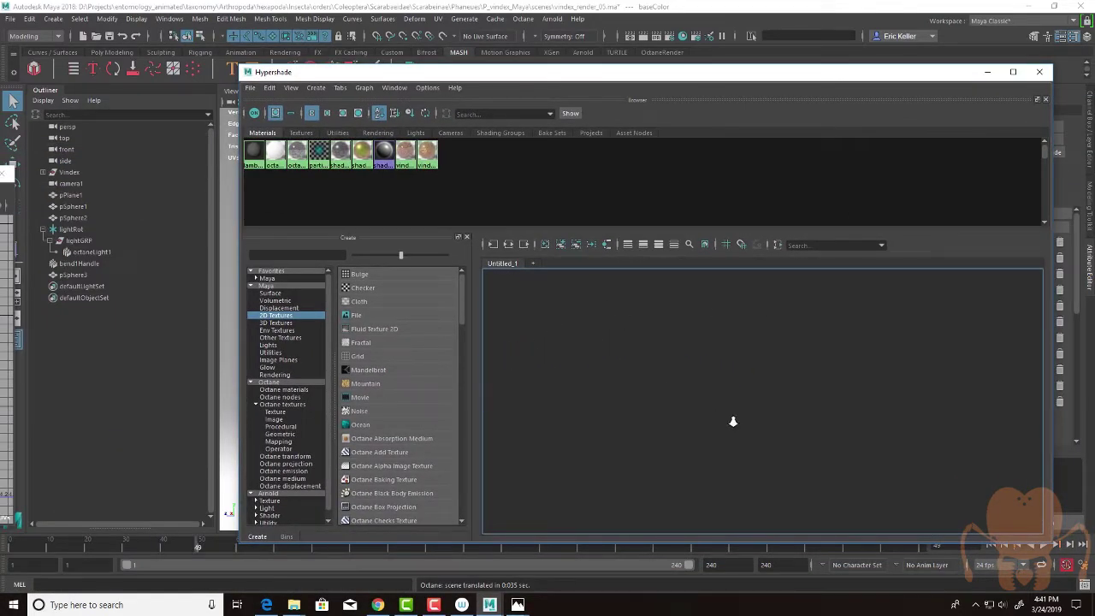
click(43, 172)
click(79, 183)
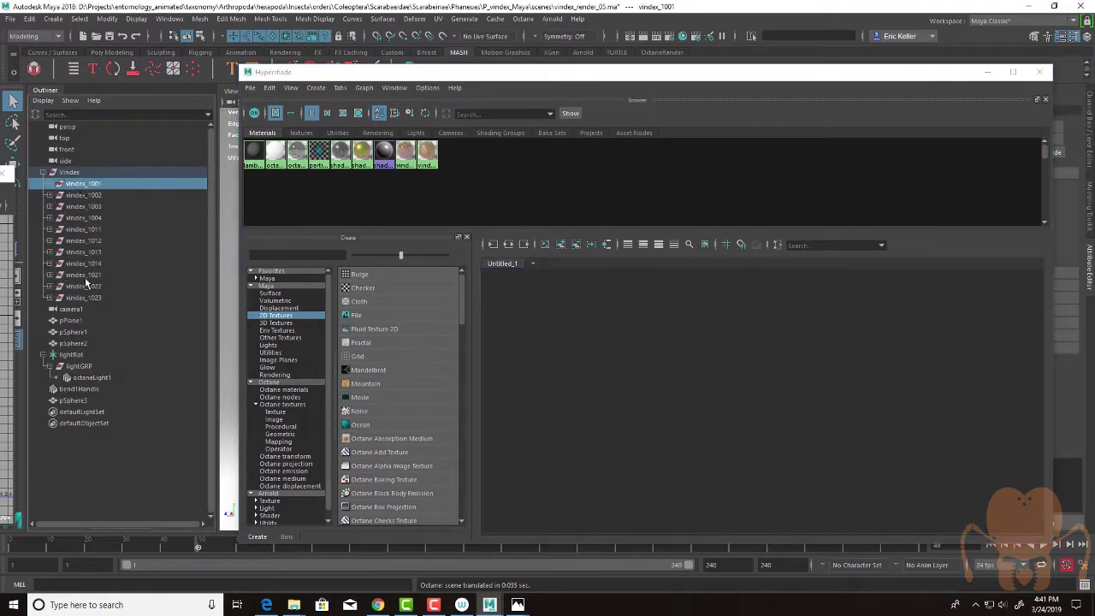
Step: Create an Octane Universal Material and assign it to all Vindex parts from vindex_1001 to vindex_1023
click(525, 288)
click(283, 389)
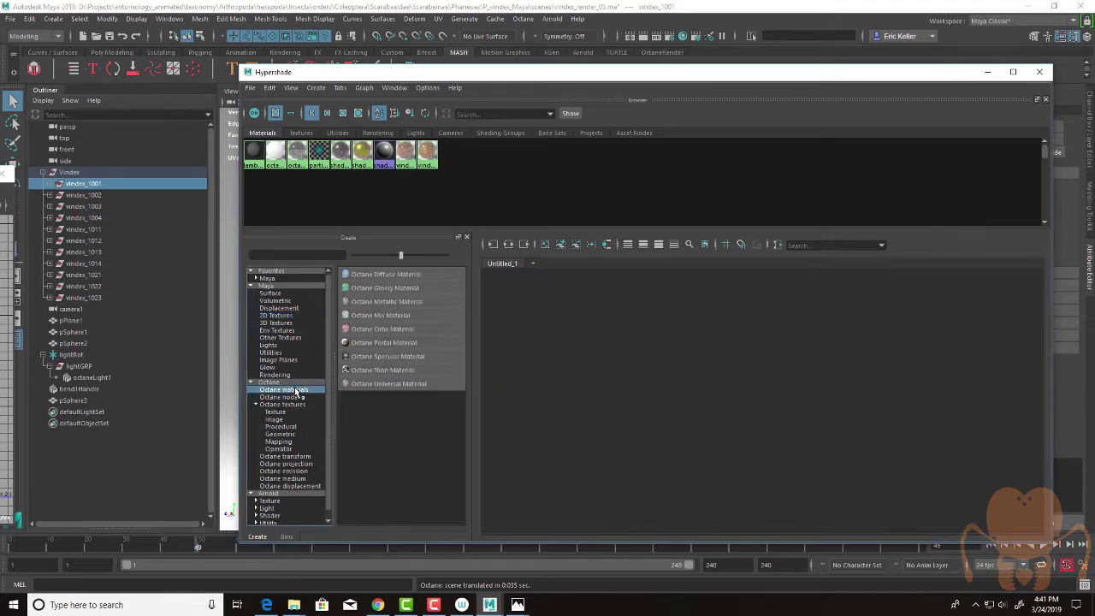
click(402, 384)
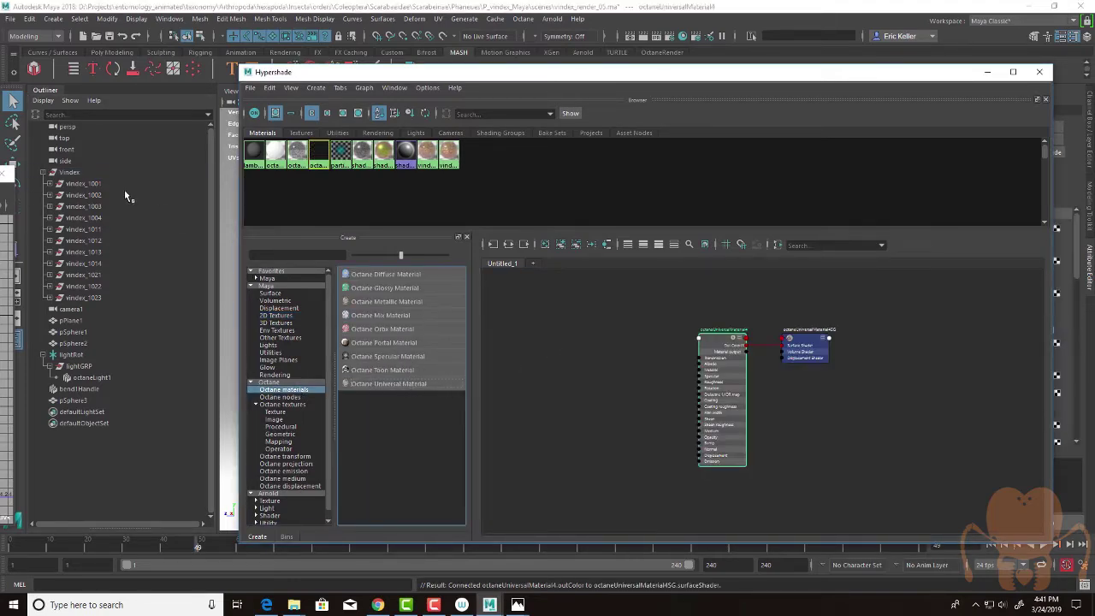
click(93, 185)
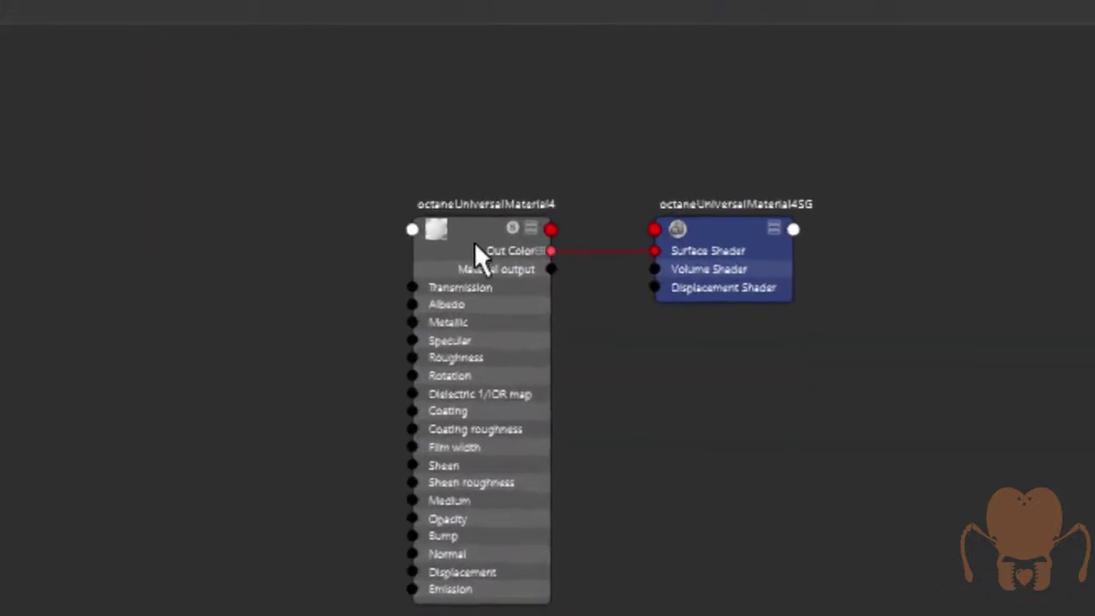
right_drag(470, 221, 473, 136)
Step: Rename the new universal material newUniversalMat and move the Hypershade aside to uncover the beetle in the viewport
alt+right_drag(333, 164, 762, 231)
alt+middle_drag(742, 198, 596, 82)
double_click(565, 82)
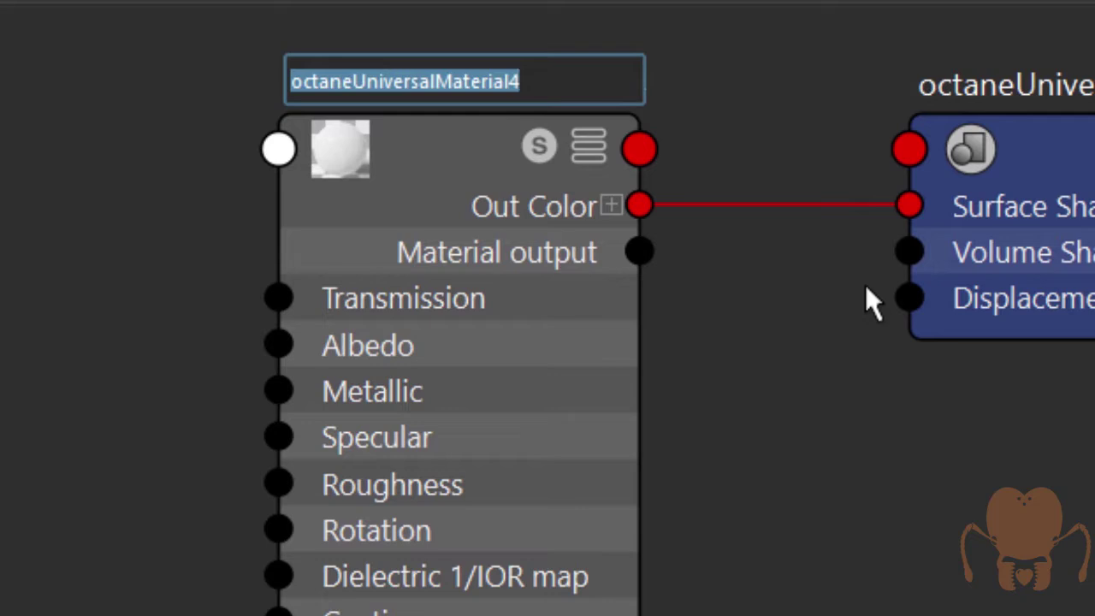
text(newUnive)
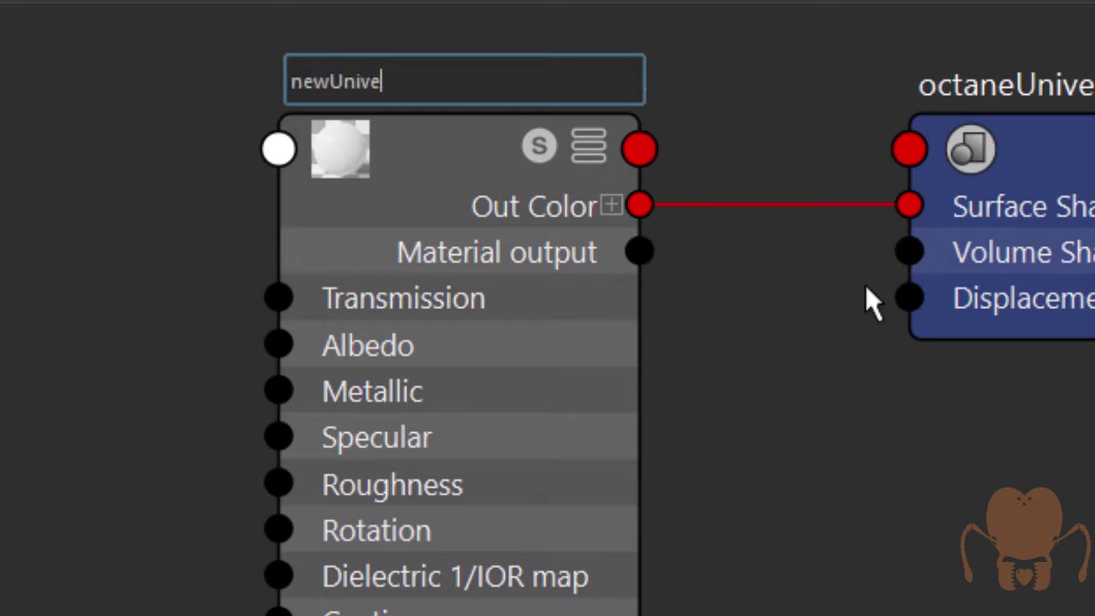
text(rsalMat)
key(Return)
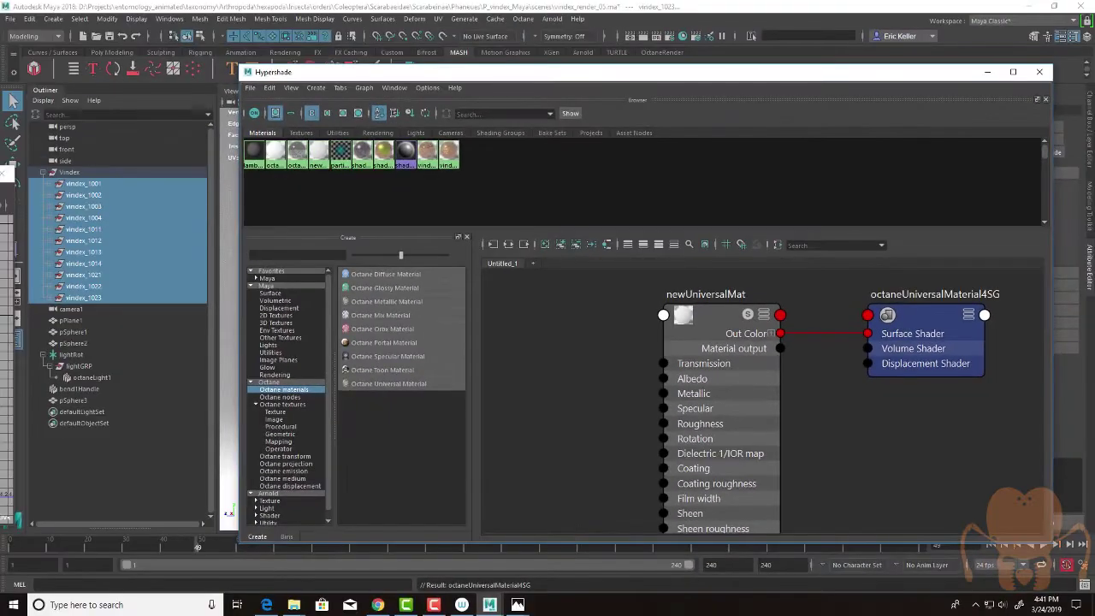
drag(630, 81, 0, 150)
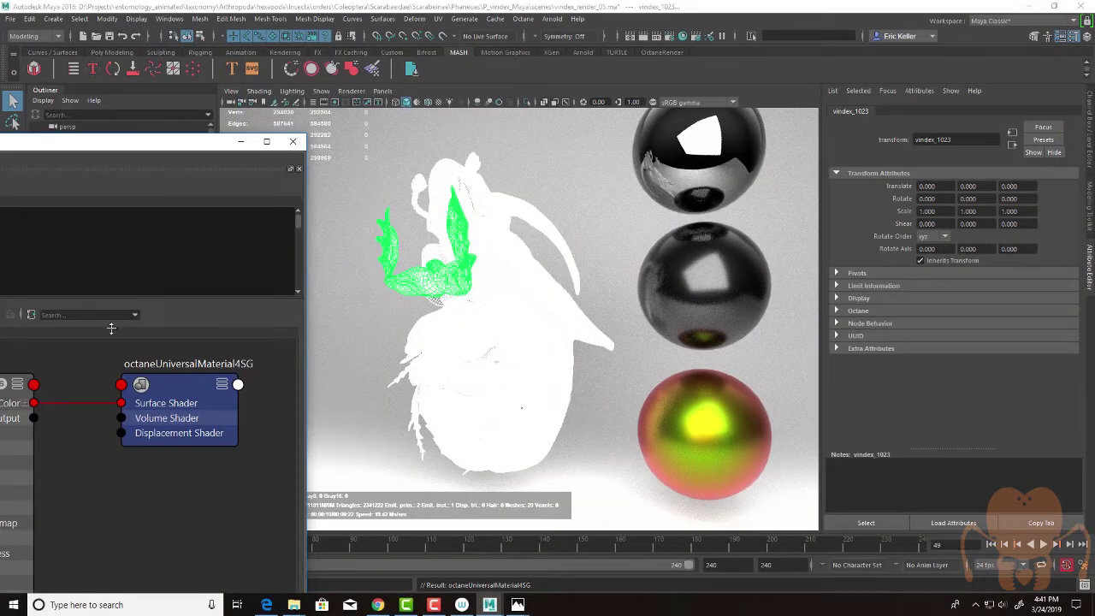
Step: Darken newUniversalMat's albedo to a mid grey and raise its roughness to about 0.239
click(147, 465)
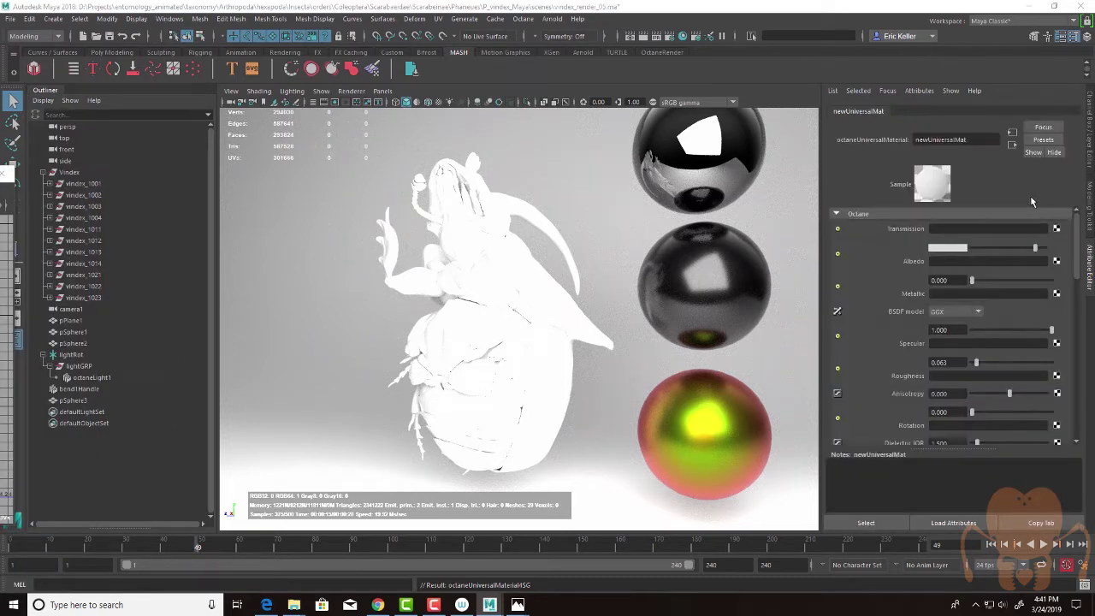
mouse_move(1031, 246)
mouse_down()
mouse_move(1003, 246)
mouse_move(1016, 249)
mouse_up()
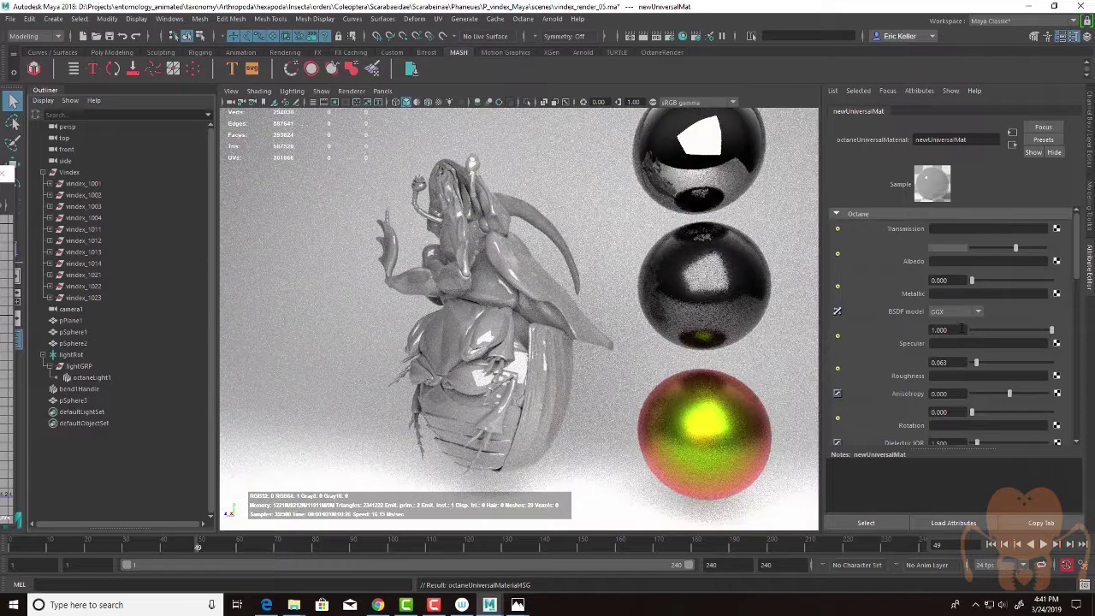
drag(974, 367, 984, 366)
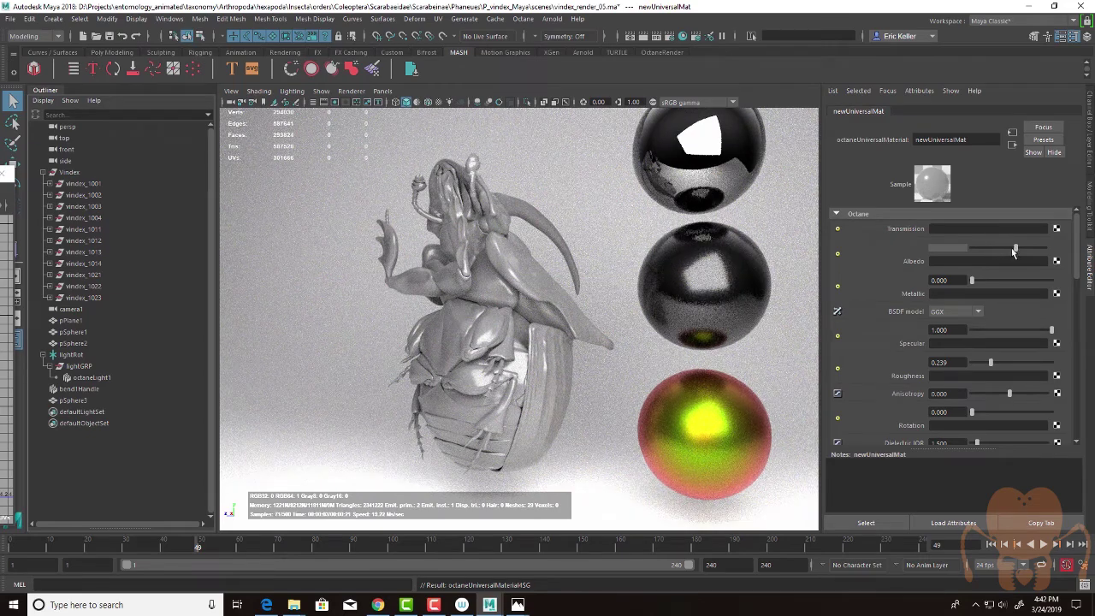
drag(1016, 248, 1014, 248)
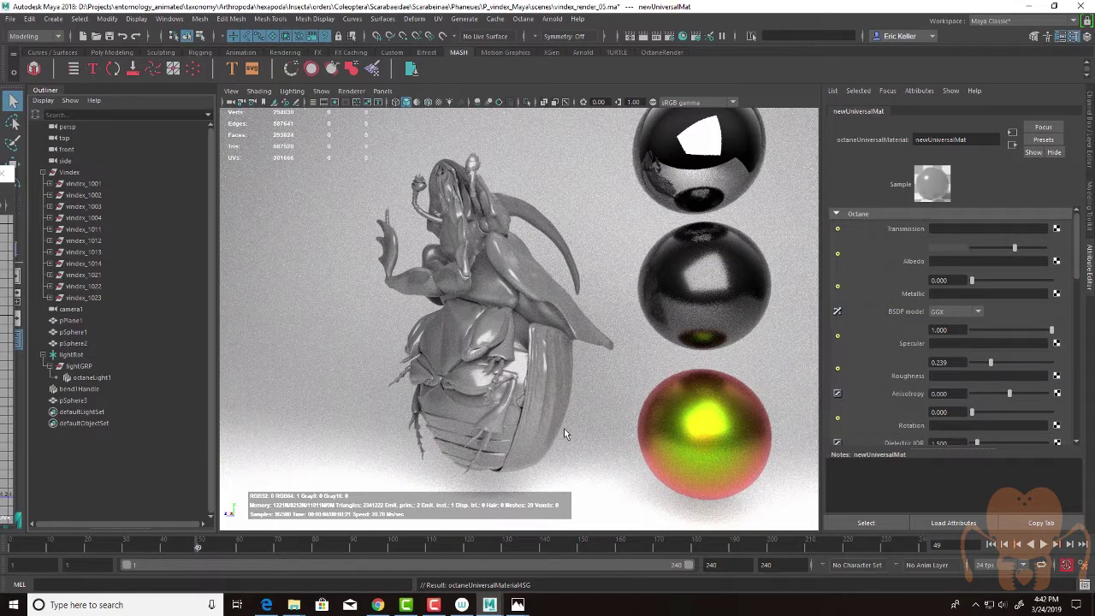
drag(1080, 267, 1080, 318)
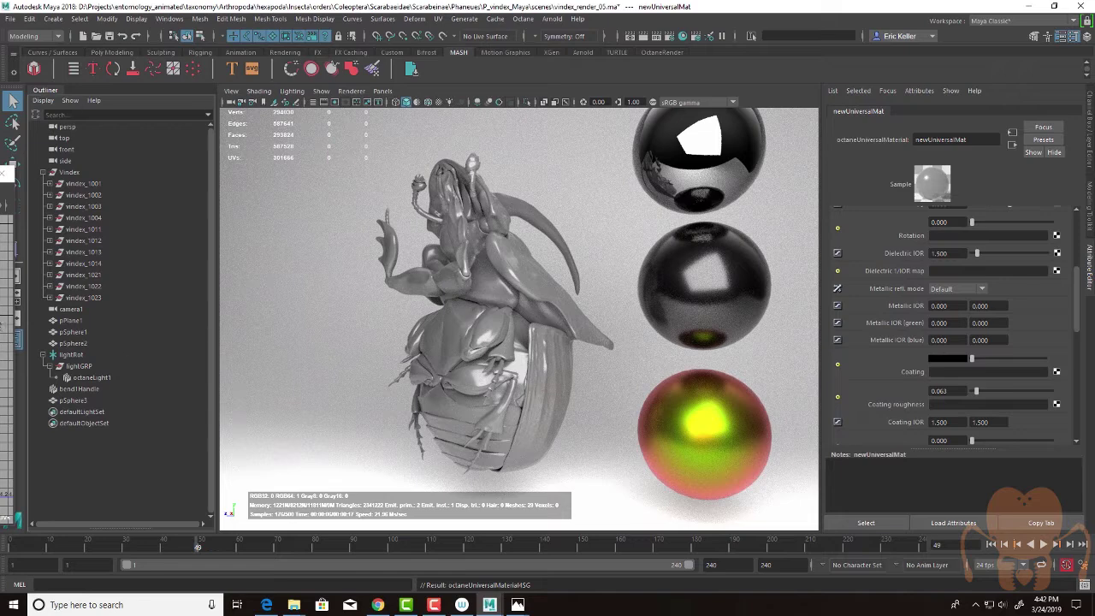
Step: Select vindex_pronotum_GEO inside vindex_1001 and set its OpenSubD level to 1
click(49, 183)
click(89, 195)
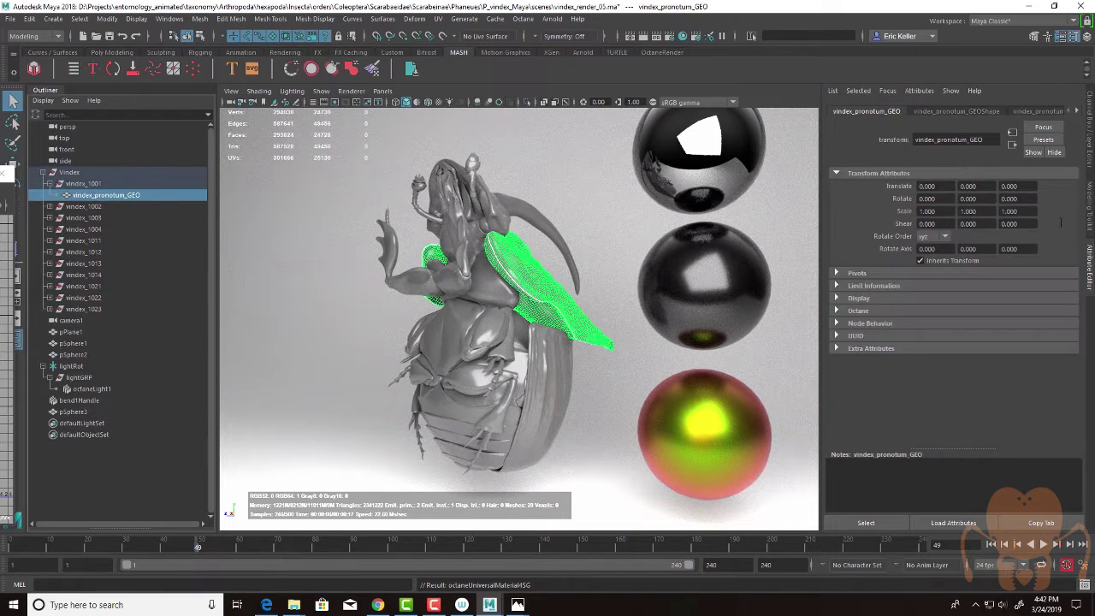
click(1090, 154)
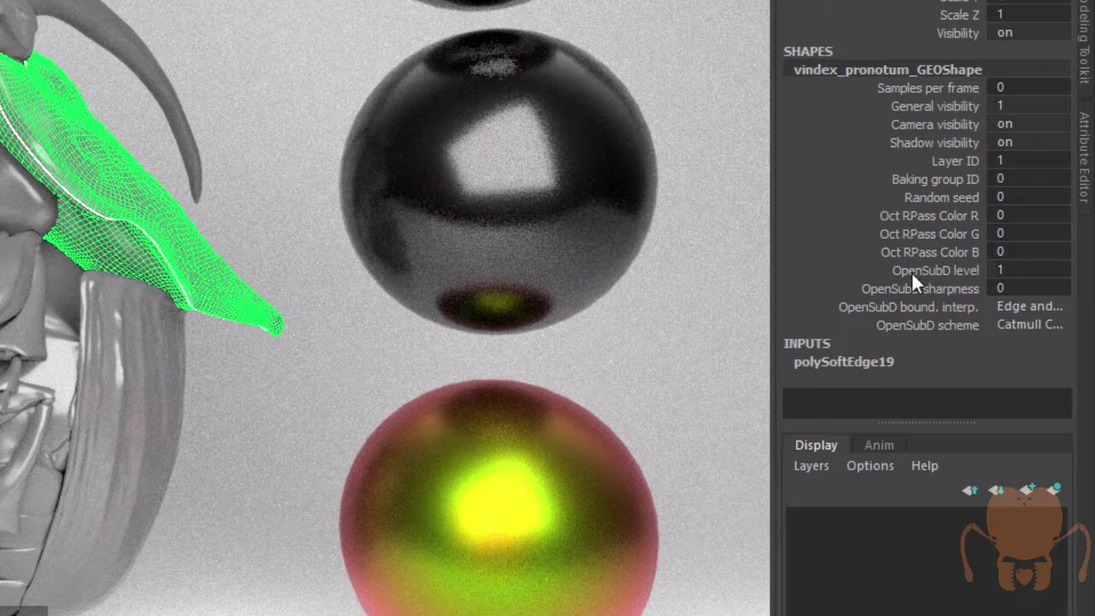
click(1004, 265)
text(1)
key(Return)
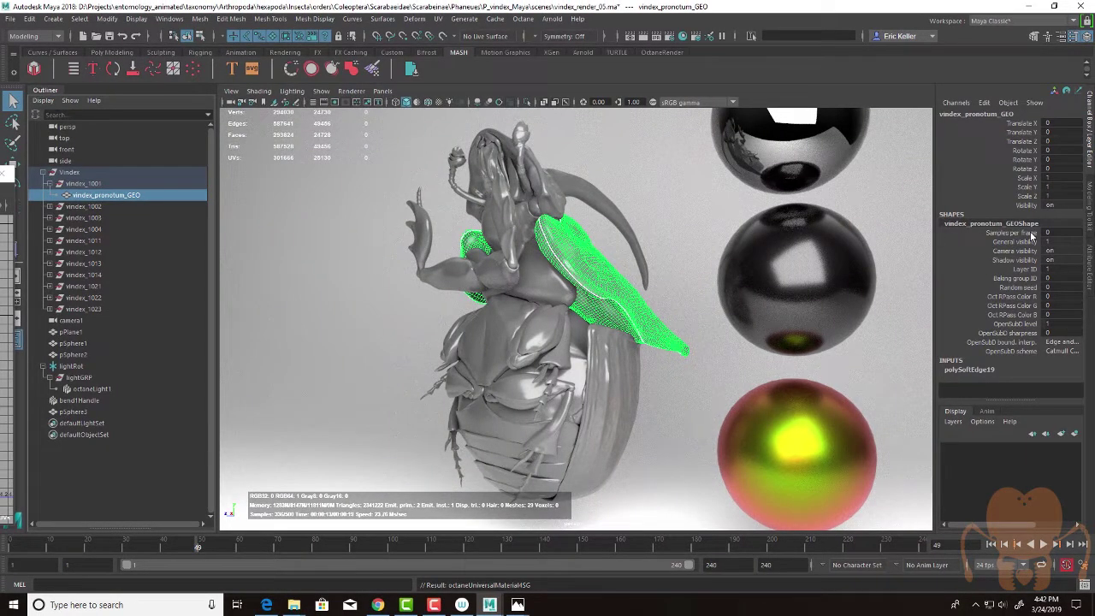
click(1090, 257)
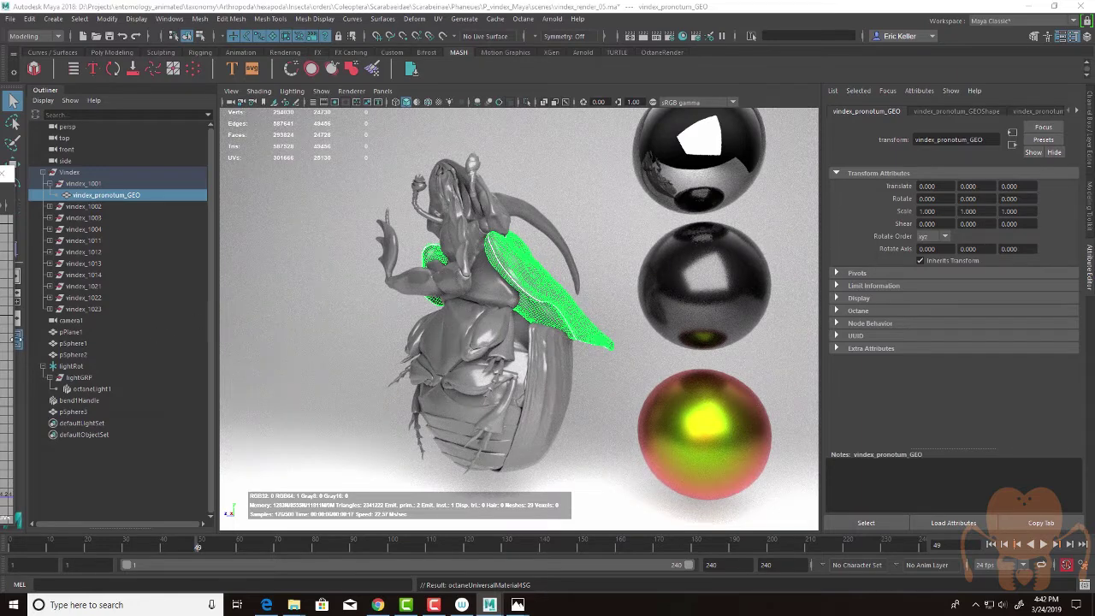
Step: Open octaneKernel1 from the render settings, choose Path Trace as its kernel type, and review its sampling options
click(169, 18)
mouse_move(208, 95)
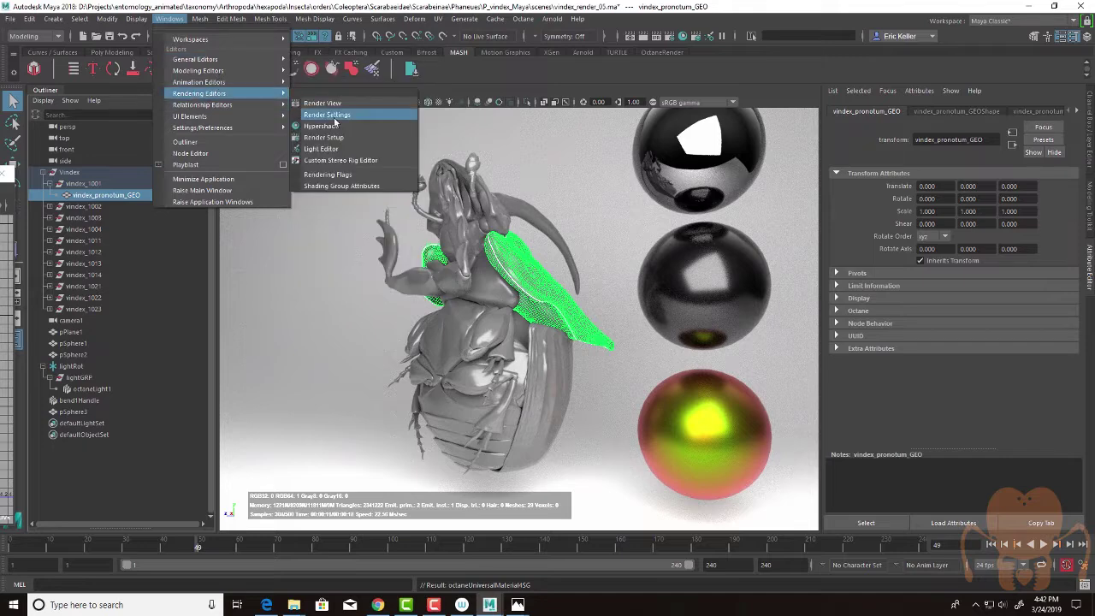
click(335, 114)
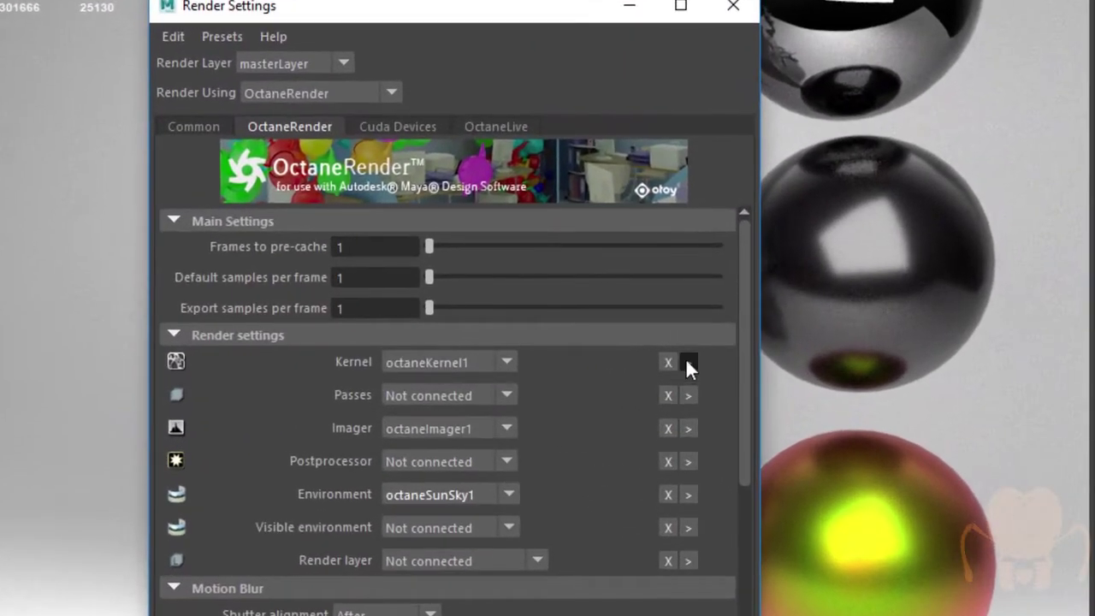
click(689, 366)
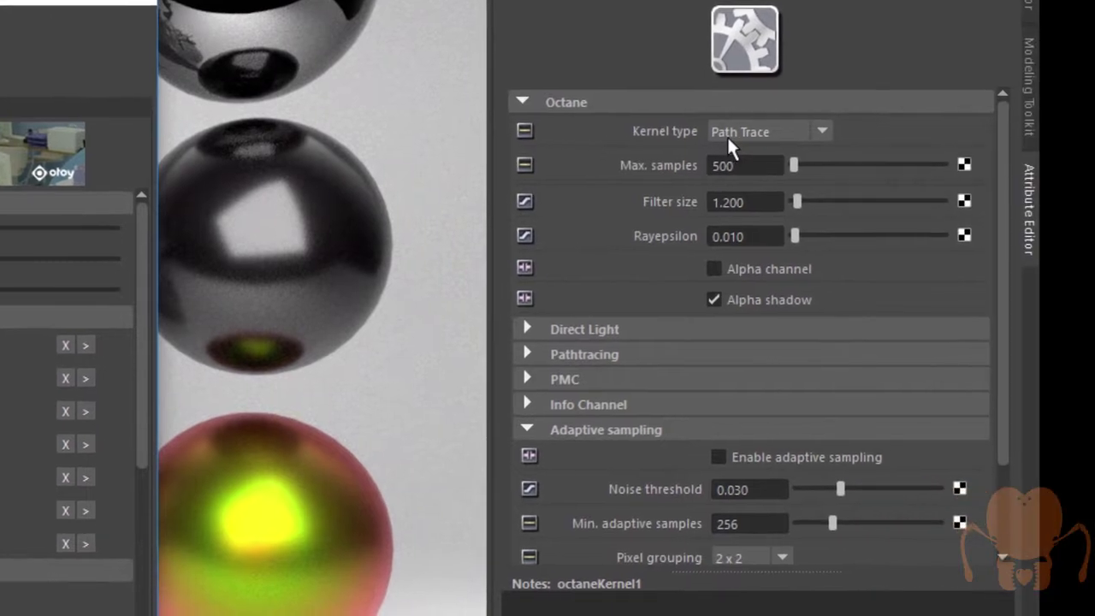
click(729, 135)
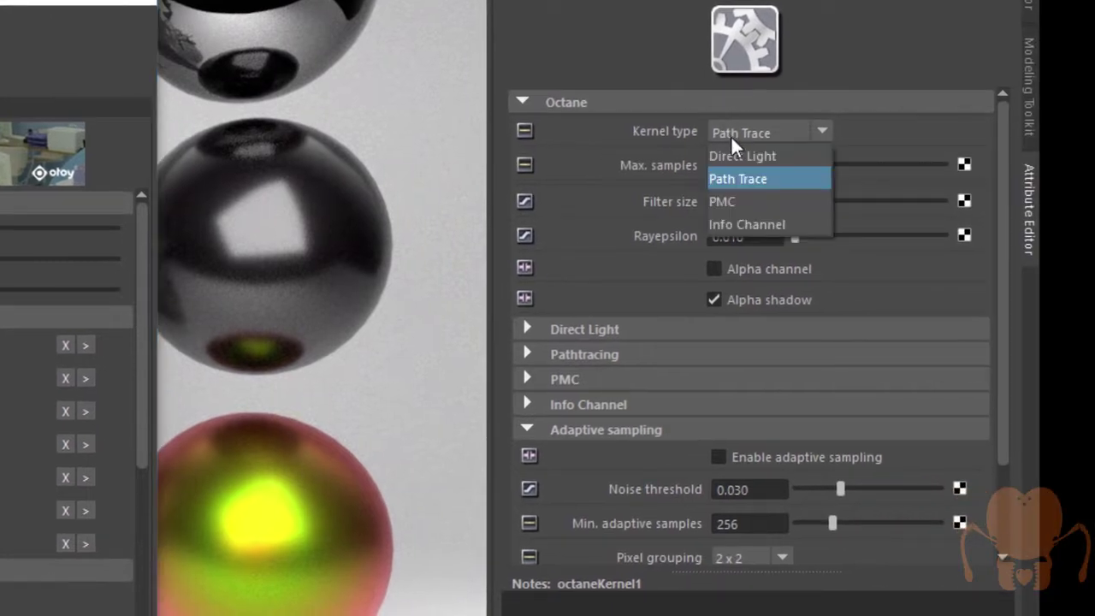
click(764, 181)
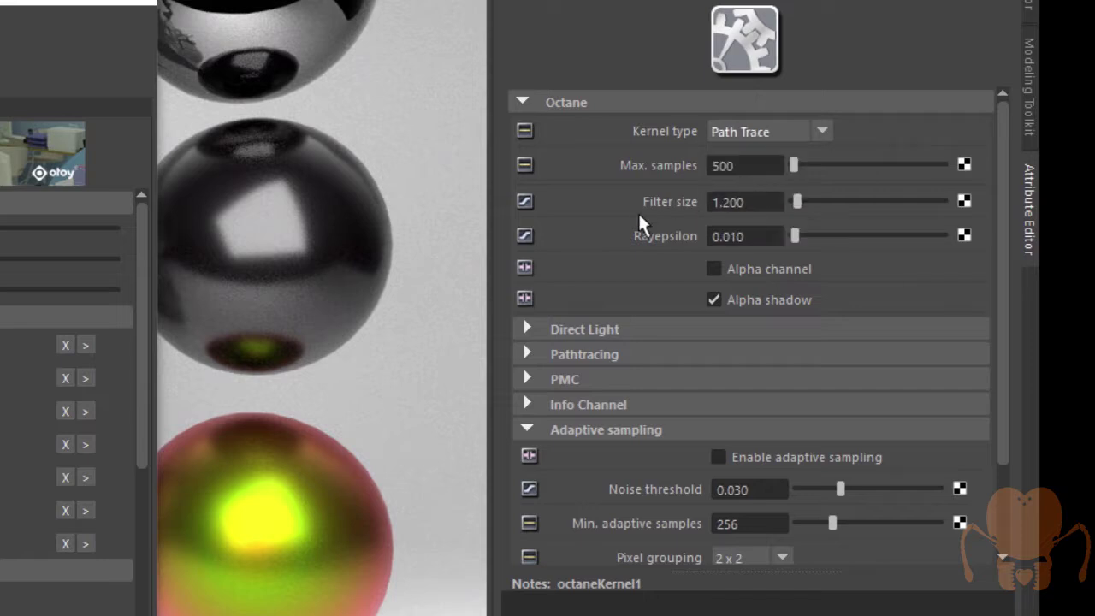
click(748, 165)
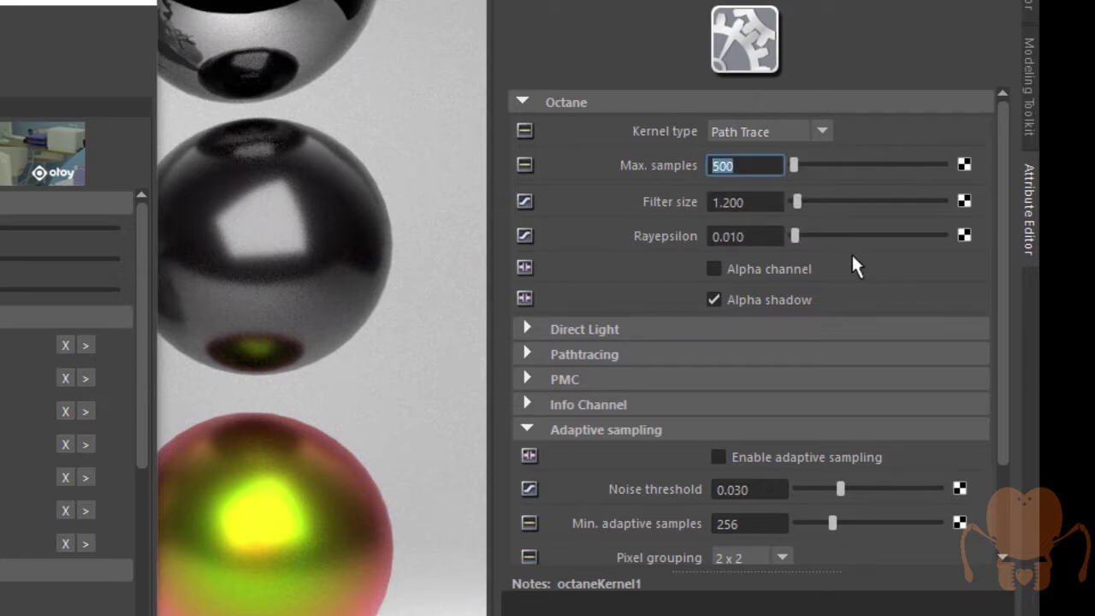
drag(1002, 297, 1002, 371)
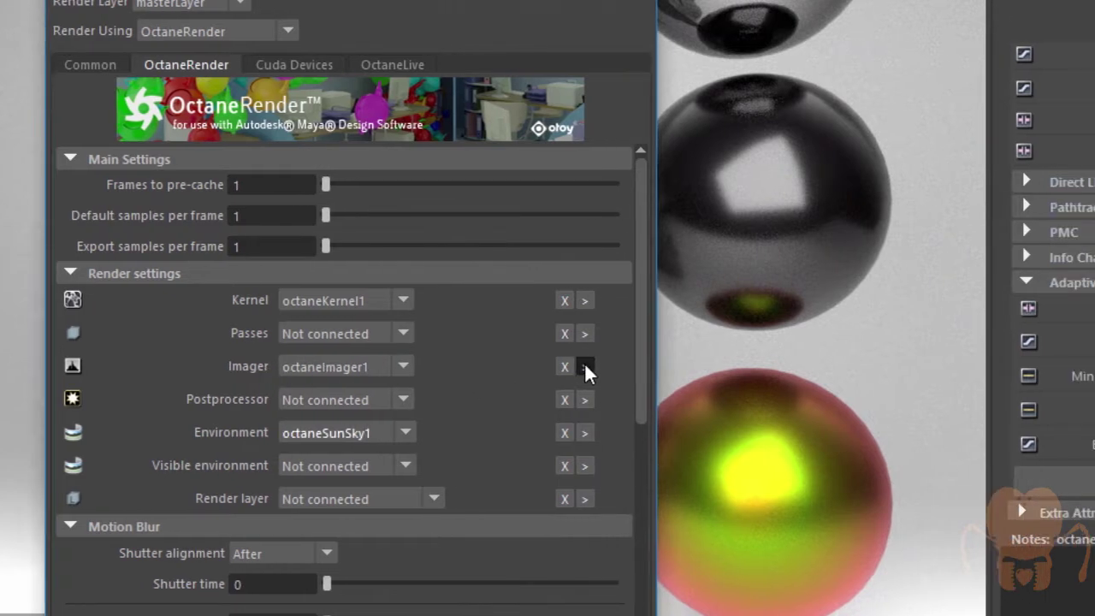
Step: Open octaneImager1 from the render settings and examine its Spectral AI denoiser options
click(628, 367)
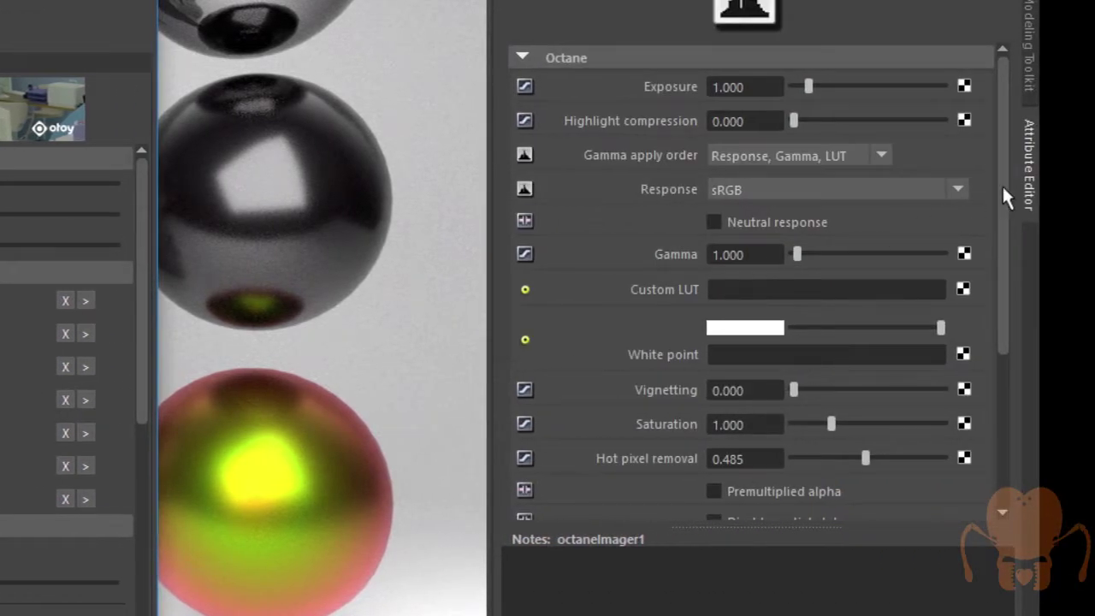
drag(1007, 197, 990, 371)
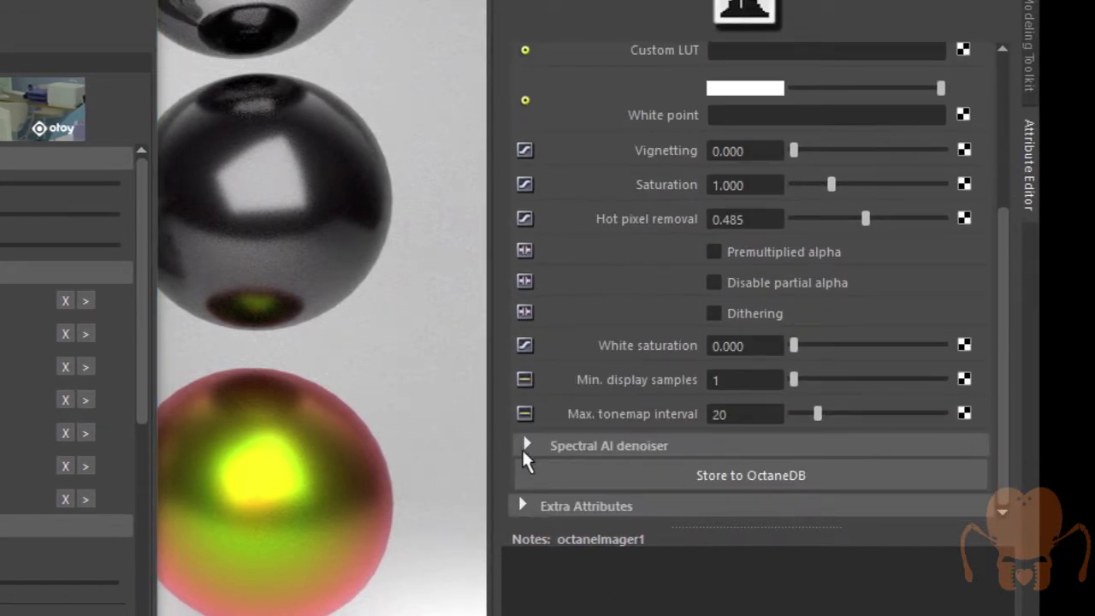
click(525, 450)
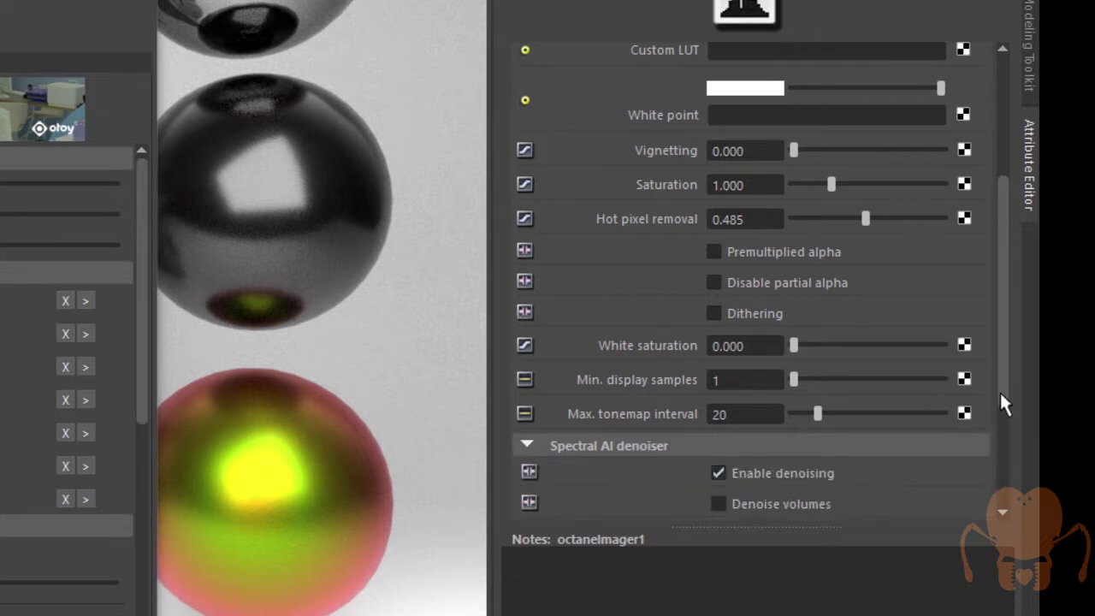
drag(1003, 405, 992, 492)
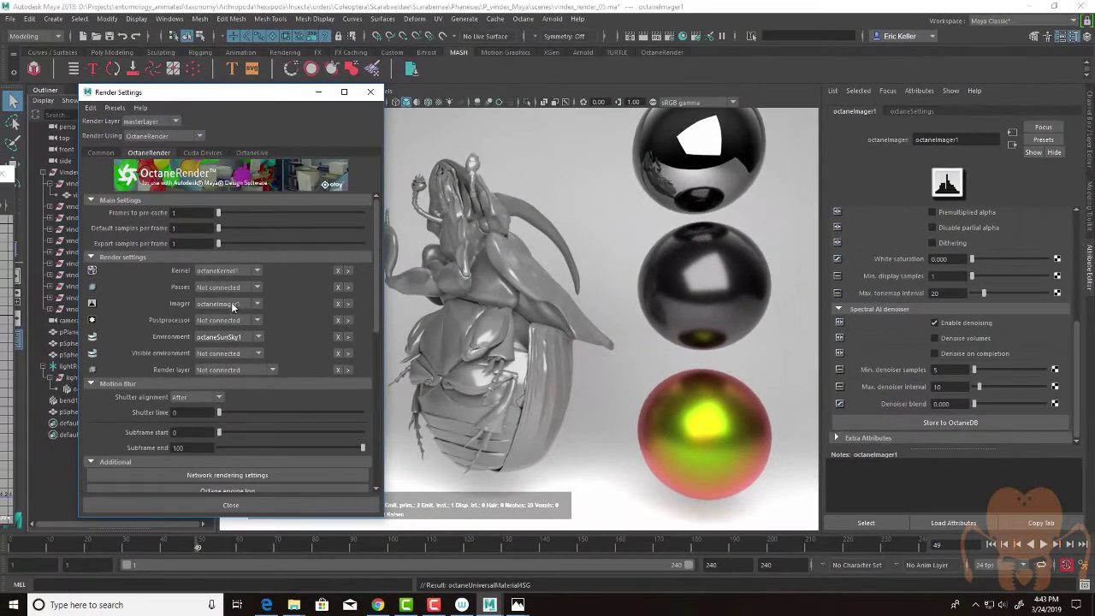
Step: Assign octanePasses1 as the render passes in the render settings and open its attributes
click(221, 290)
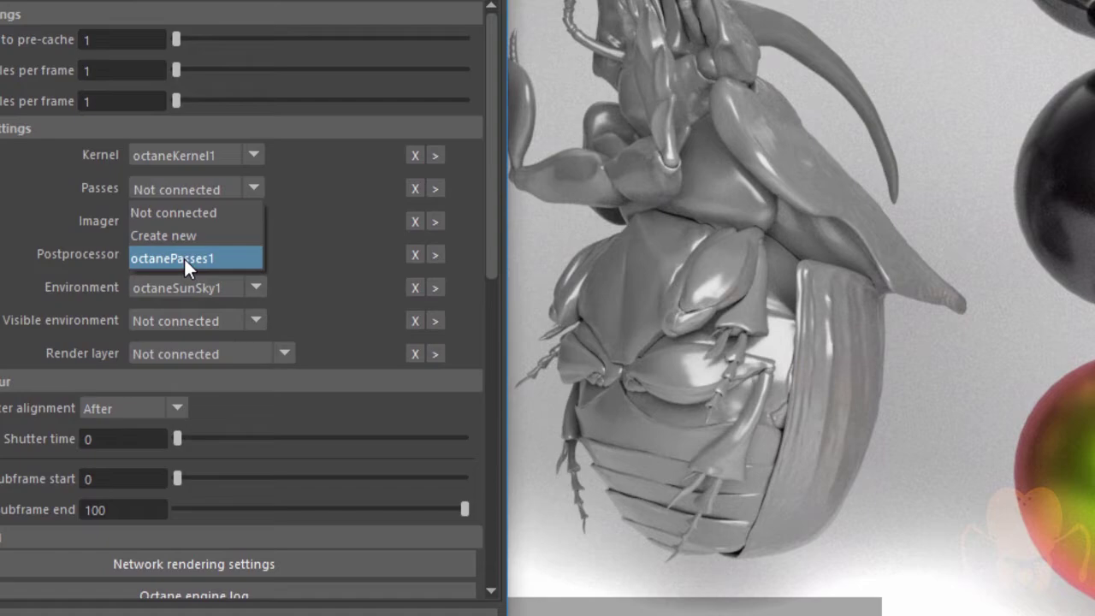
click(184, 256)
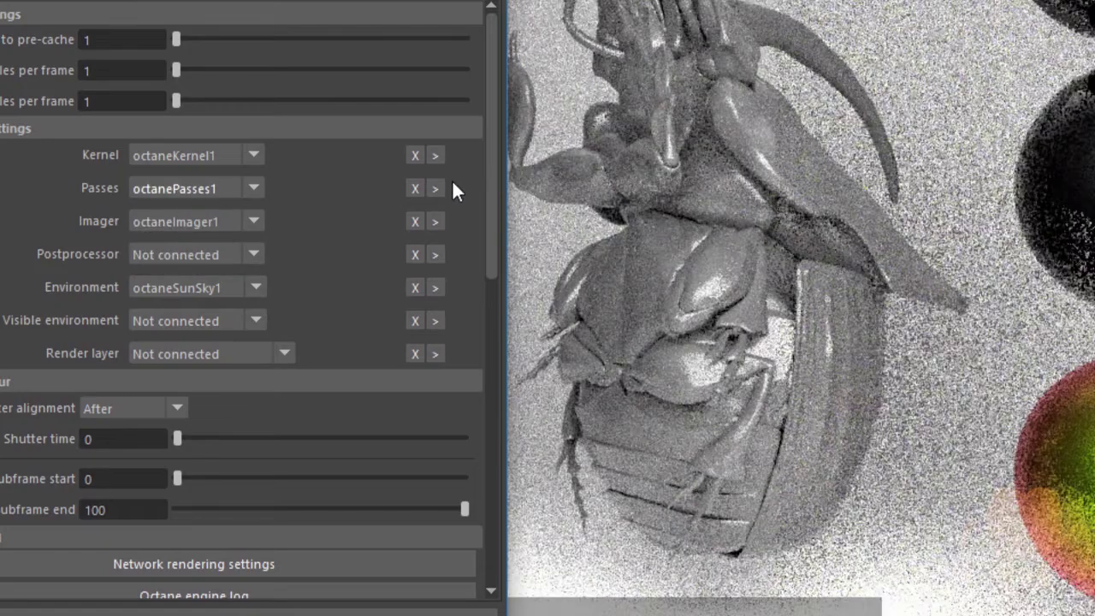
click(435, 188)
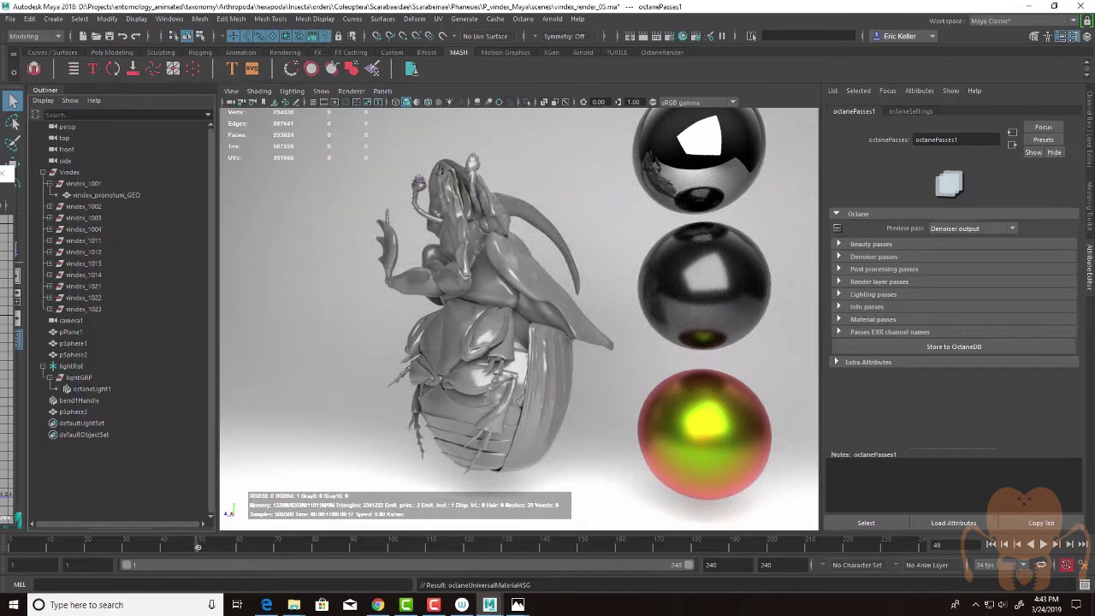
Step: Bring the Hypershade back into view and connect a new Octane Displacement Node to newUniversalMat's displacement
drag(1, 171, 649, 68)
alt+middle_drag(360, 334, 453, 315)
alt+right_drag(453, 315, 406, 342)
click(530, 308)
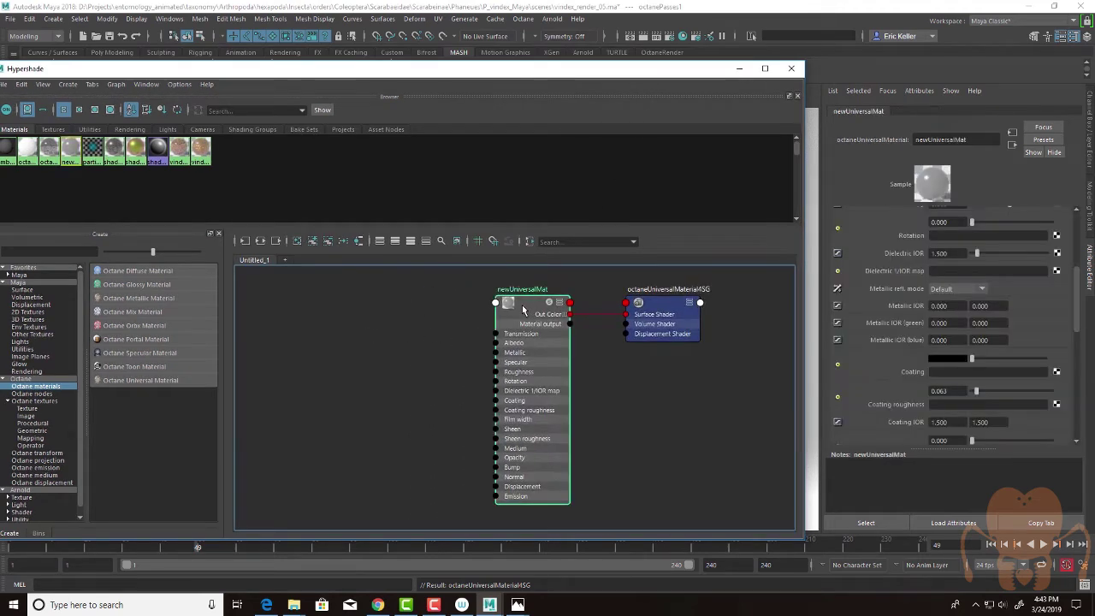
drag(1074, 294, 1036, 368)
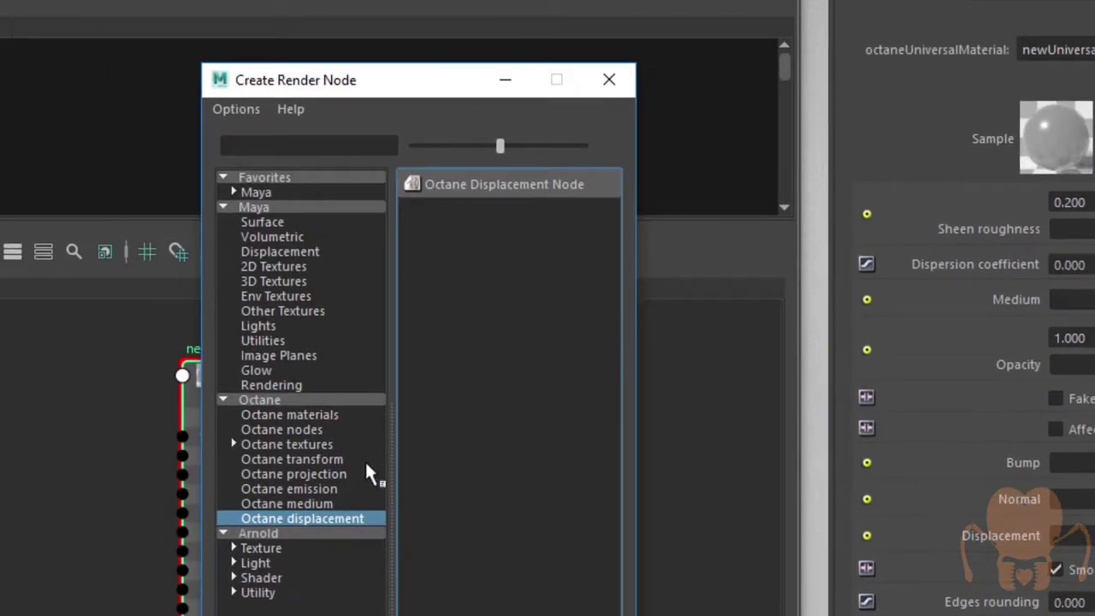
click(512, 185)
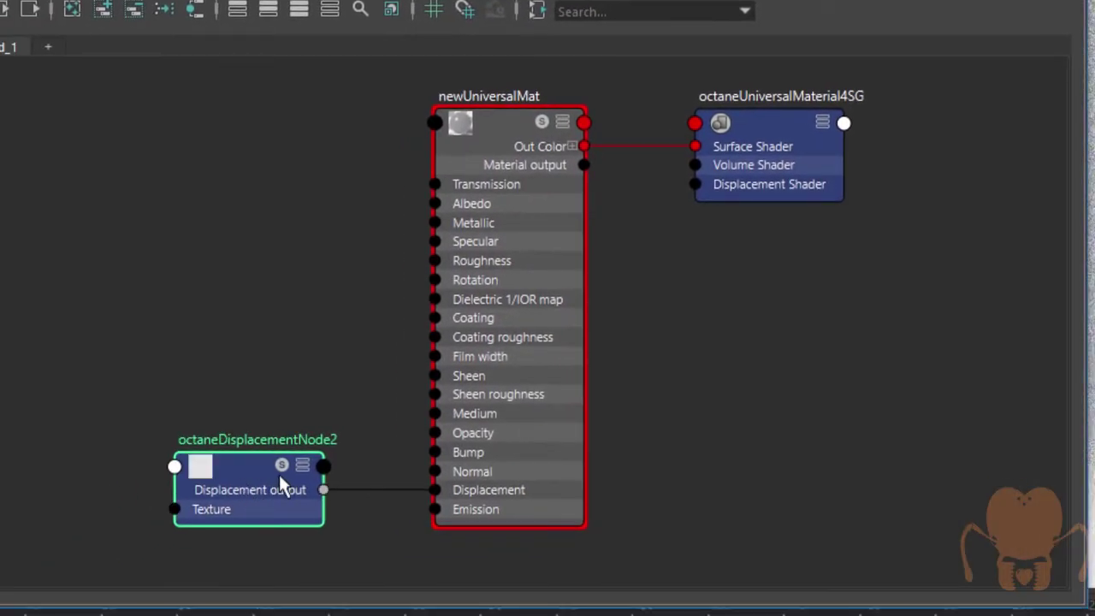
drag(279, 477, 316, 471)
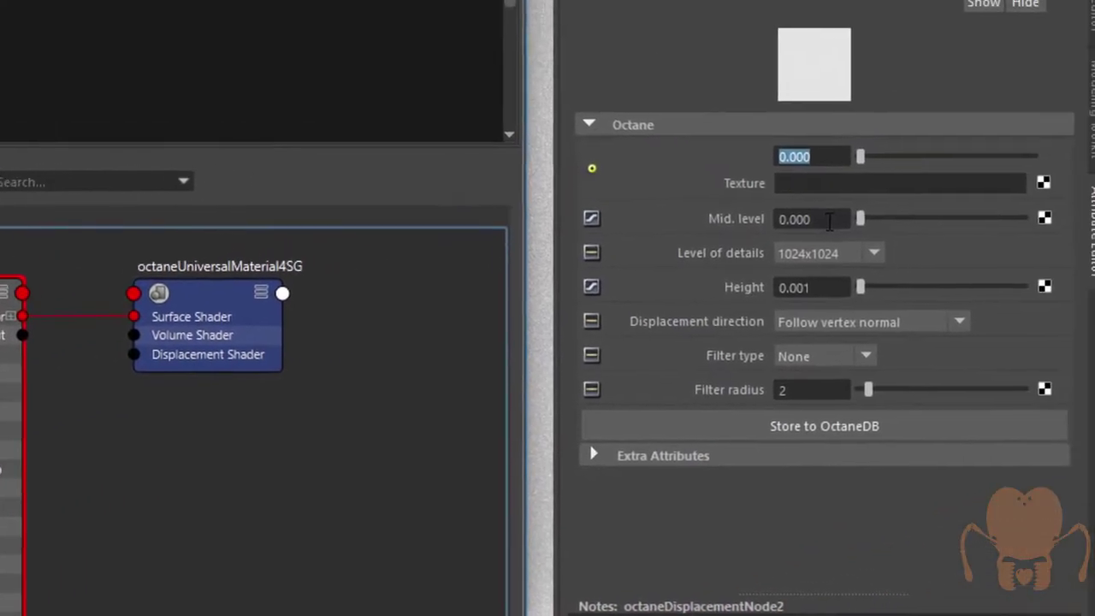
Step: Set the new displacement node's mid level to 0.5 and its level of details to 4096x4096
drag(828, 221, 552, 228)
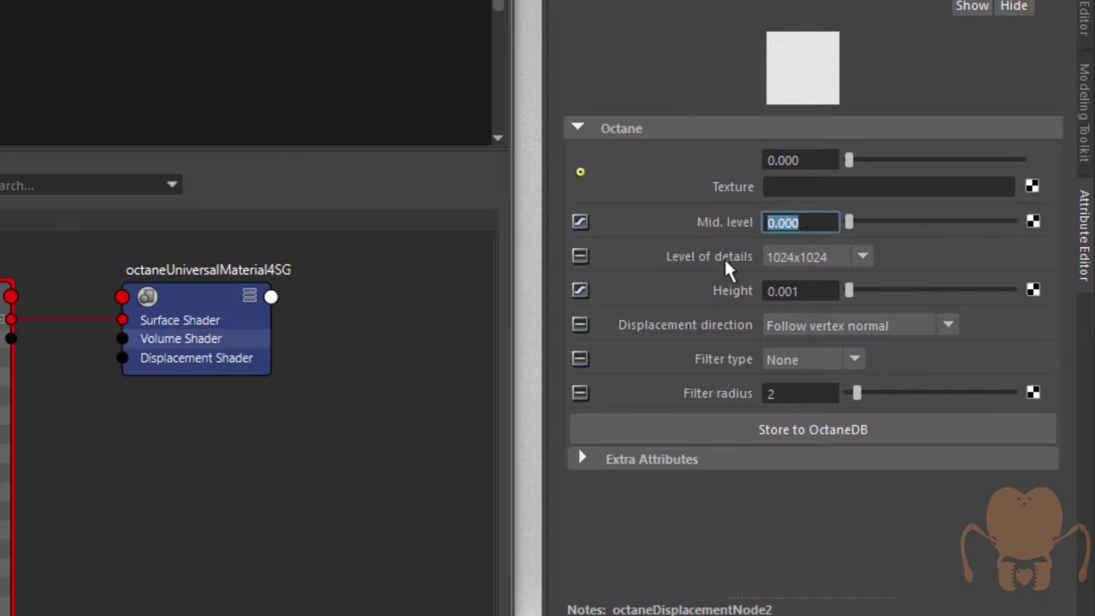
key(BackSpace)
text(.5)
key(Return)
click(792, 258)
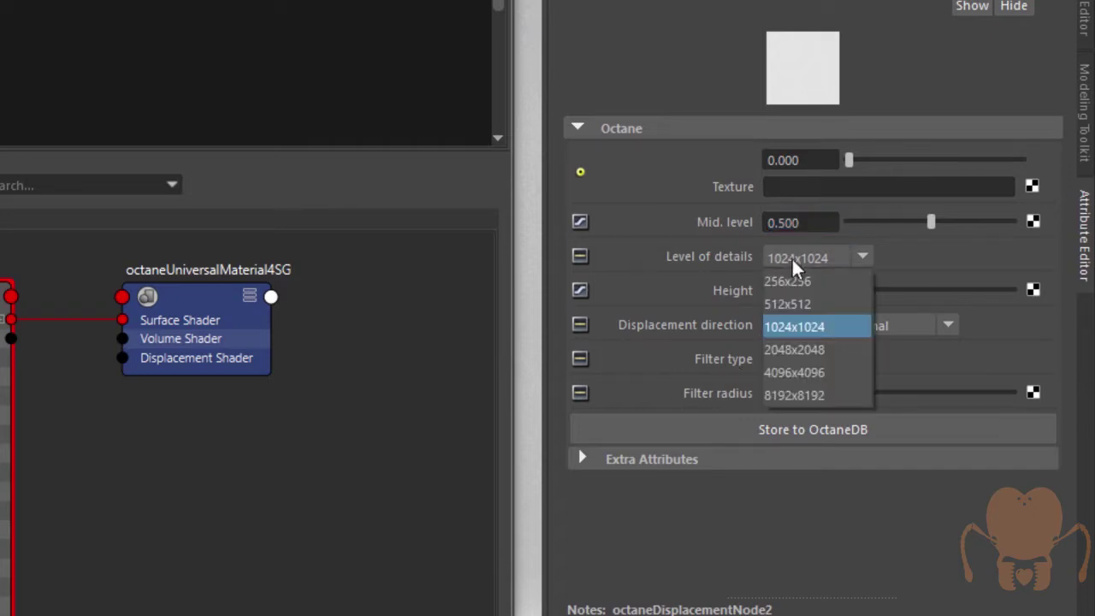
click(777, 375)
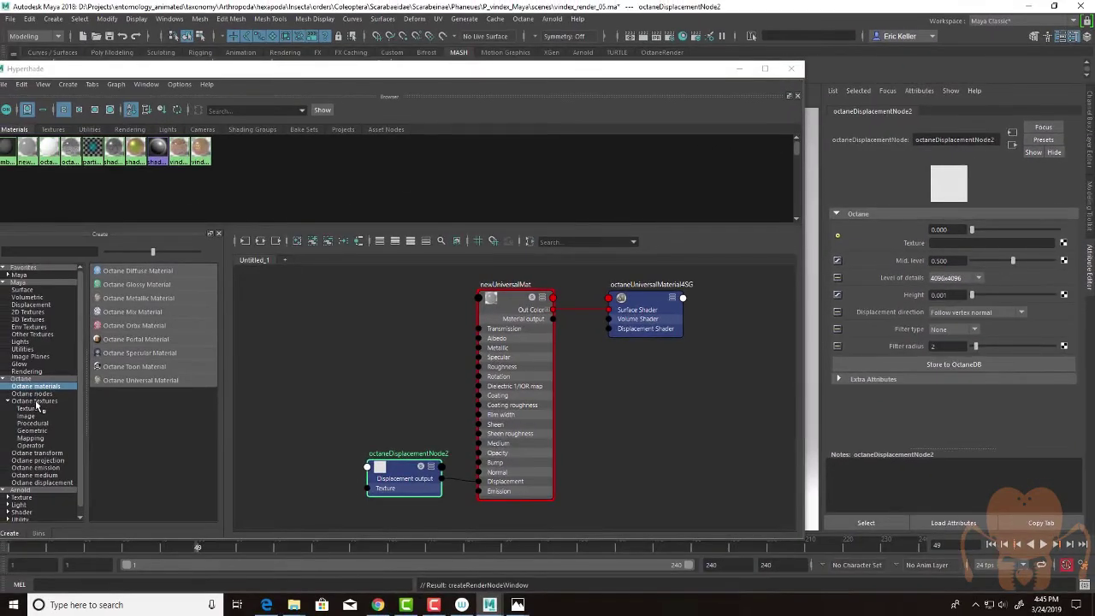
Step: Create an Octane Image Tiles Texture for the displacement map and expand its tile files section
click(35, 408)
click(33, 416)
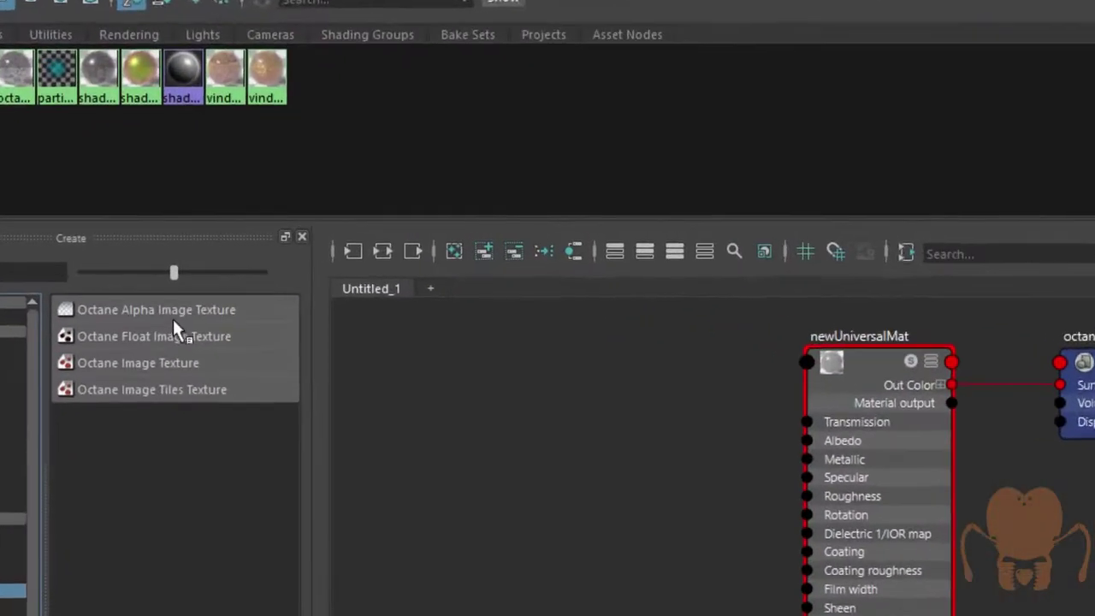
click(172, 392)
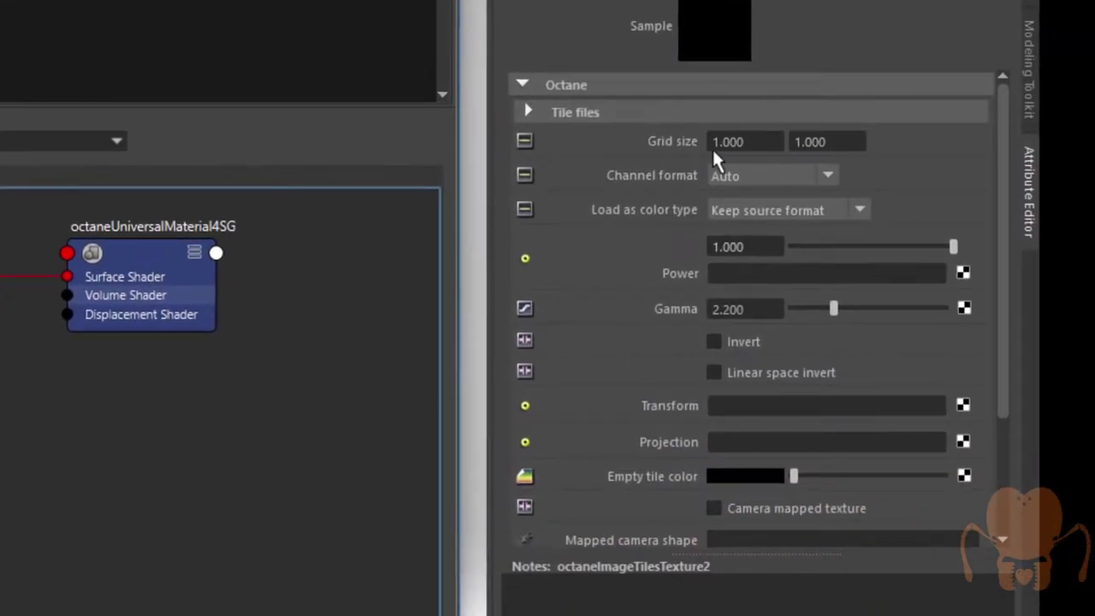
click(529, 104)
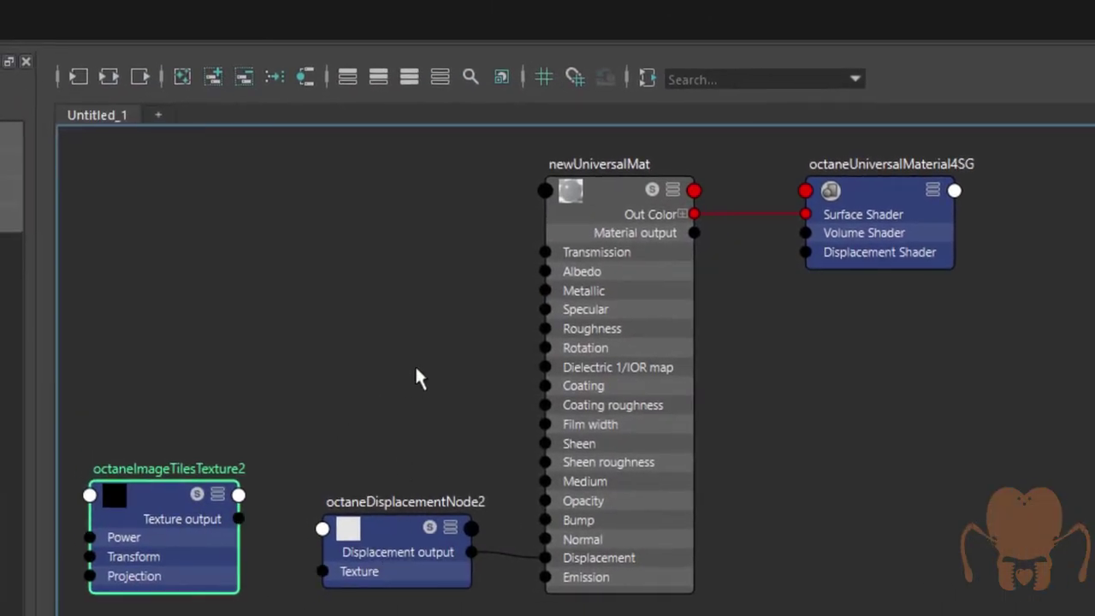
Step: Find the DM texture node in the original beetle network and move it into empty graph space toward the new network
alt+right_drag(397, 350, 55, 316)
alt+middle_drag(379, 330, 670, 424)
alt+right_drag(514, 385, 440, 365)
alt+middle_drag(494, 363, 655, 153)
alt+right_drag(572, 315, 701, 377)
alt+middle_drag(569, 368, 655, 233)
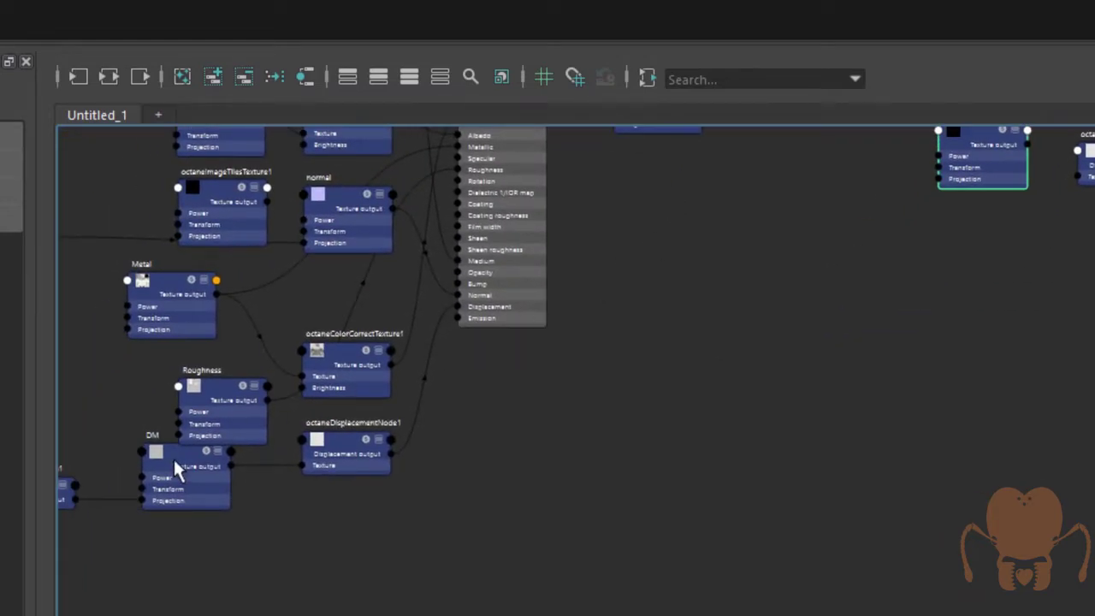
drag(183, 464, 715, 531)
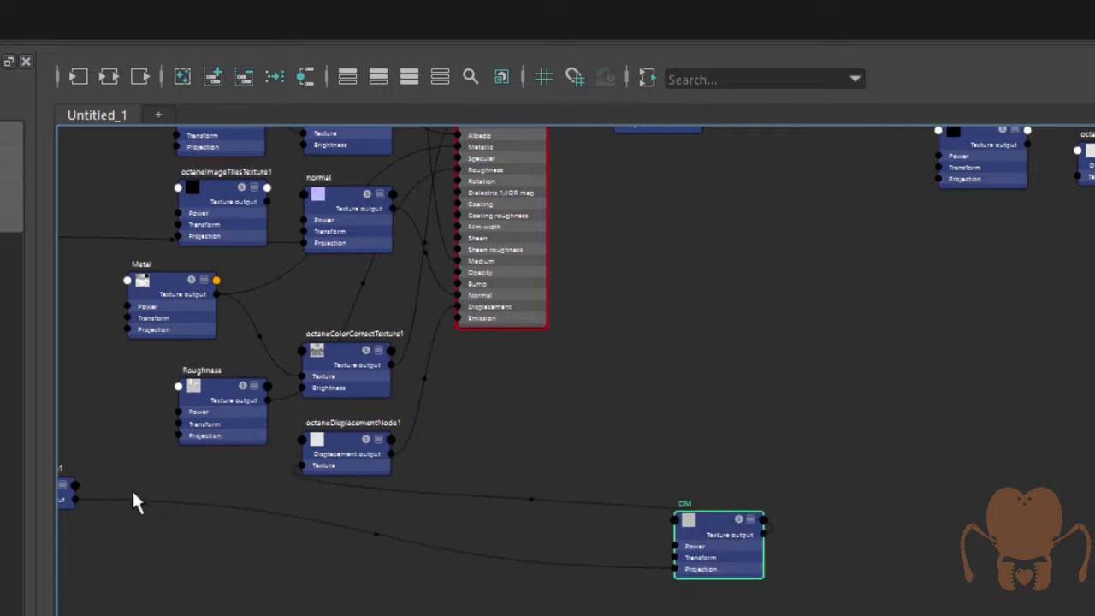
Step: Move the DM texture node across the graph to sit near the new displacement node of newUniversalMat
alt+middle_drag(142, 501, 347, 450)
drag(215, 459, 873, 587)
drag(905, 505, 848, 409)
alt+middle_drag(953, 397, 600, 507)
alt+middle_drag(559, 446, 584, 330)
alt+right_drag(543, 390, 817, 487)
drag(505, 371, 616, 192)
alt+middle_drag(792, 405, 474, 615)
drag(308, 531, 451, 272)
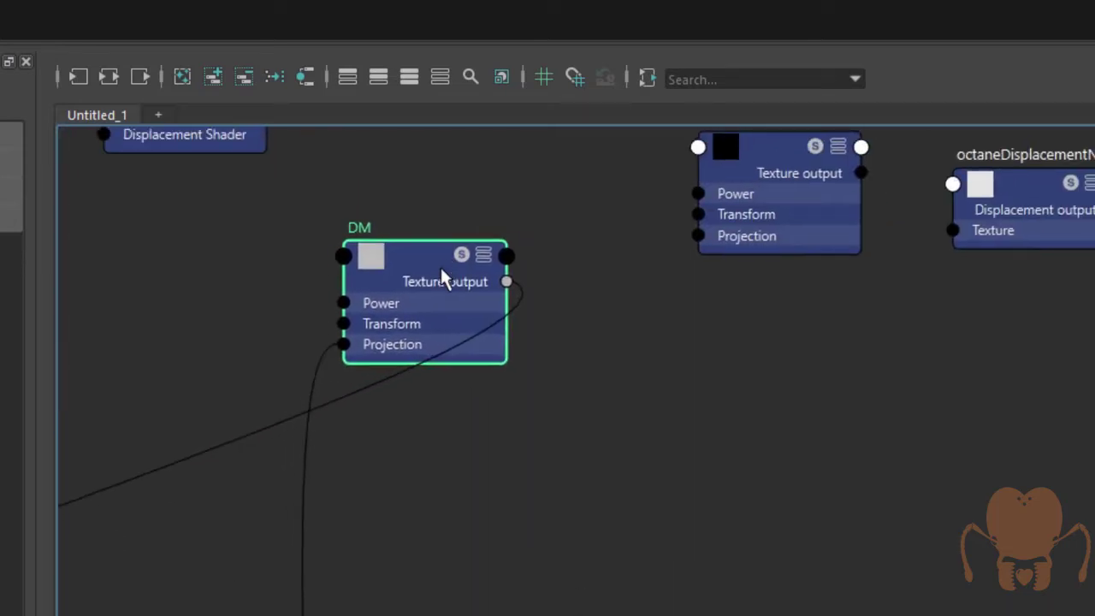
Step: Connect the DM texture's output to octaneDisplacementNode2's texture input and uncover the rendered beetle in the viewport
mouse_move(733, 433)
alt+middle_down()
mouse_move(653, 551)
mouse_move(527, 615)
alt+middle_up()
drag(602, 373, 318, 182)
drag(261, 442, 291, 432)
drag(470, 387, 753, 443)
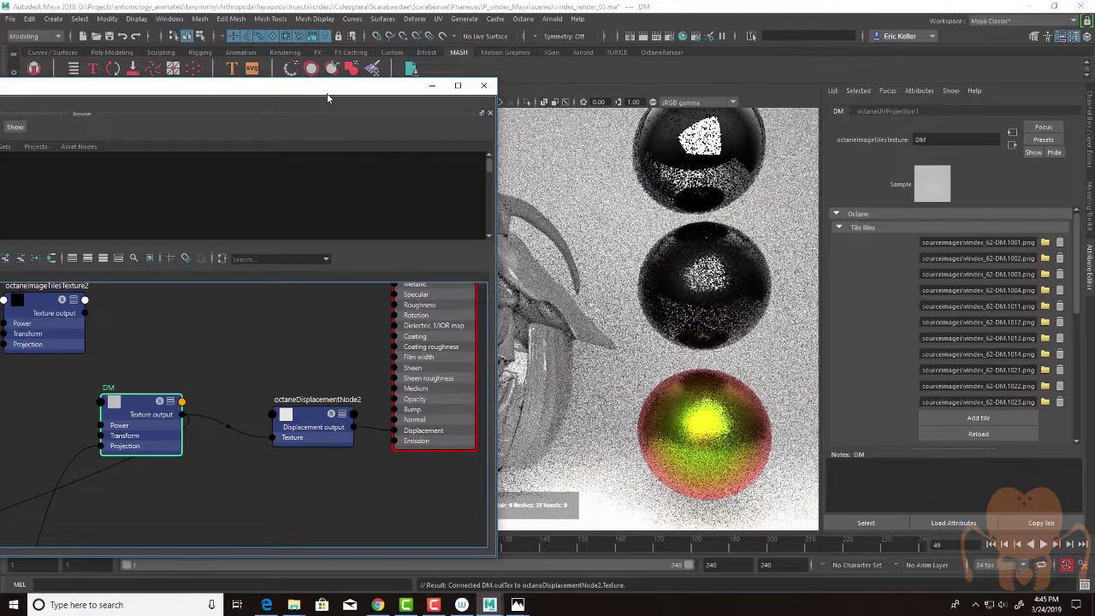
drag(328, 97, 129, 86)
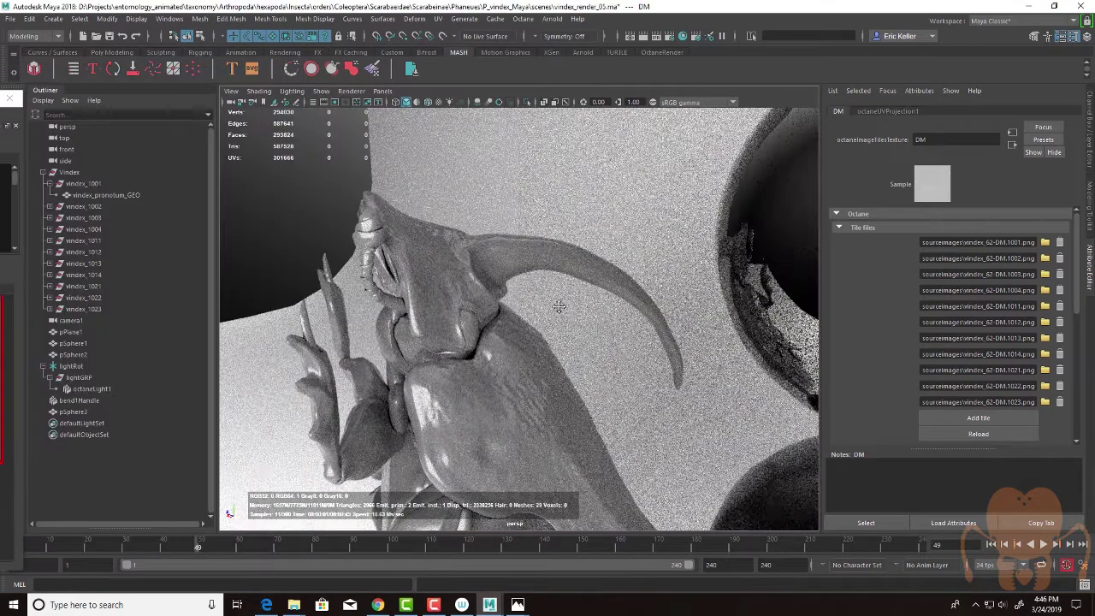
alt+middle_drag(559, 307, 541, 318)
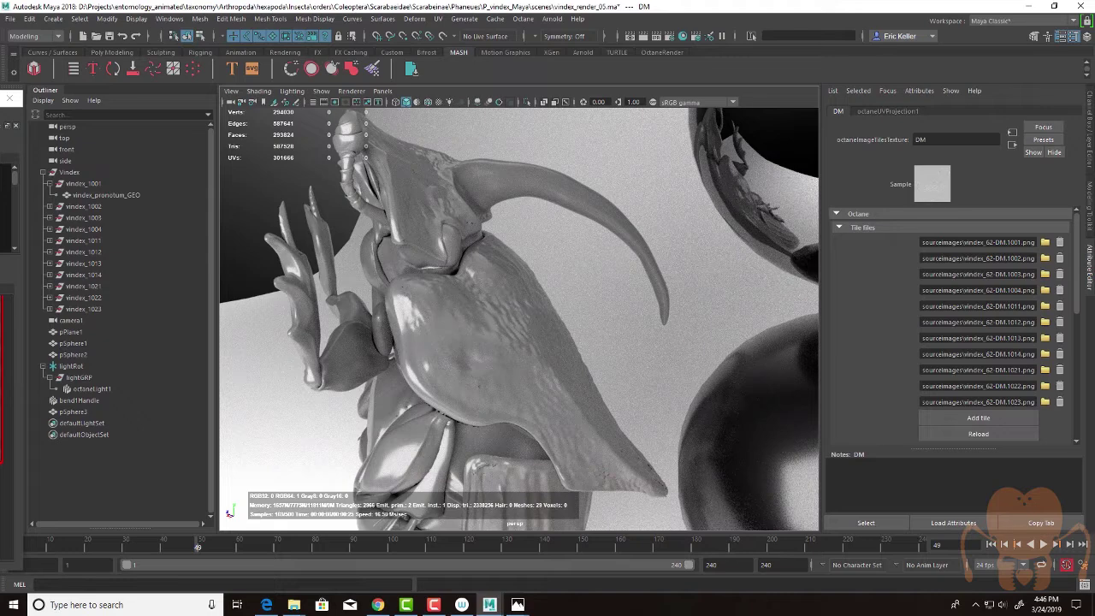
Step: Bring the Hypershade back and set octaneDisplacementNode2's height to 0.005
drag(2, 99, 342, 148)
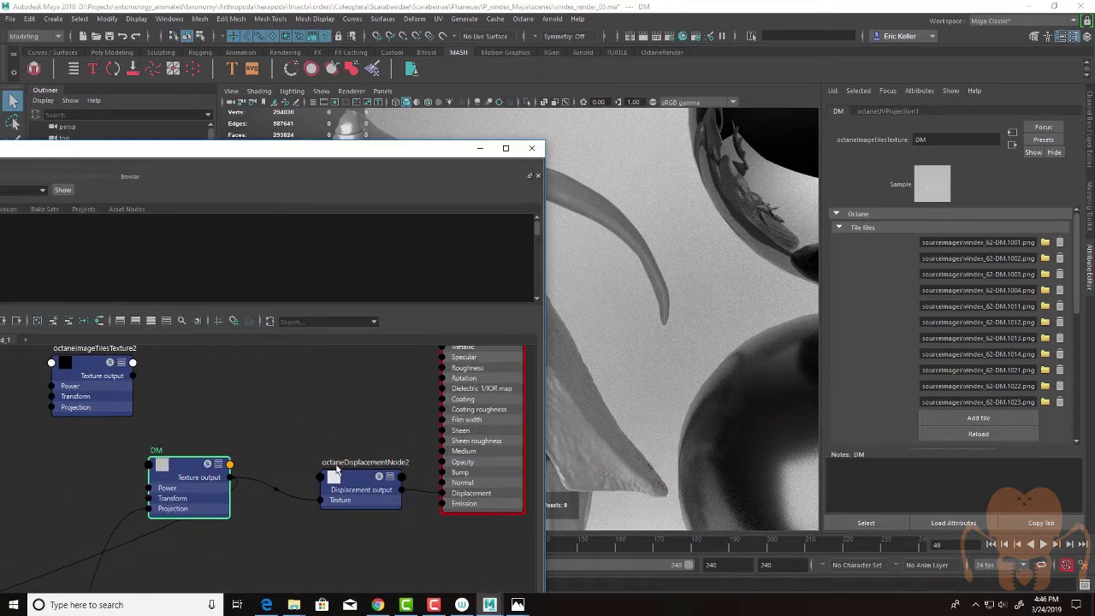
click(337, 472)
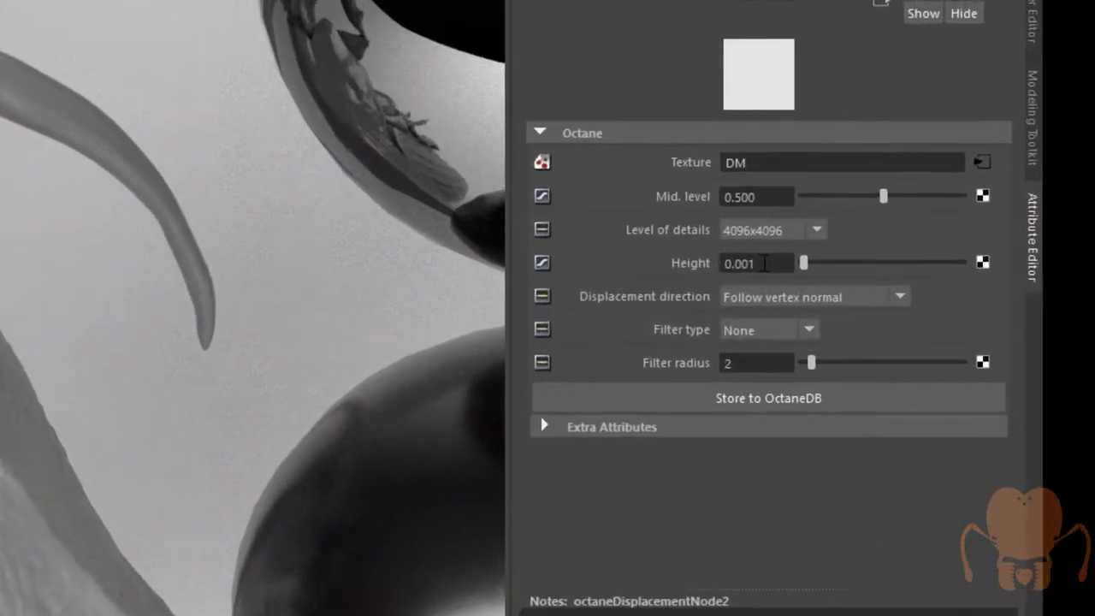
drag(906, 276, 773, 274)
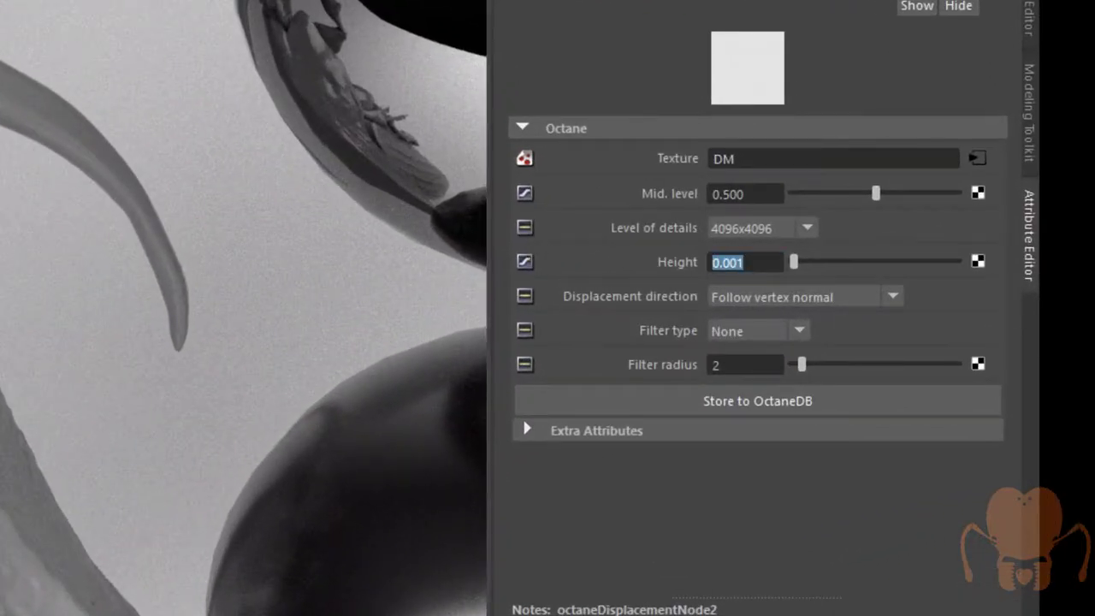
text(0.005)
key(Return)
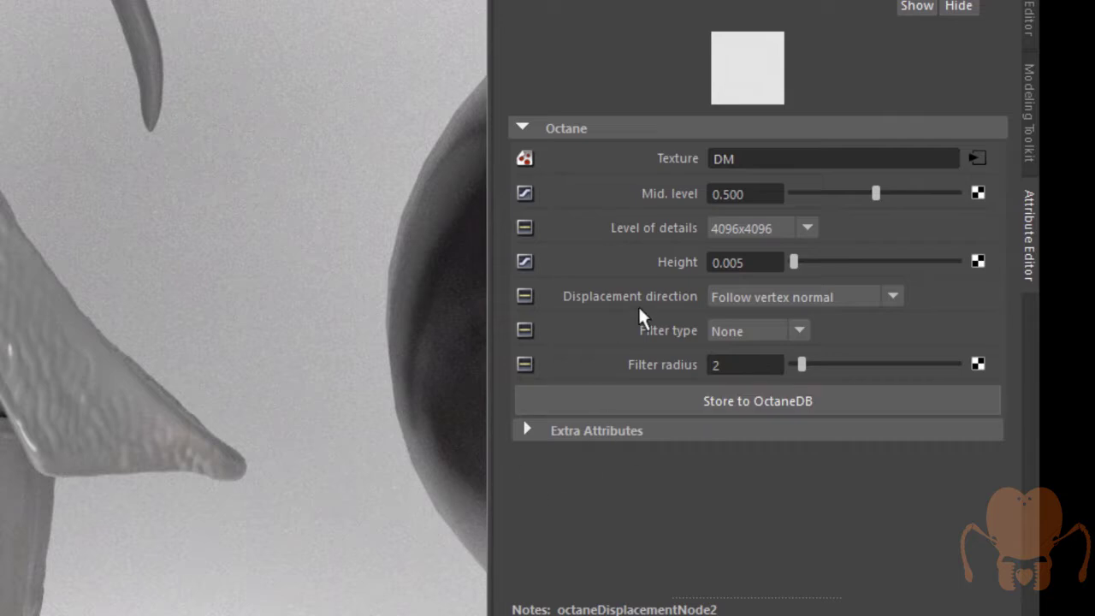
double_click(757, 262)
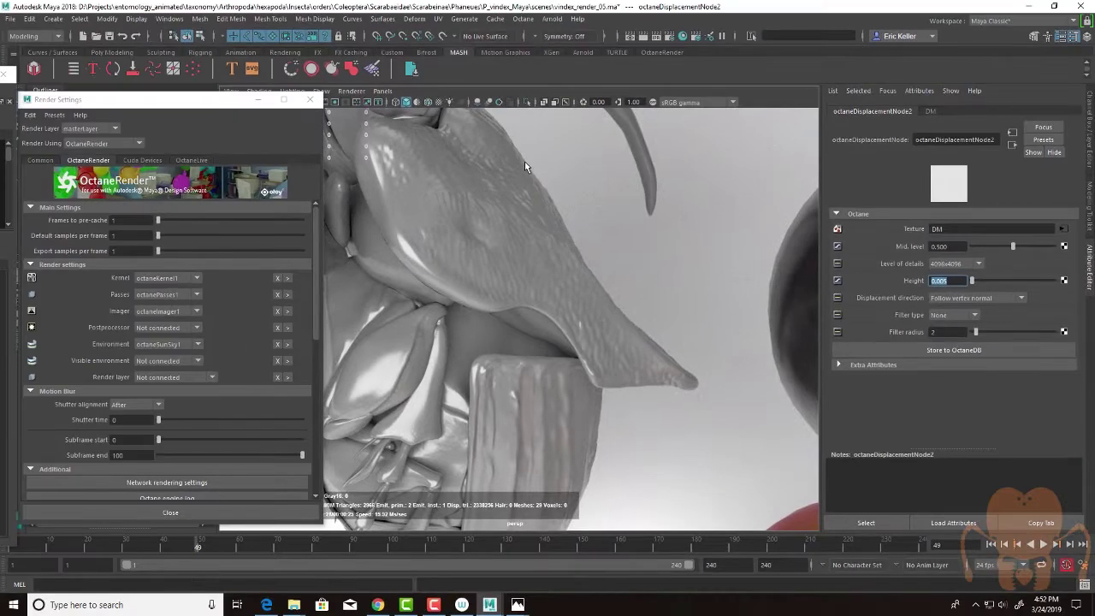
Step: Open octaneKernel1 from the render settings and try a rayepsilon value of 0.1
click(567, 233)
click(594, 281)
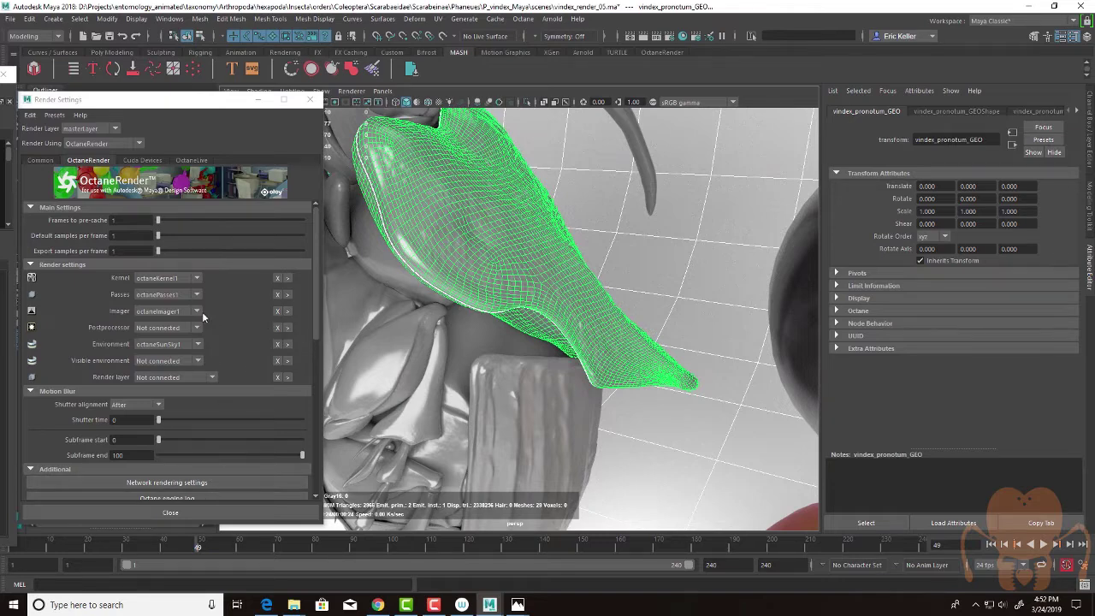
click(289, 277)
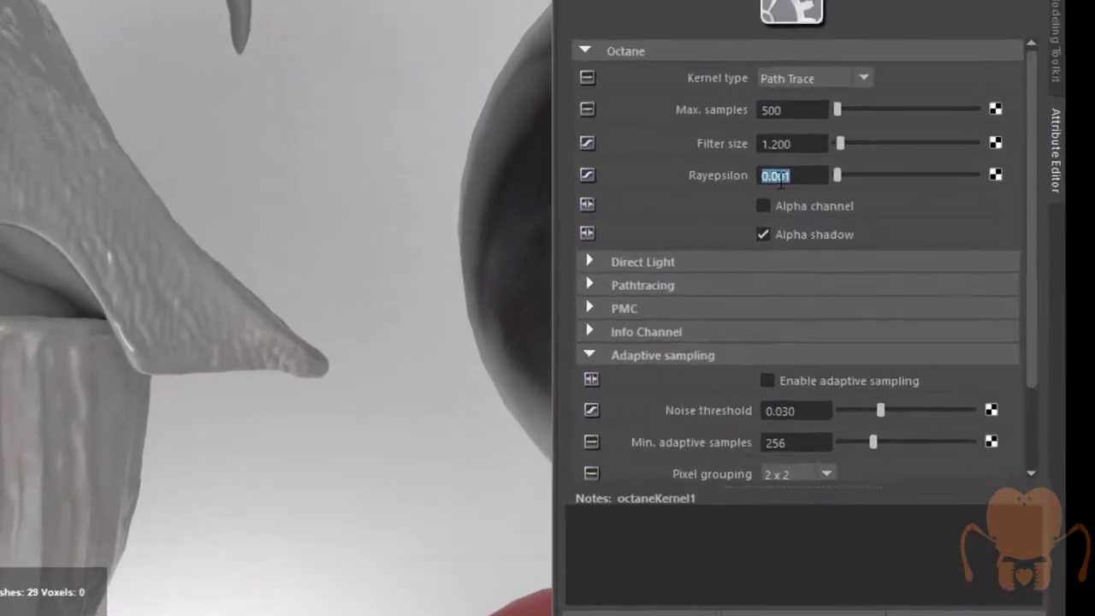
click(940, 281)
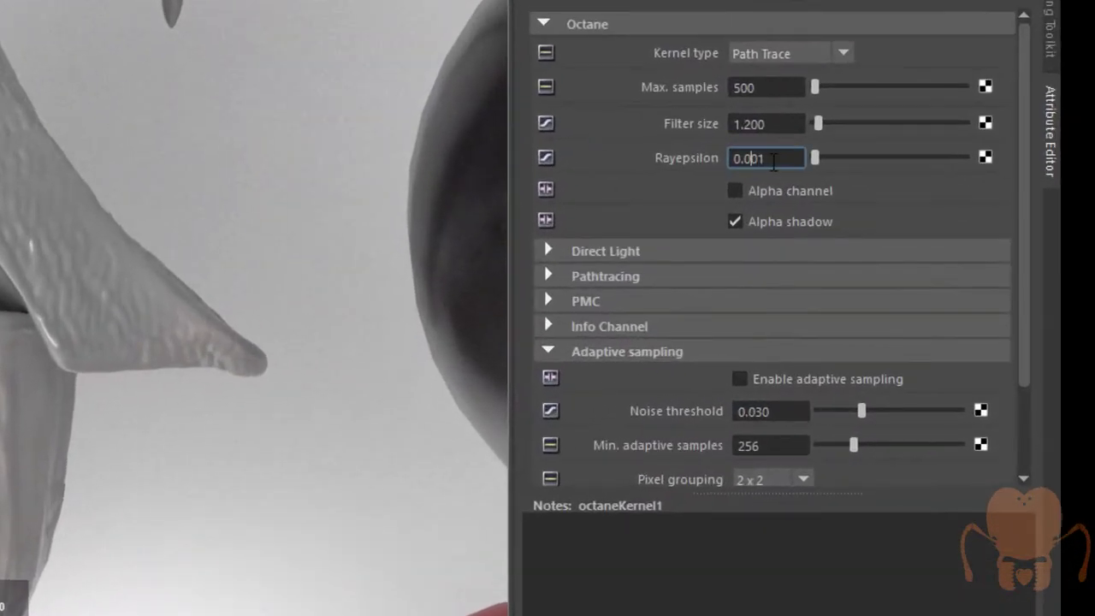
drag(773, 161, 627, 139)
text(.1)
key(Return)
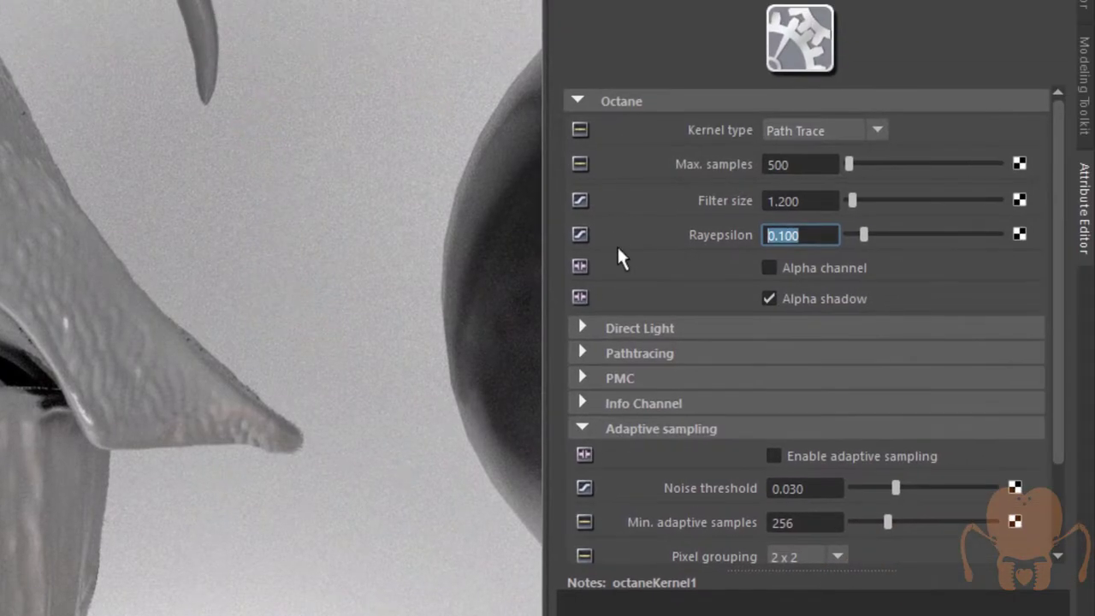
Step: Set the kernel's rayepsilon back to 0.001
key(BackSpace)
text(.001)
key(Return)
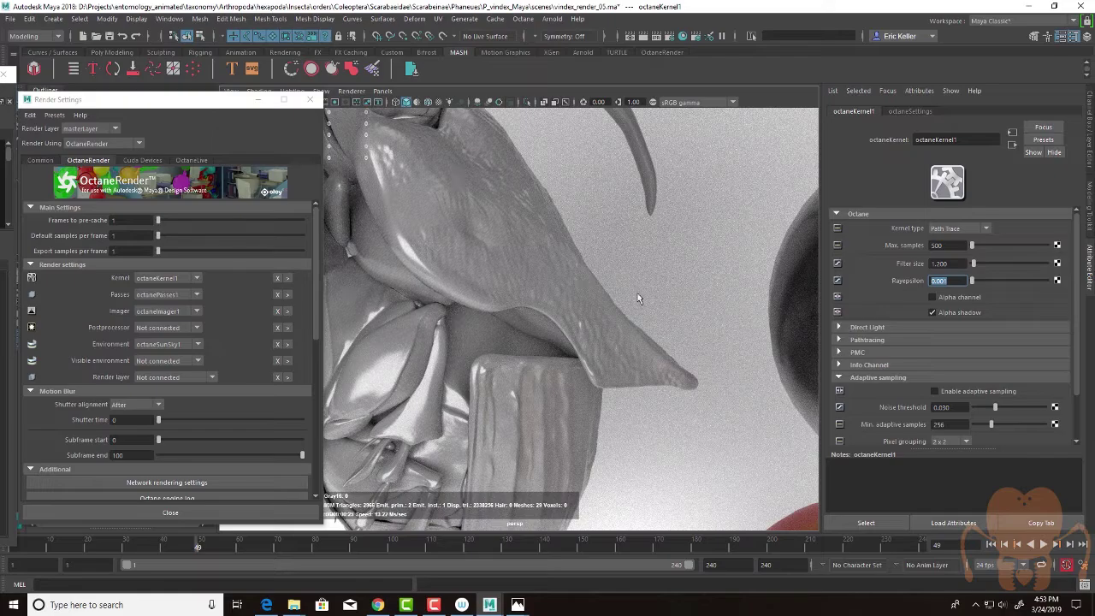
alt+right_drag(566, 281, 492, 284)
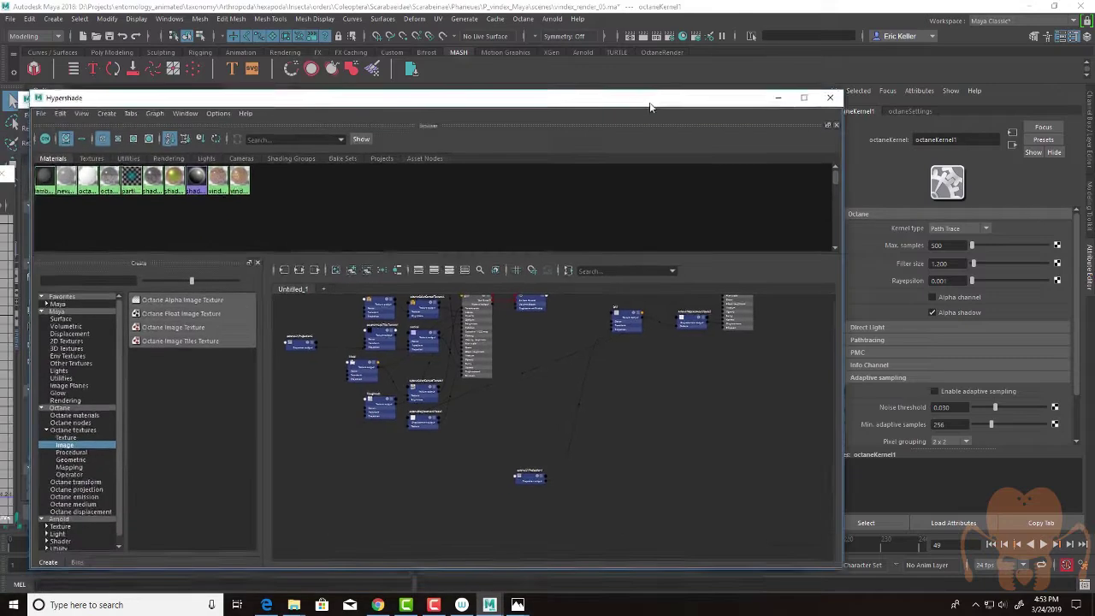
Step: Rearrange the new network in the Hypershade by repositioning octaneDisplacementNode2, the DM texture and newUniversalMat lower in the graph
drag(651, 103, 650, 110)
alt+middle_drag(542, 442, 408, 556)
alt+middle_drag(568, 472, 557, 501)
click(550, 476)
drag(550, 476, 548, 531)
drag(480, 470, 492, 556)
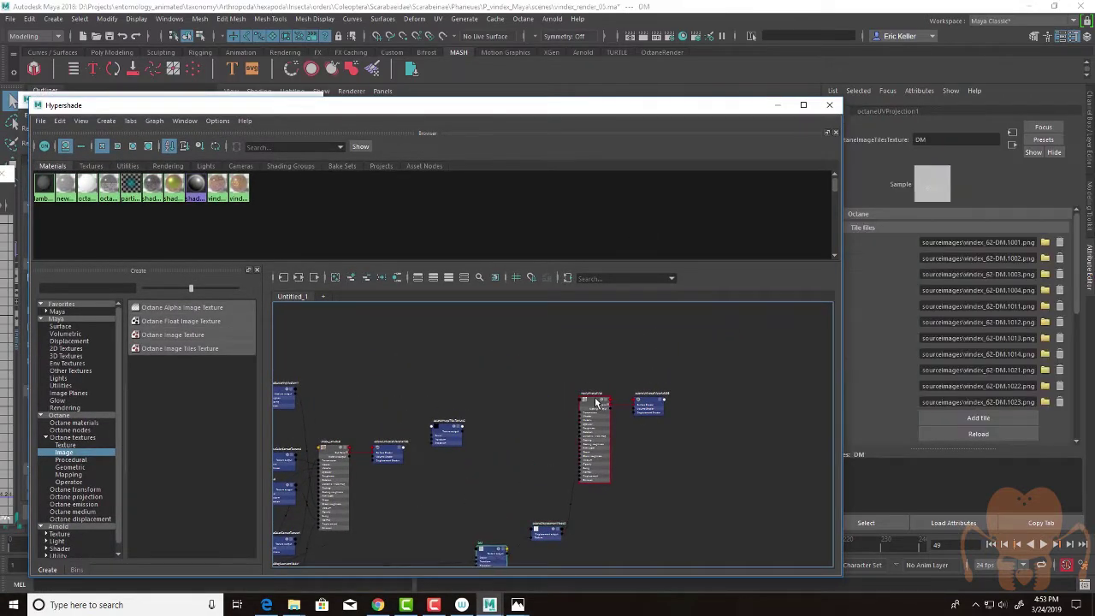
drag(597, 402, 592, 477)
alt+middle_drag(571, 486, 588, 324)
click(564, 377)
drag(564, 378, 520, 433)
alt+middle_drag(382, 367, 460, 423)
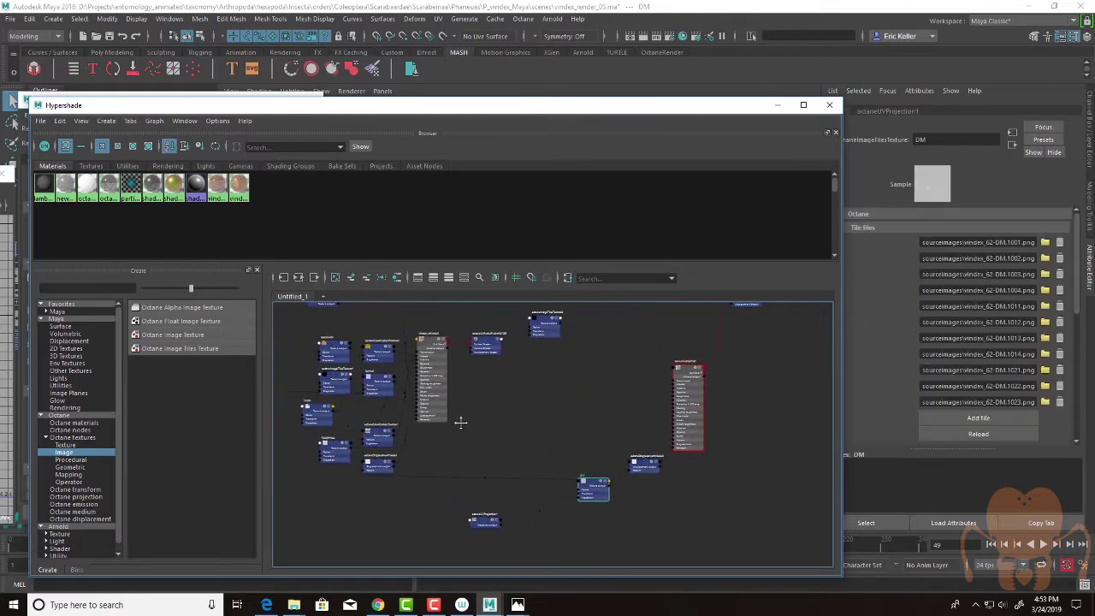
Step: Find the normal texture node in the vindex_universal network and move it beside newUniversalMat
alt+right_drag(373, 377, 514, 415)
alt+middle_drag(431, 396, 477, 415)
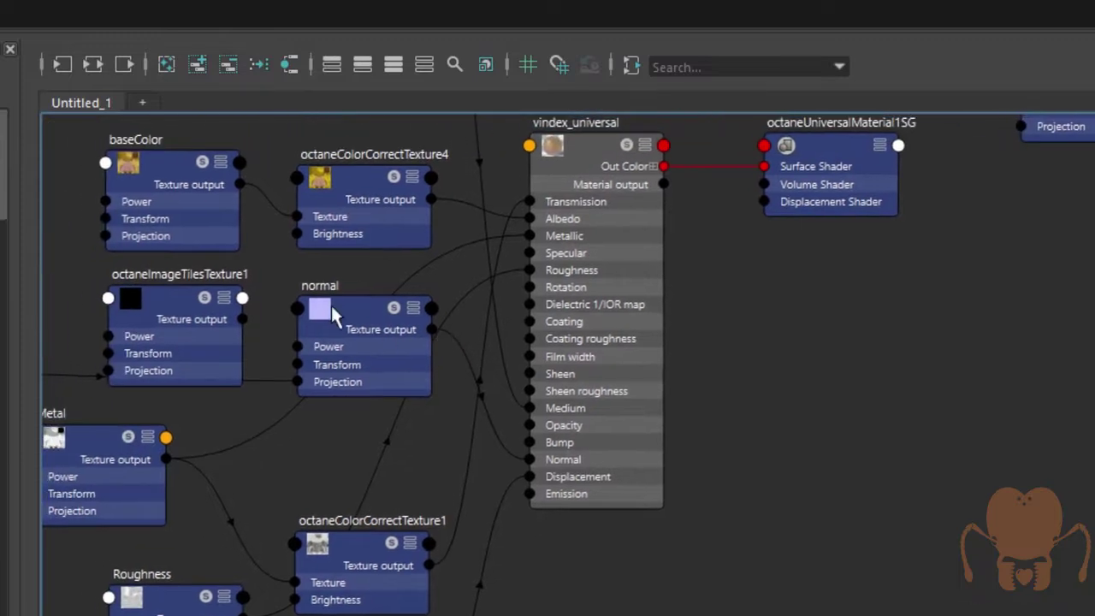
scroll(334, 317, up, 4)
click(389, 332)
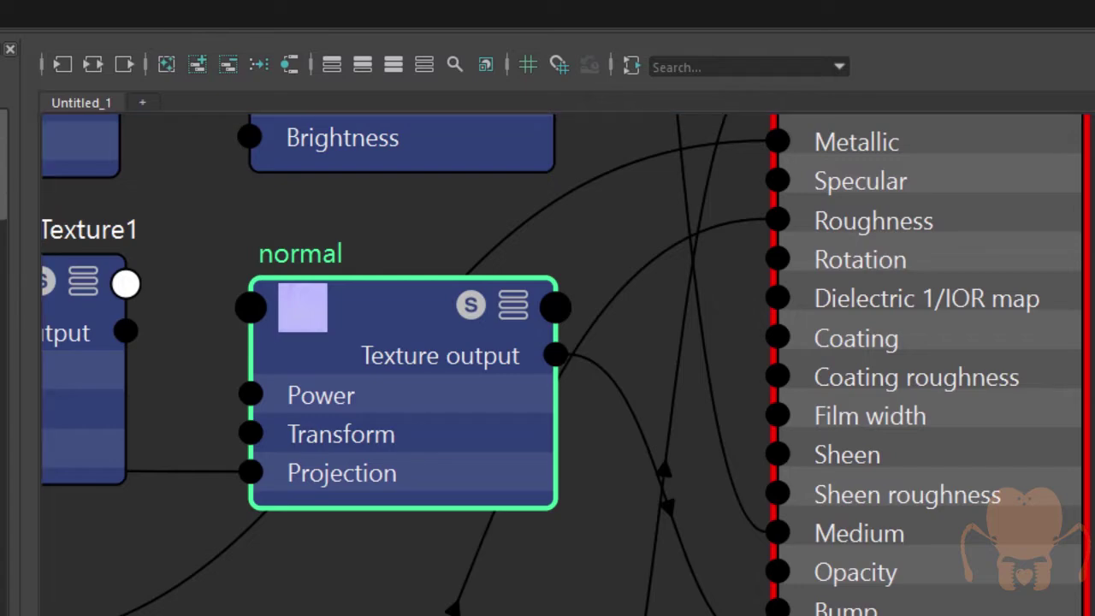
alt+right_drag(508, 307, 361, 311)
alt+middle_drag(426, 385, 153, 151)
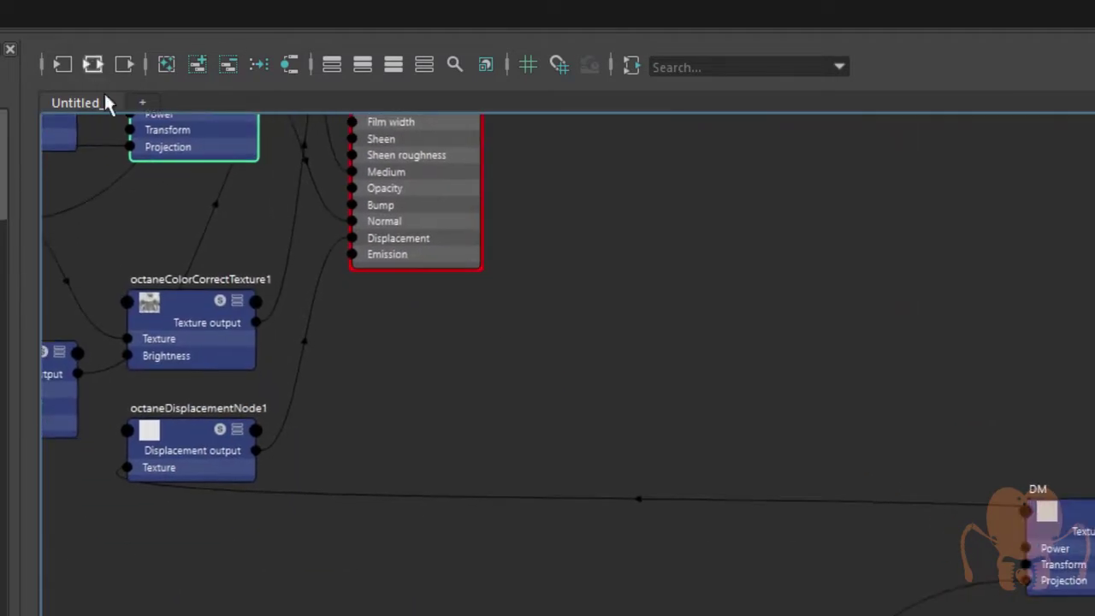
alt+right_drag(323, 266, 237, 213)
alt+middle_drag(217, 148, 215, 255)
drag(230, 251, 991, 358)
middle_drag(921, 368, 582, 358)
Step: Connect the normal texture's output to newUniversalMat's Normal input and uncover the rendered beetle
scroll(941, 402, up, 3)
alt+right_drag(738, 430, 802, 416)
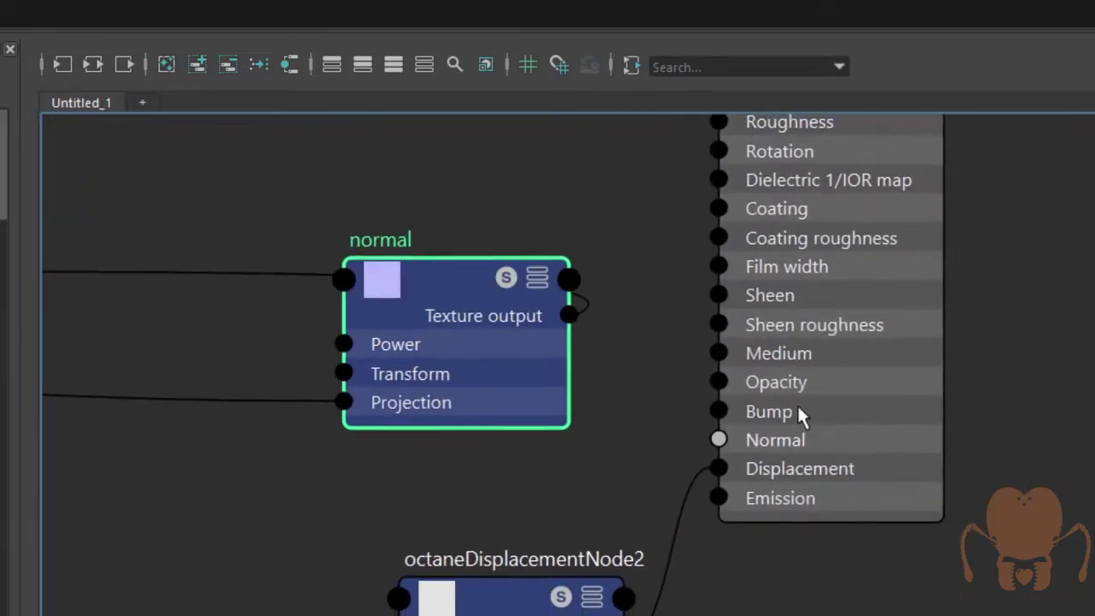
alt+middle_drag(770, 400, 629, 473)
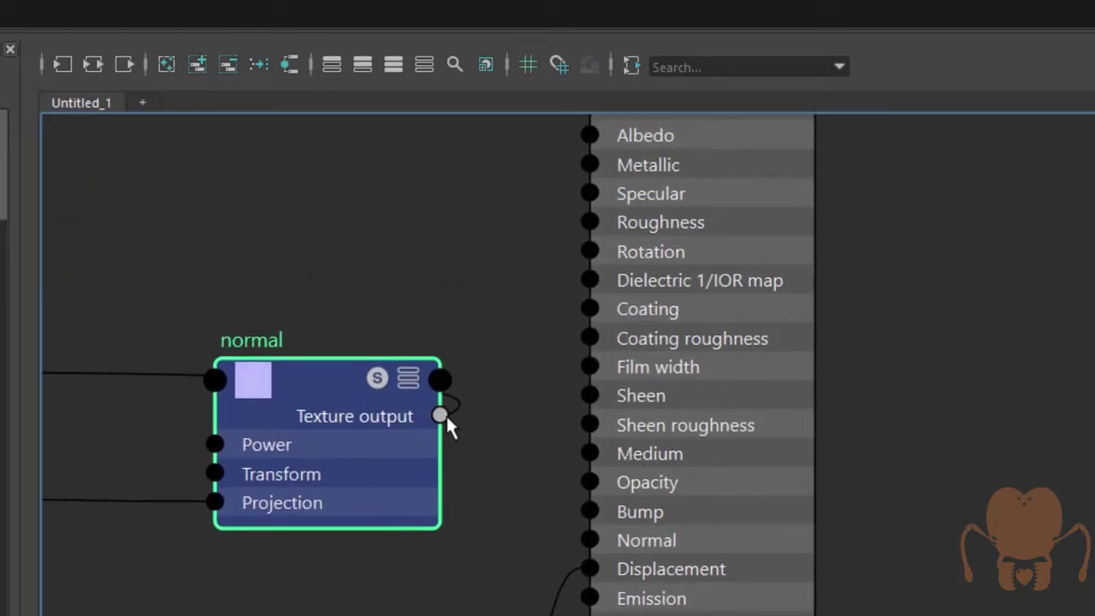
drag(440, 415, 591, 539)
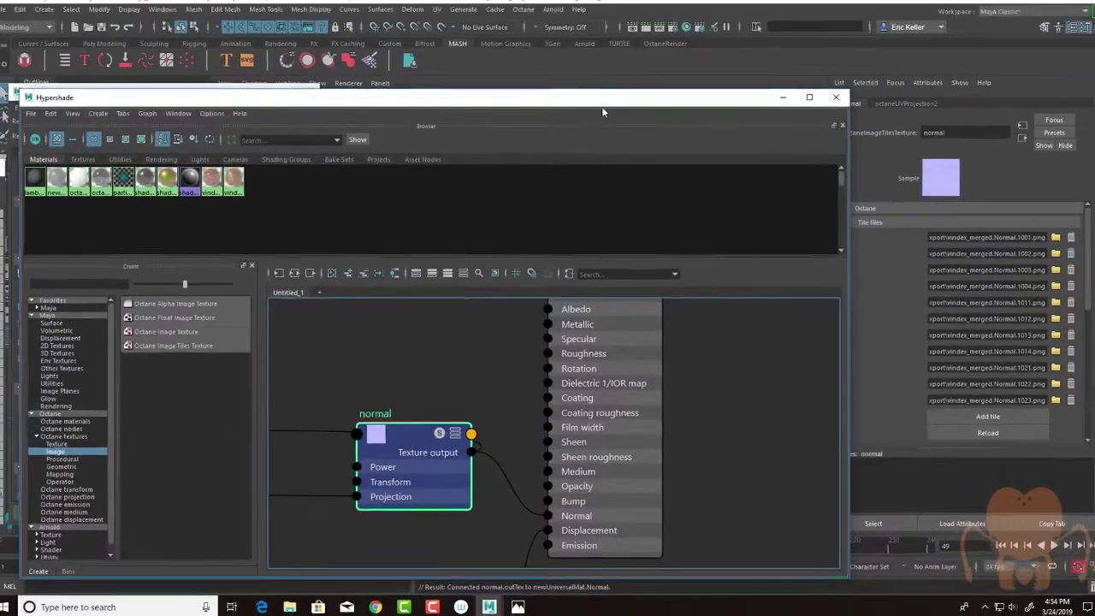
drag(601, 110, 0, 112)
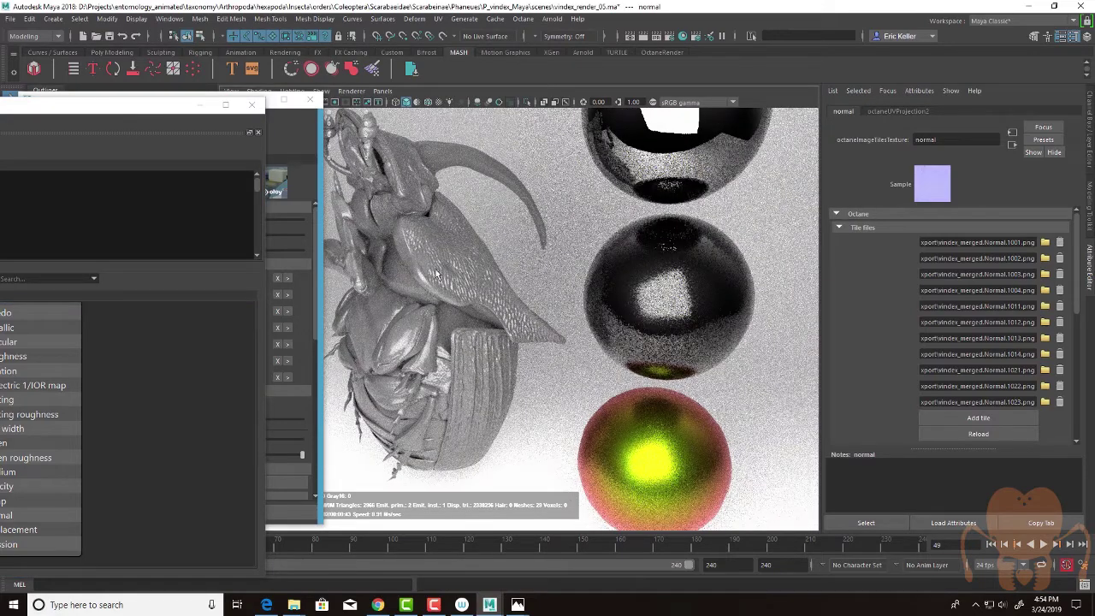
alt+middle_drag(447, 286, 459, 319)
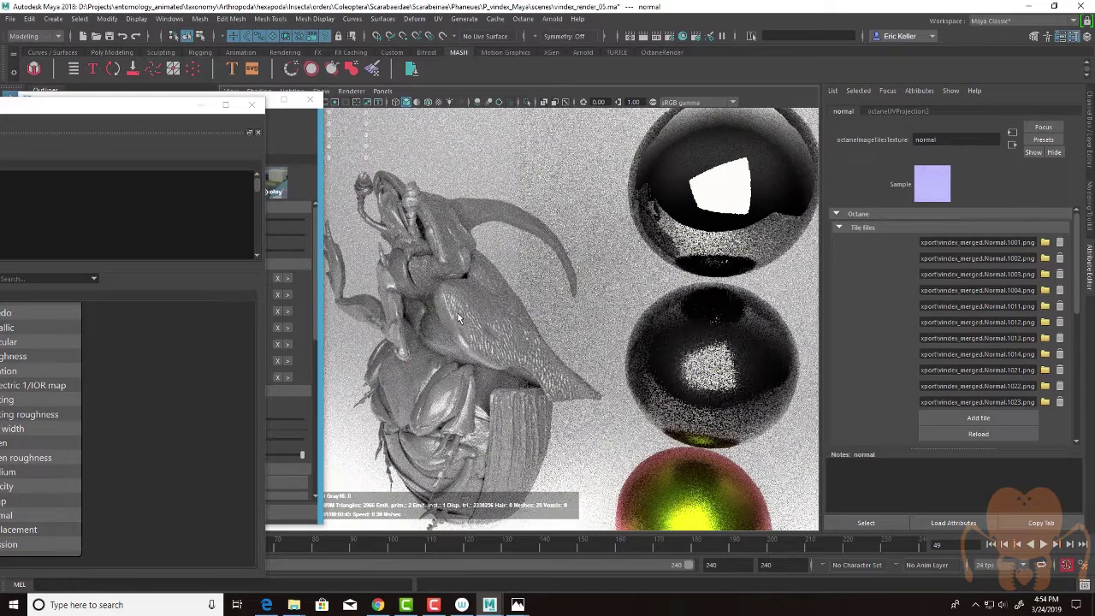
alt+drag(459, 318, 236, 193)
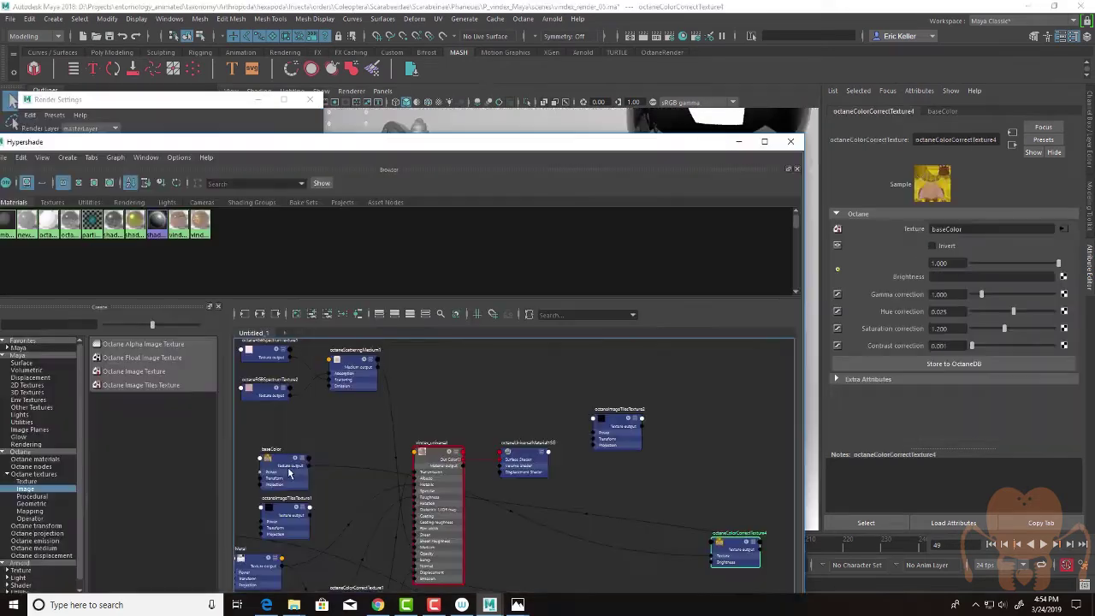
Step: Move the baseColor texture beside octaneColorCorrectTexture4 and line both nodes up near newUniversalMat
drag(288, 473, 669, 560)
alt+middle_drag(526, 482, 253, 360)
alt+right_drag(442, 445, 557, 510)
alt+middle_drag(557, 511, 557, 535)
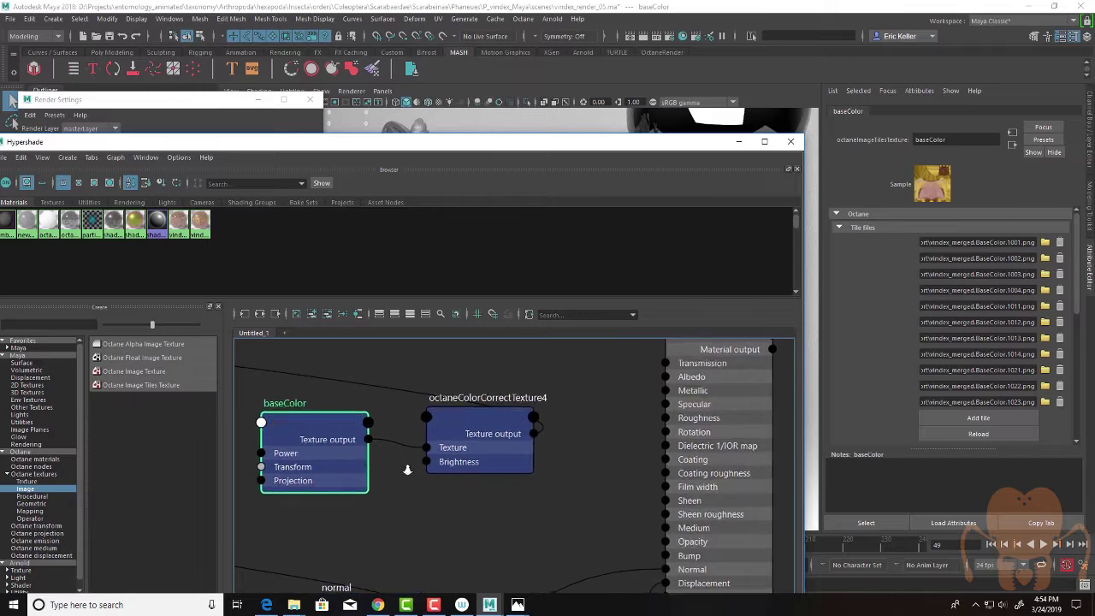
scroll(373, 458, up, 1)
drag(288, 416, 321, 404)
drag(531, 425, 565, 435)
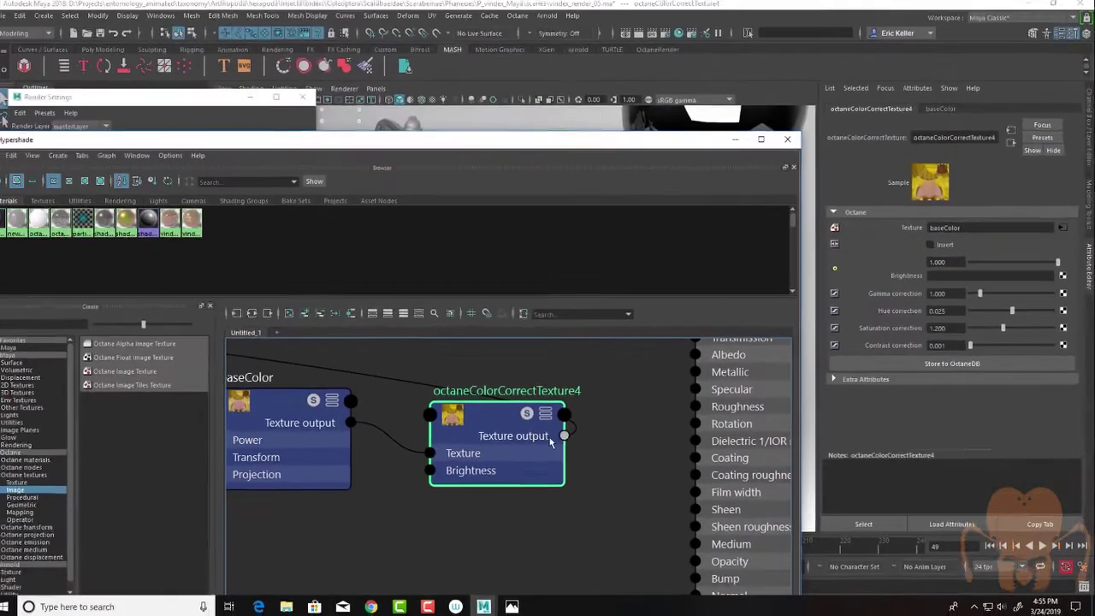
Step: Connect octaneColorCorrectTexture4's output to newUniversalMat's Albedo and move the Hypershade off the render
alt+middle_drag(572, 449, 521, 487)
drag(518, 472, 648, 391)
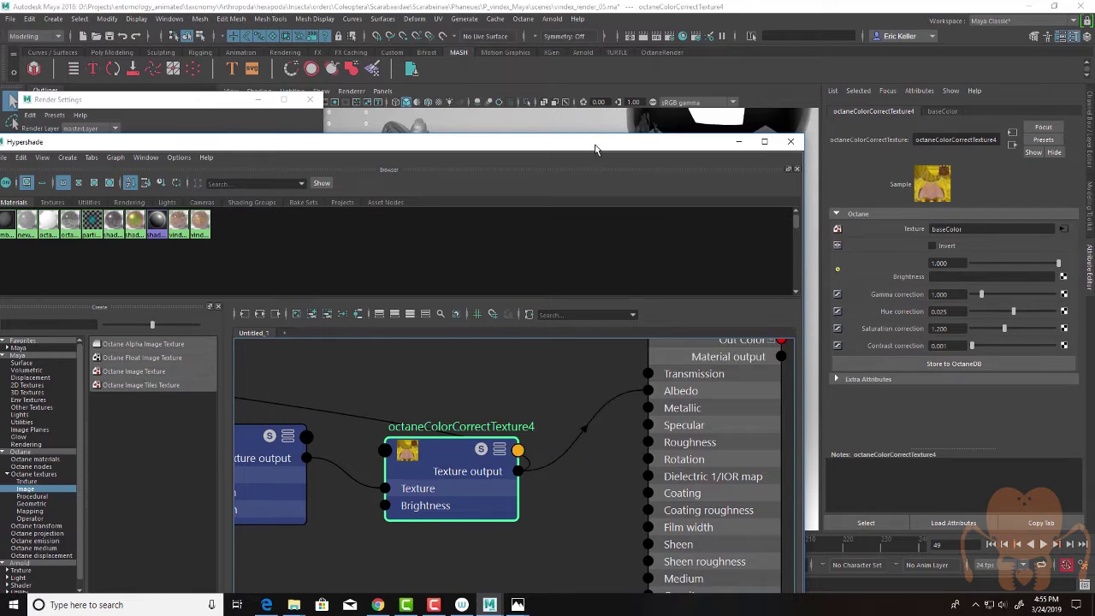
drag(597, 149, 94, 138)
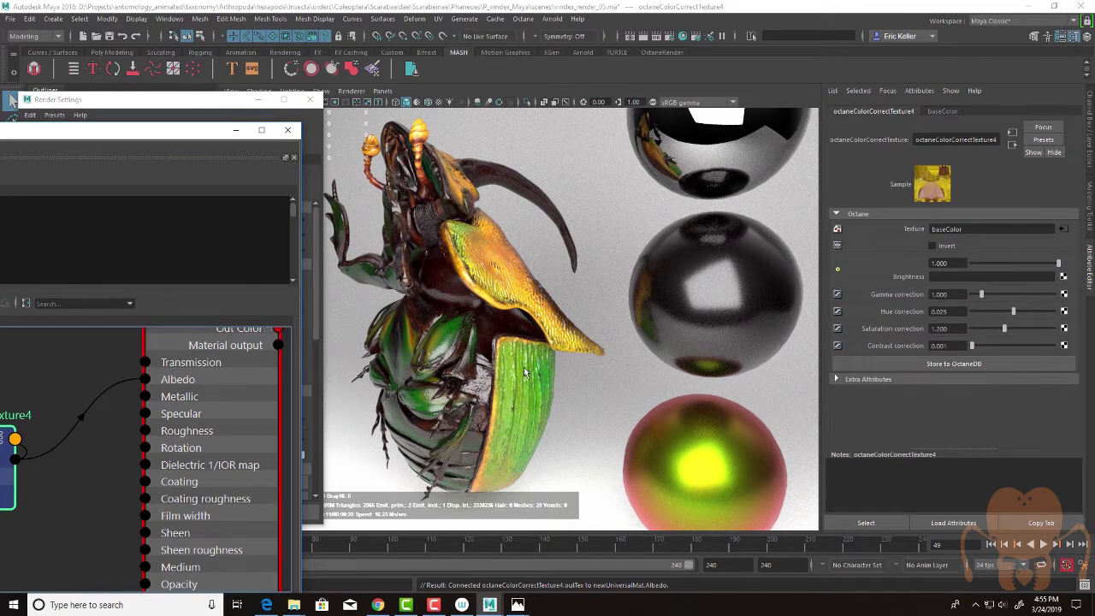
Step: Bring the Hypershade back and shift octaneColorCorrectTexture4 and baseColor upward to tidy the new network
drag(136, 134, 518, 126)
scroll(394, 432, down, 4)
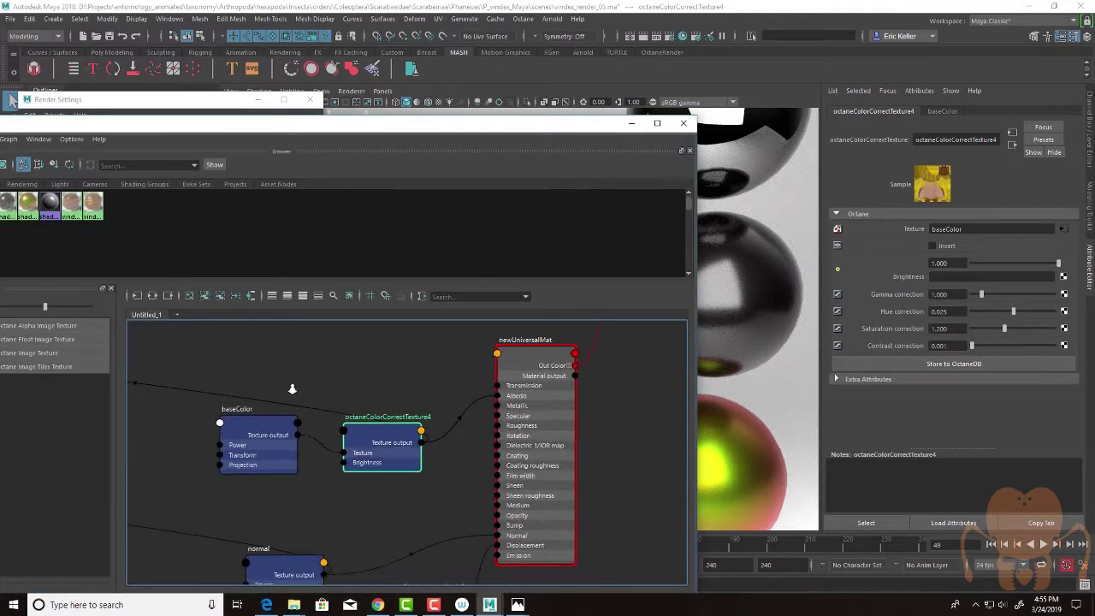
drag(393, 432, 384, 391)
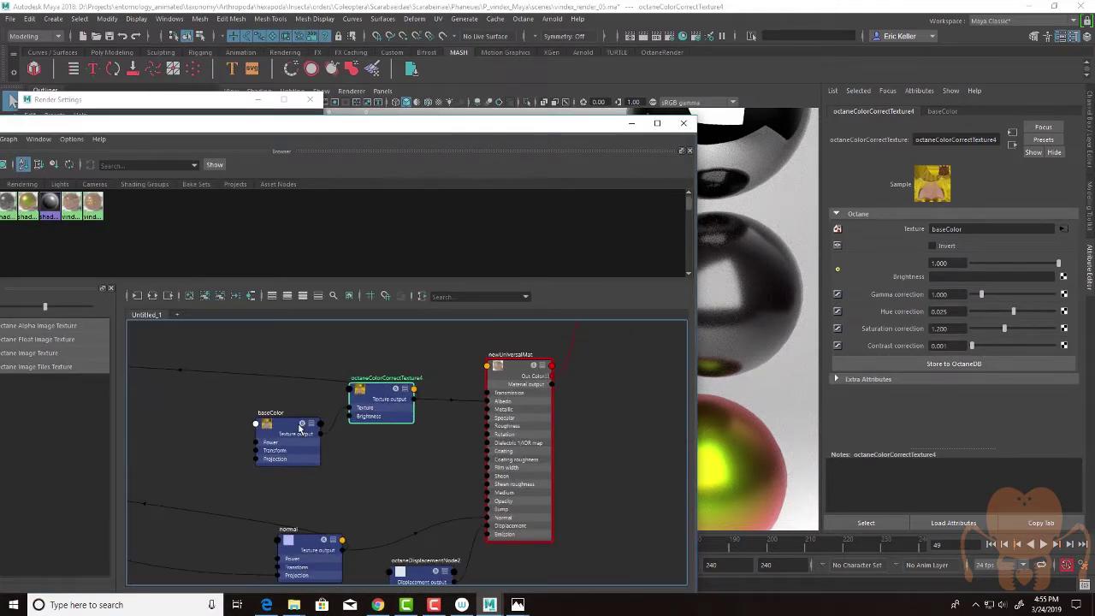
drag(297, 424, 303, 392)
alt+middle_drag(449, 454, 514, 454)
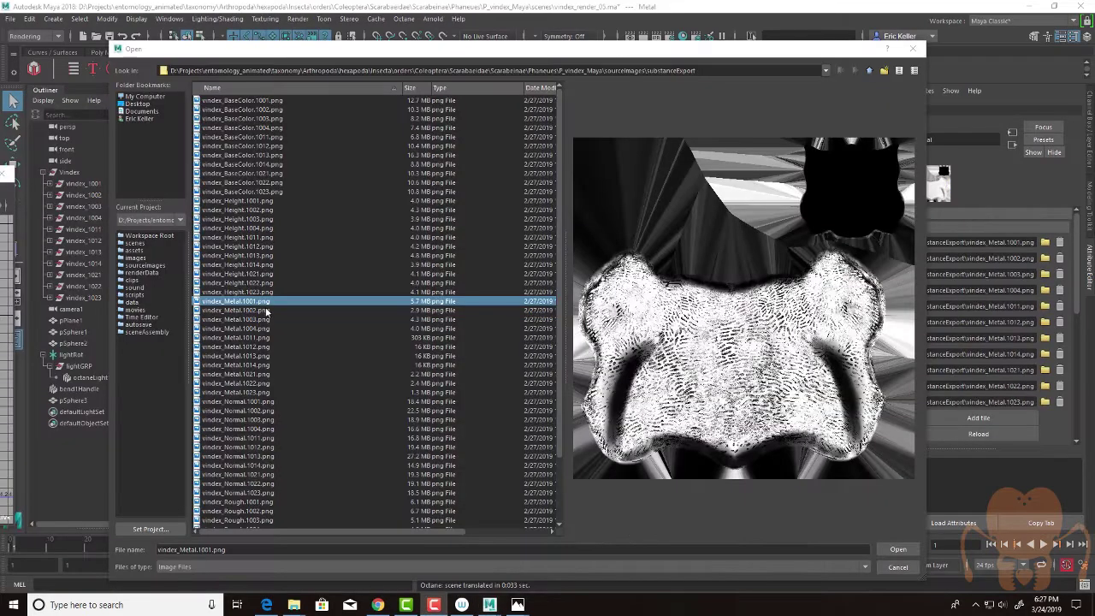
Step: Preview the vindex_Metal tile images from 1002 through 1023 in the substanceExport folder
click(266, 310)
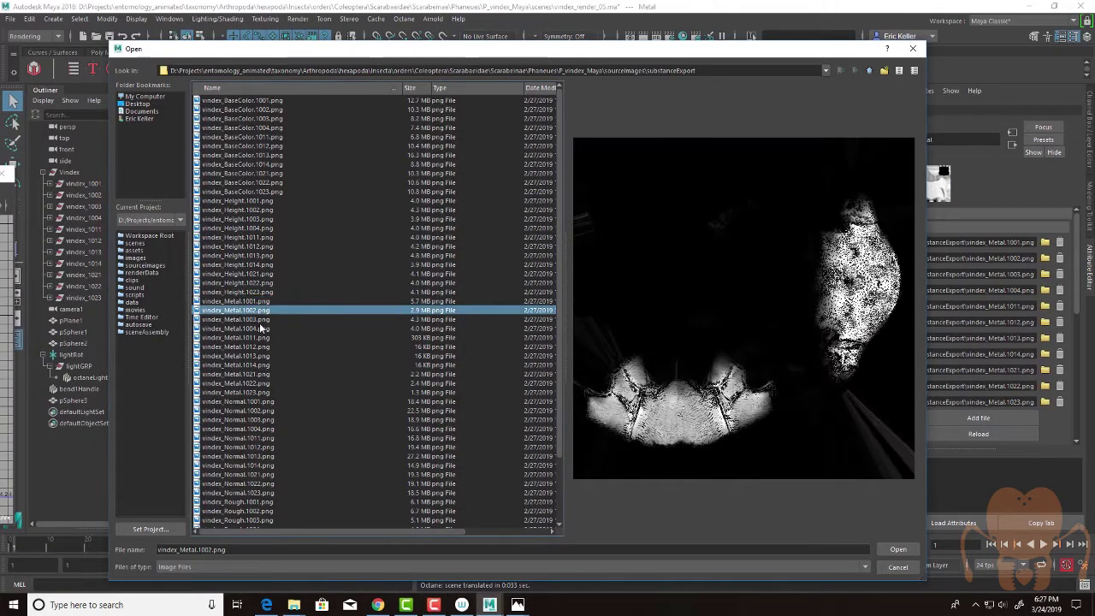
click(262, 320)
click(263, 331)
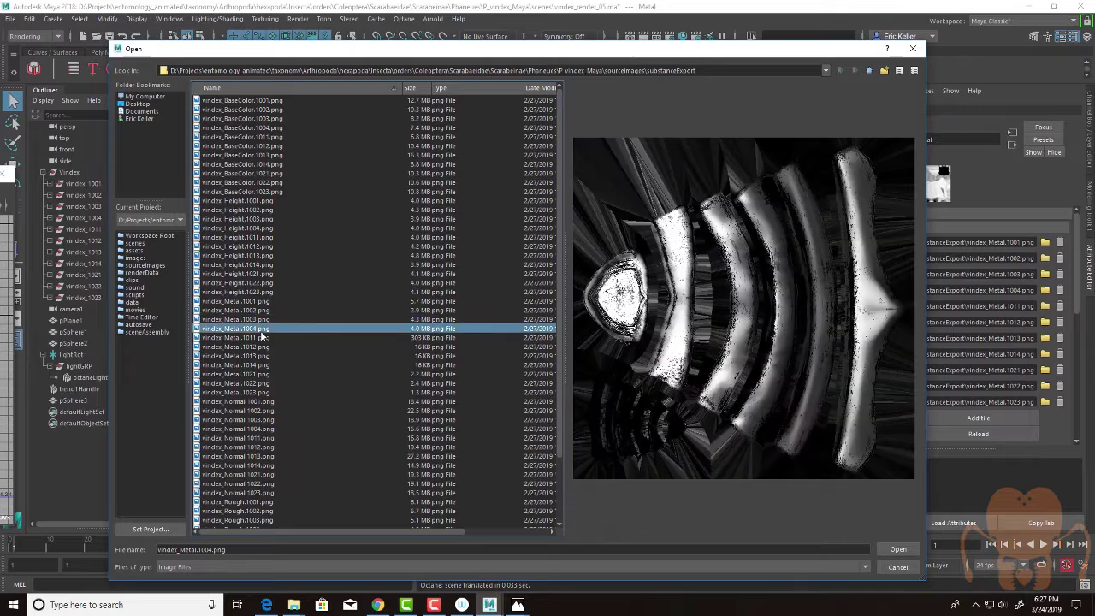
click(263, 338)
click(264, 348)
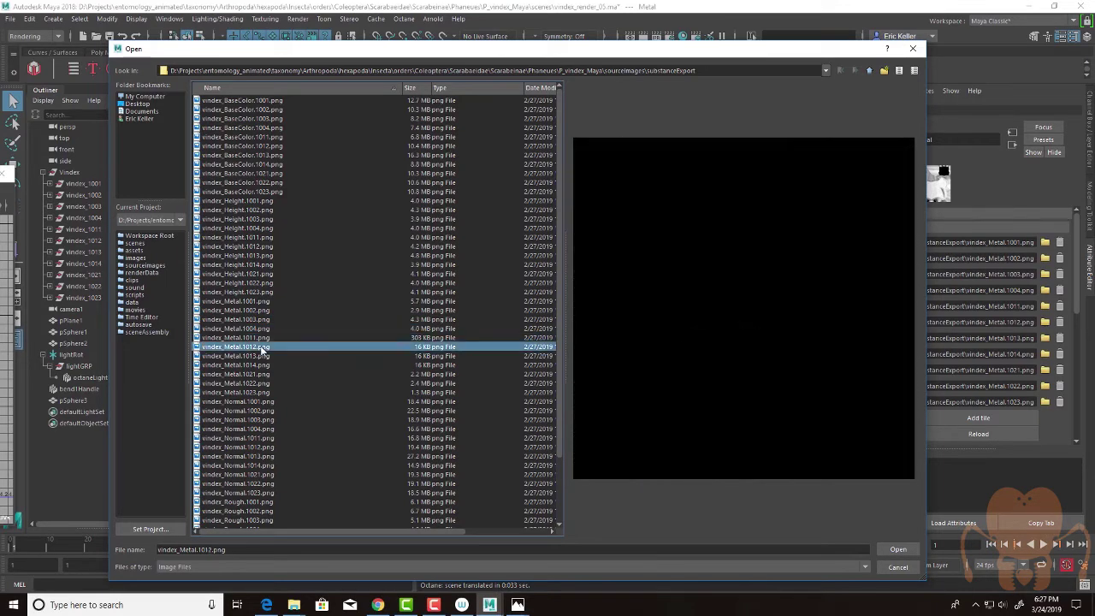
click(266, 356)
click(270, 393)
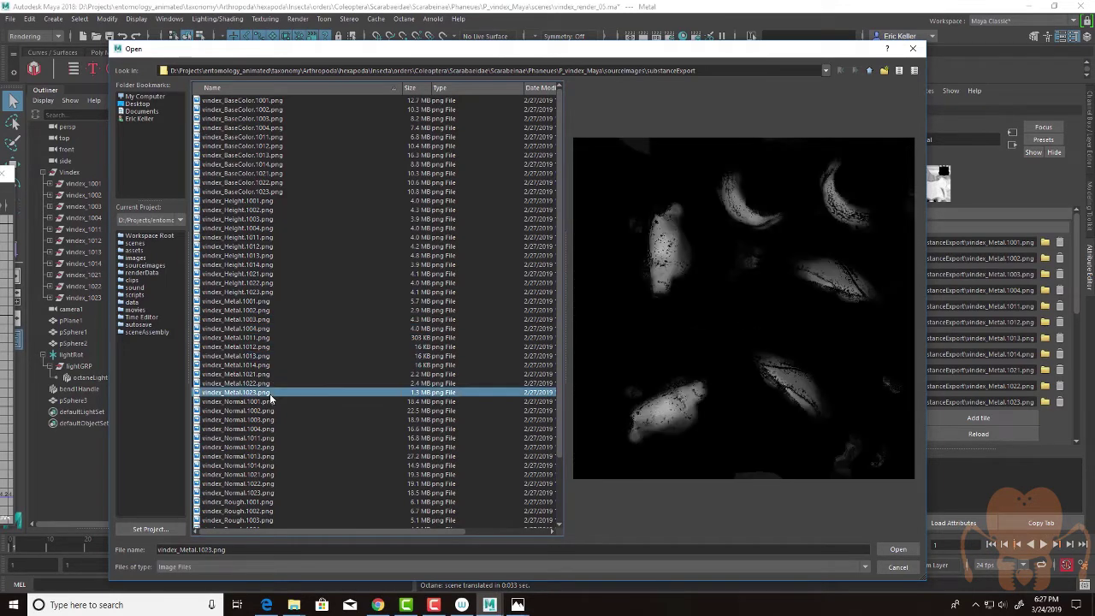
click(266, 384)
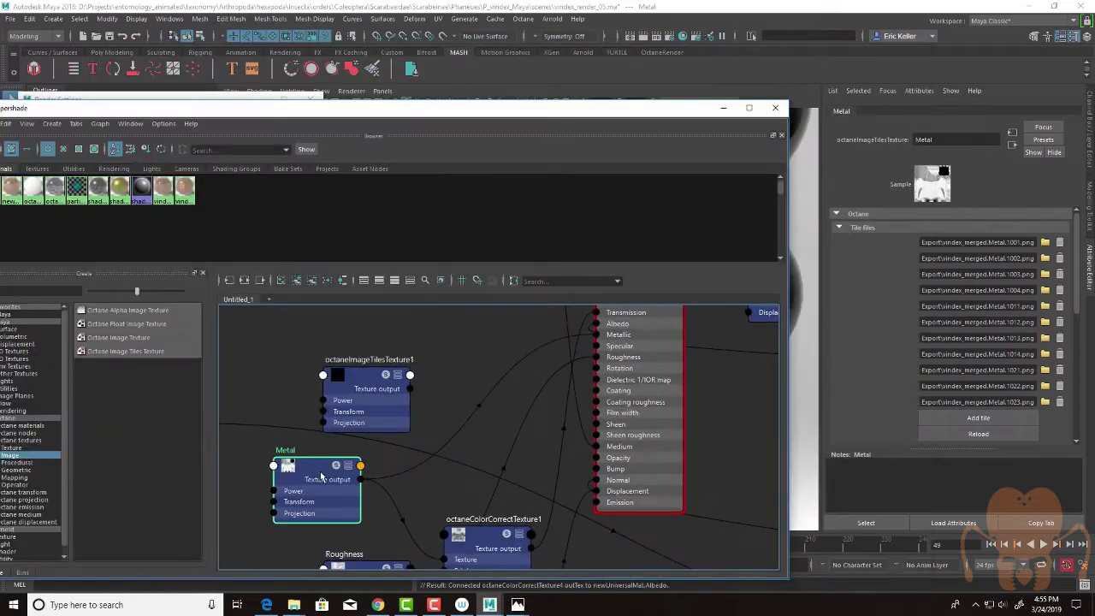
Step: Move the Hypershade off the render, place the Metal texture near newUniversalMat and connect its output to the Metallic input
key(f)
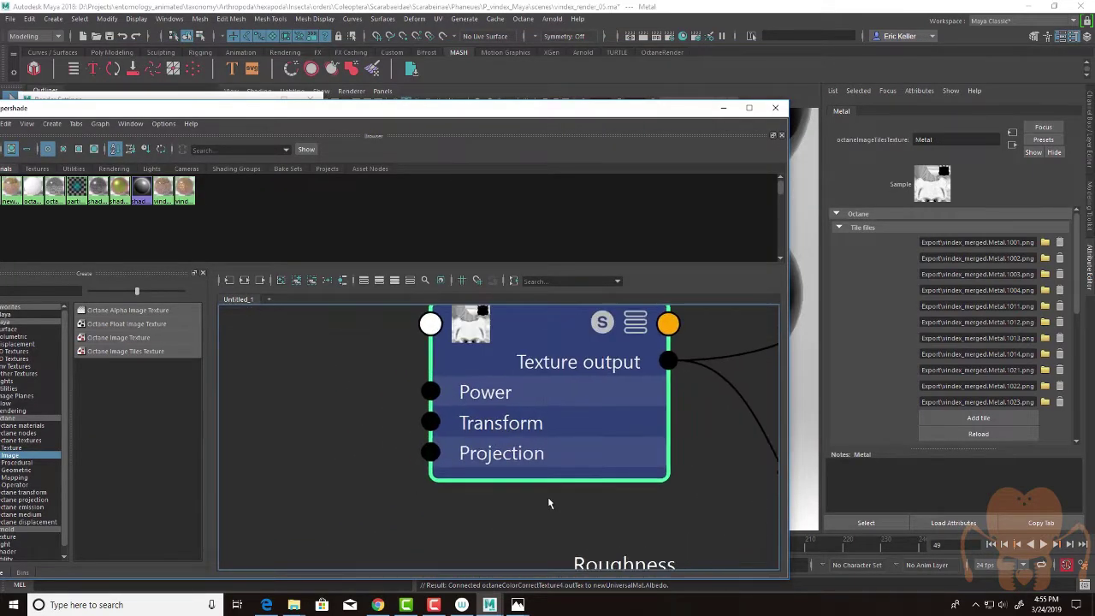
key(a)
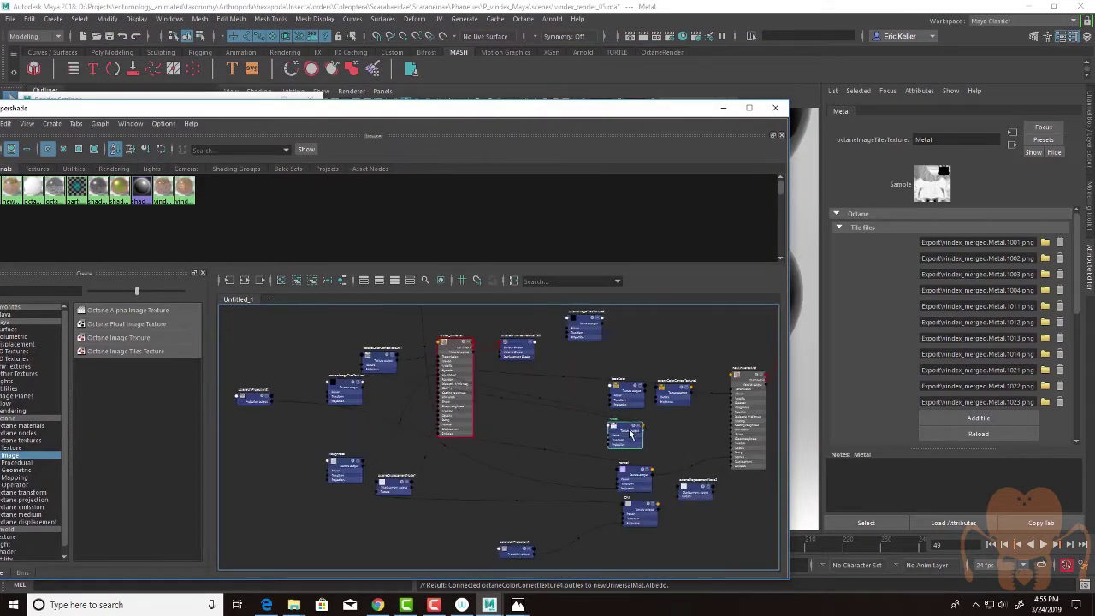
alt+middle_drag(671, 438, 366, 421)
alt+right_drag(370, 436, 450, 453)
drag(569, 111, 246, 100)
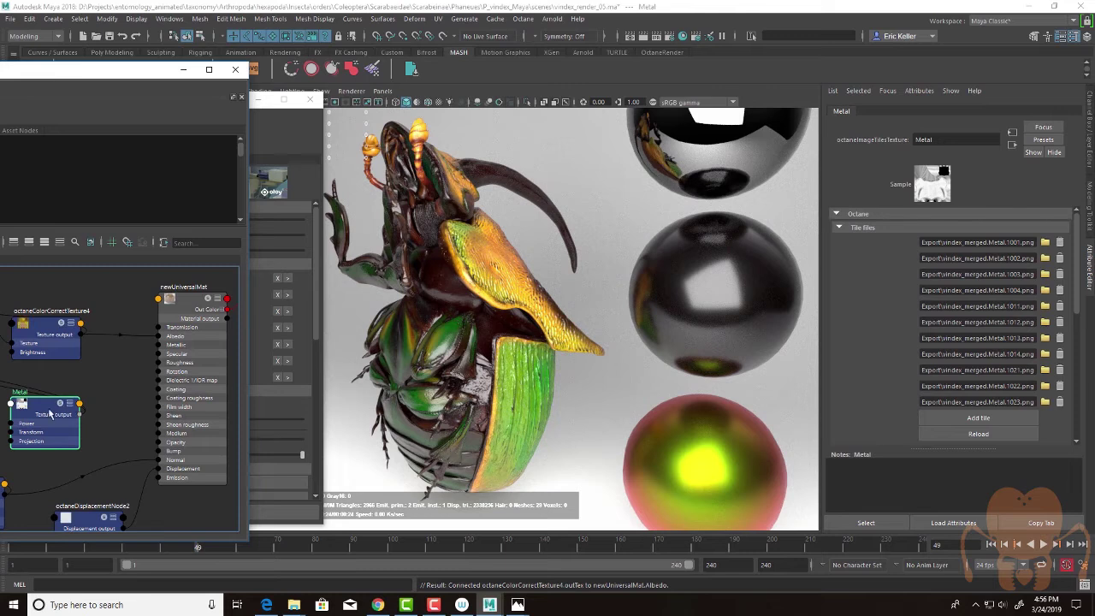
drag(49, 411, 74, 391)
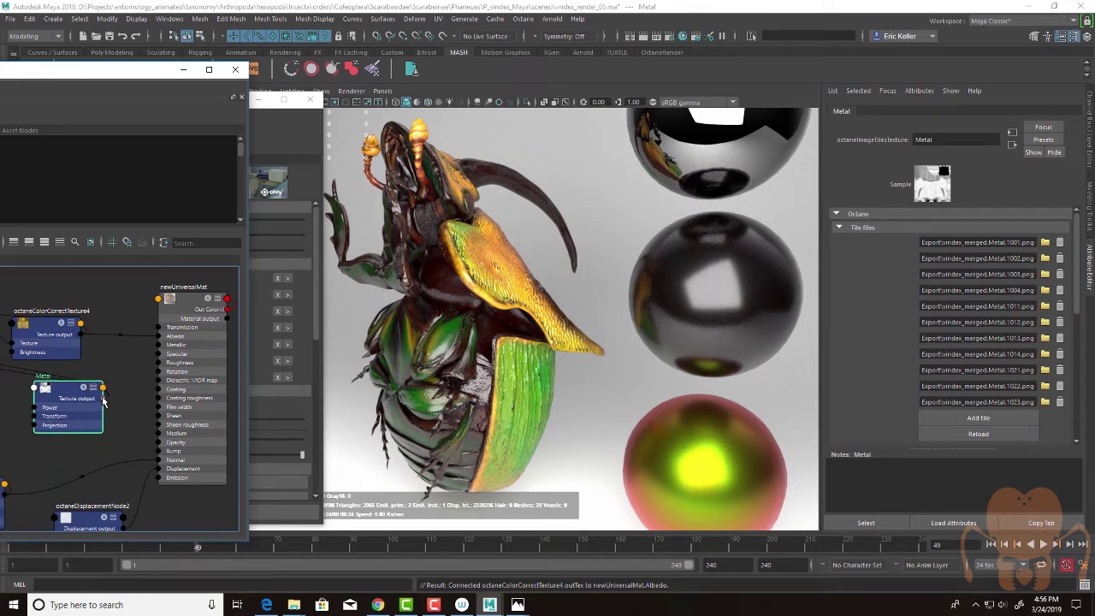
drag(103, 392, 160, 346)
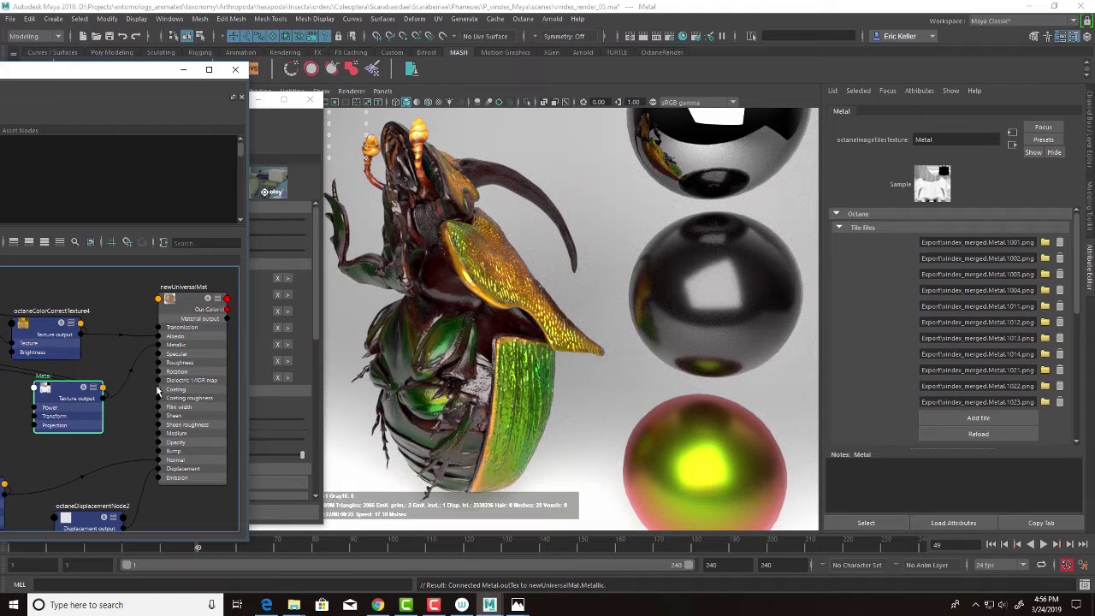
Step: Select newUniversalMat and bring its Dielectric IOR and Metallic IOR attributes into view
click(195, 293)
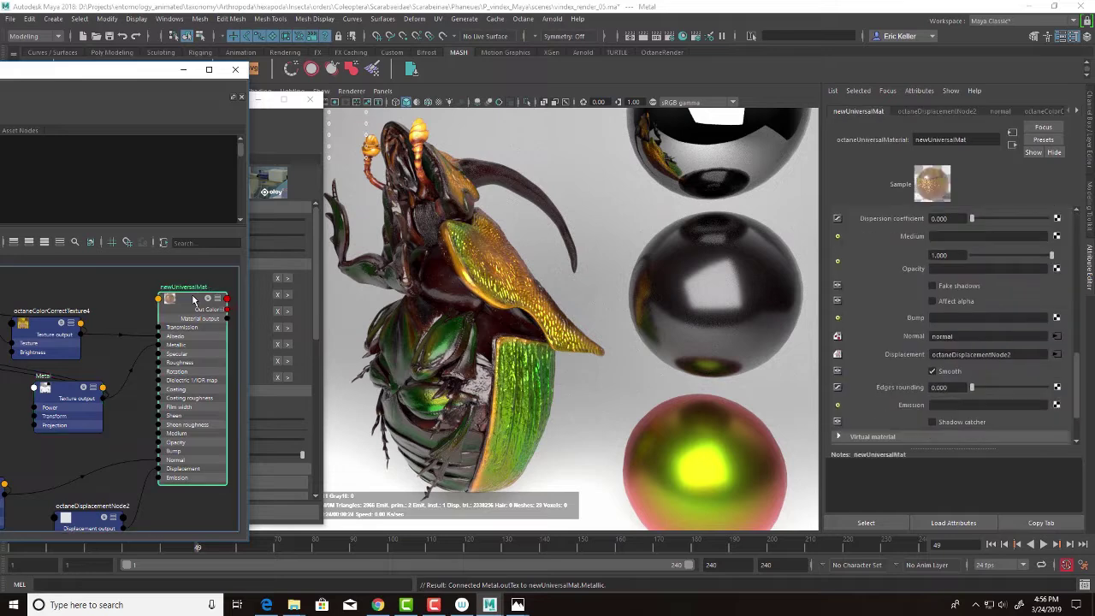
drag(1078, 389, 1074, 227)
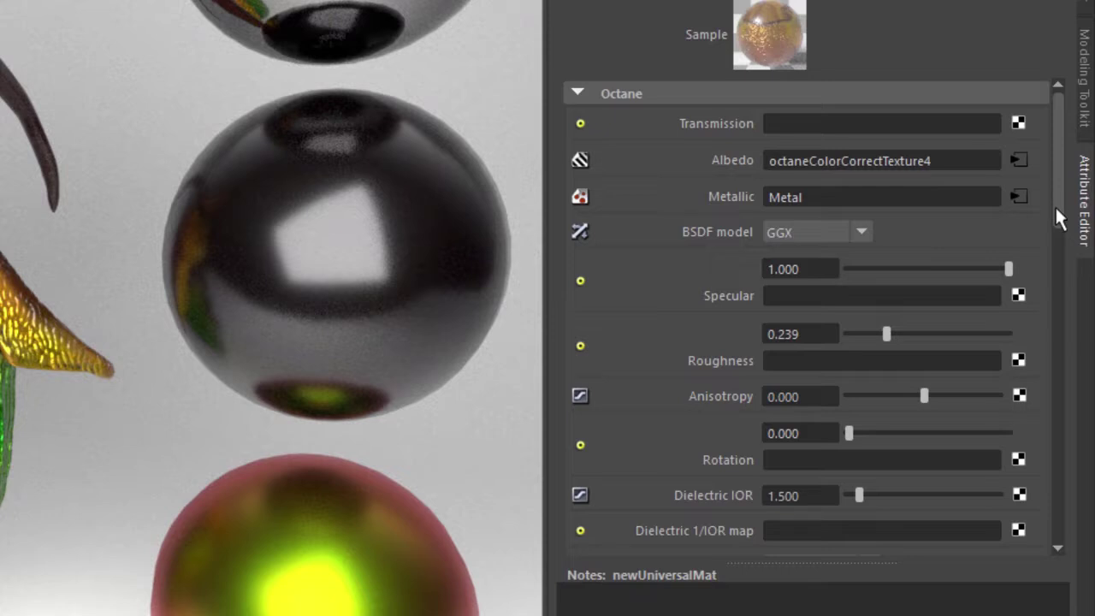
scroll(1058, 215, down, 3)
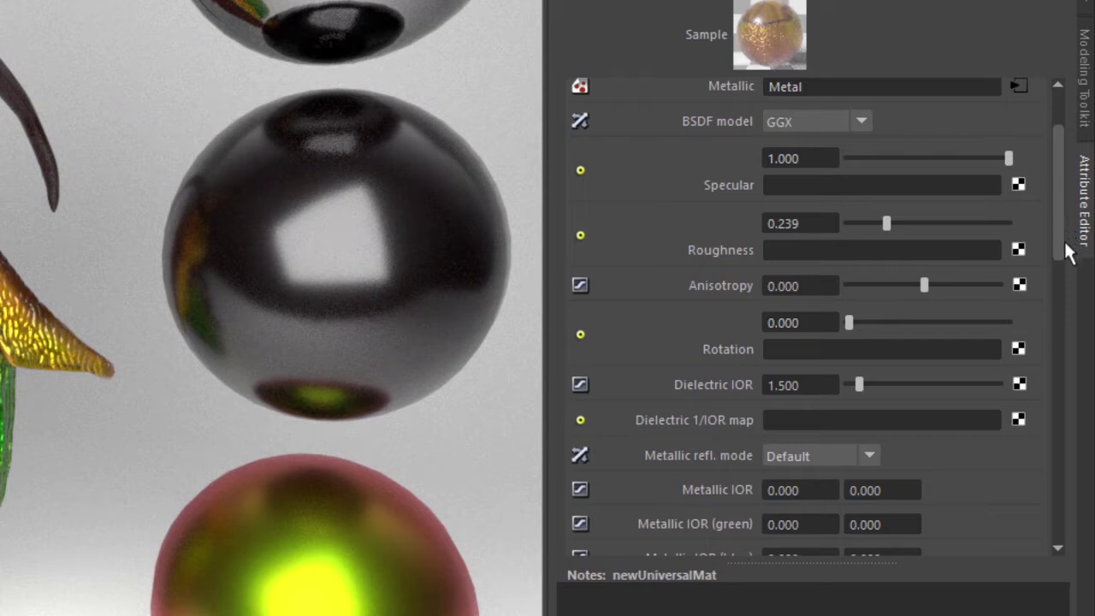
scroll(1059, 253, down, 2)
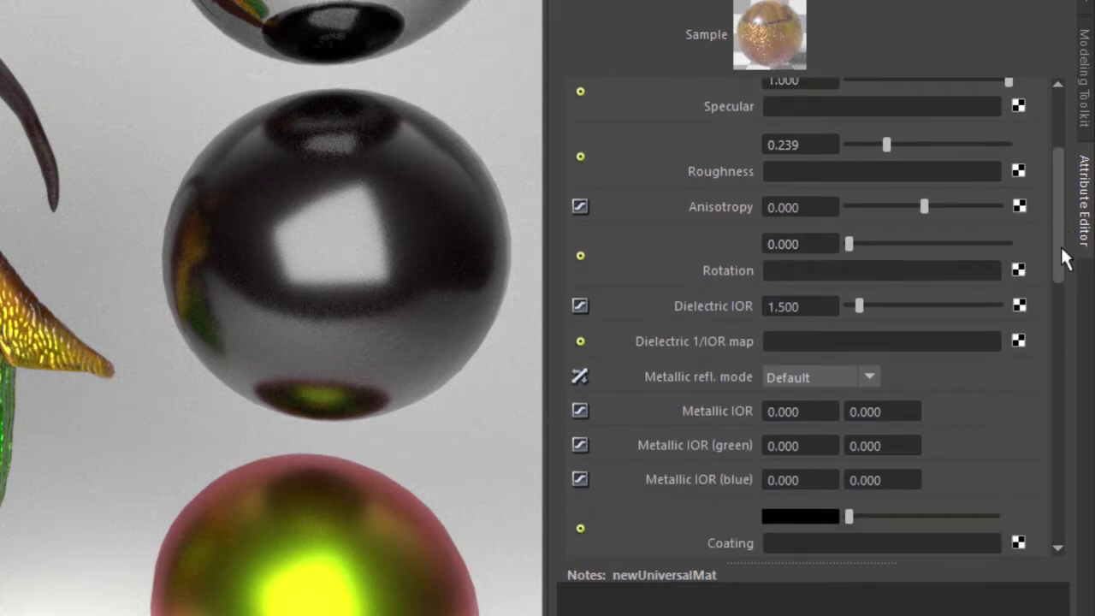
drag(1059, 250, 1046, 300)
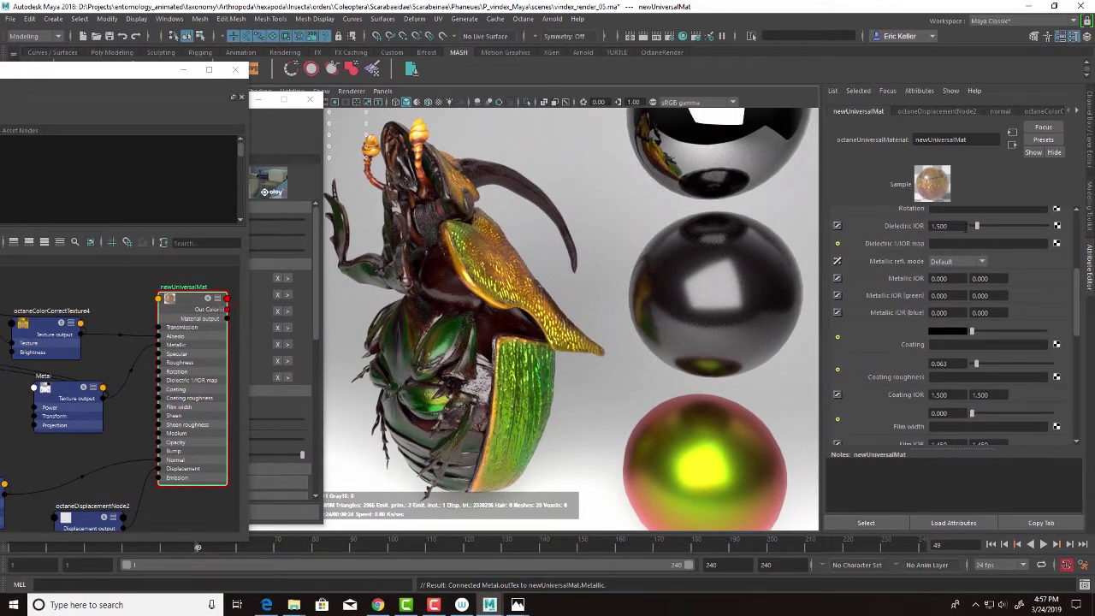
Step: Try Dielectric IOR values of about 4.338, 1.1 and 1.35 on newUniversalMat, and return it to 1.5
click(1018, 225)
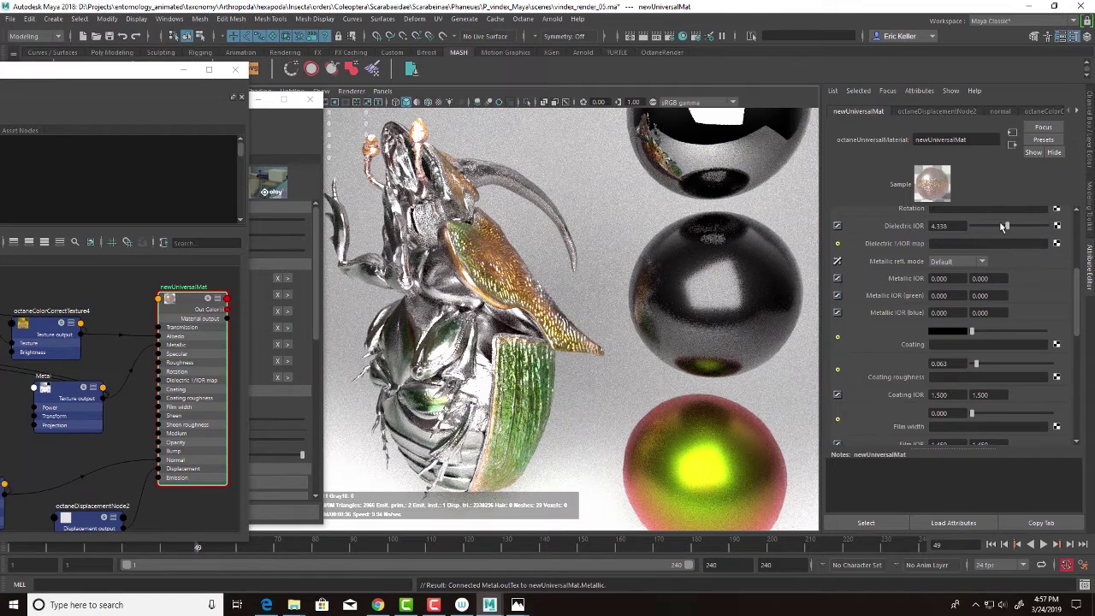
drag(998, 224, 896, 227)
text(1.1)
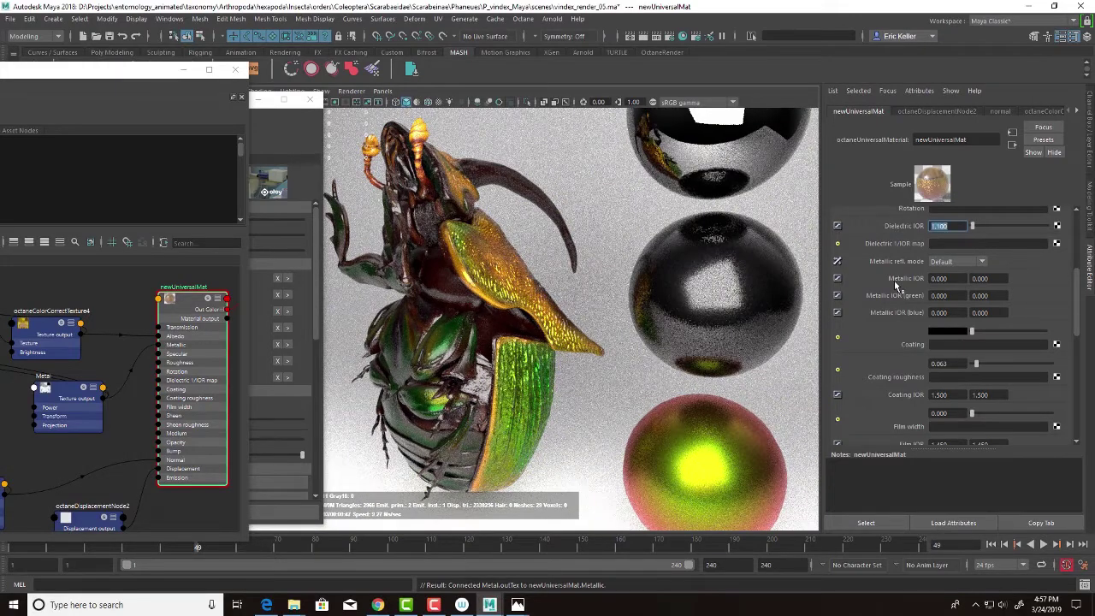
key(Return)
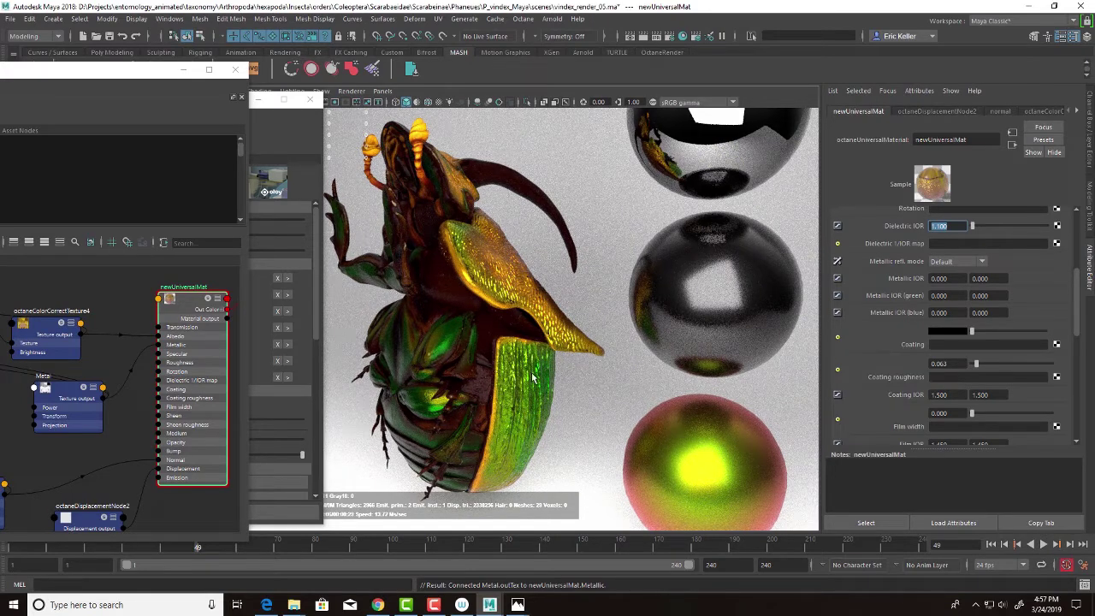
scroll(971, 176, up, 2)
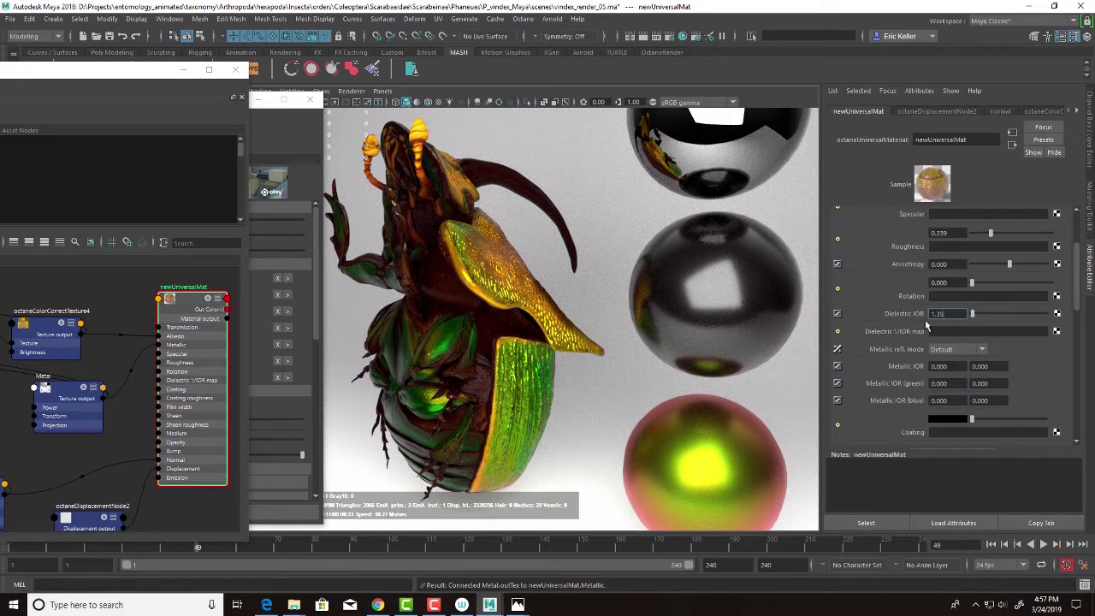
key(Return)
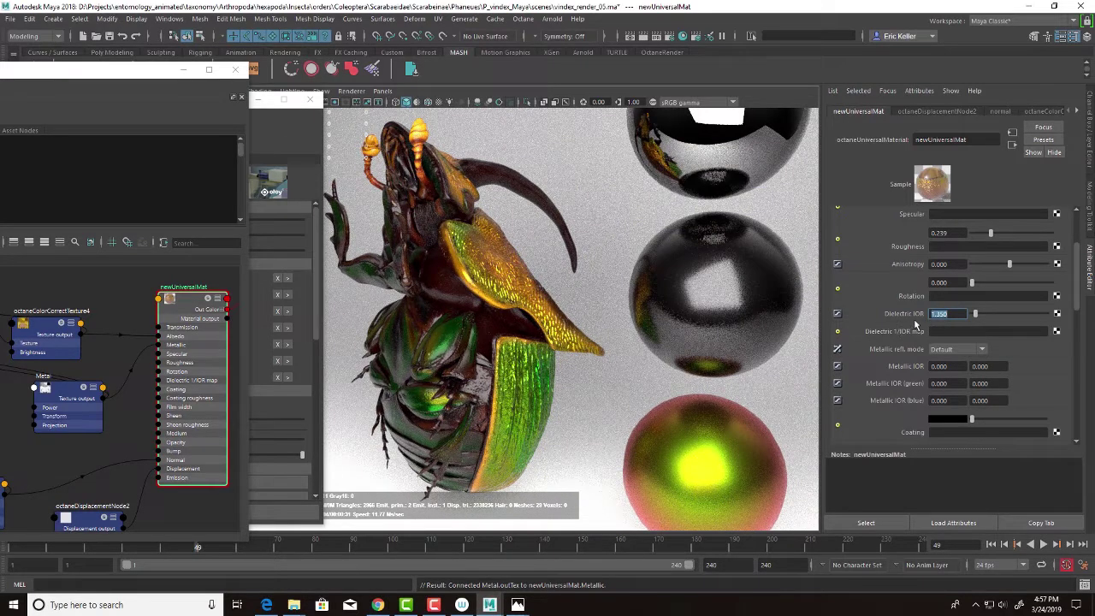
drag(938, 314, 960, 314)
key(Return)
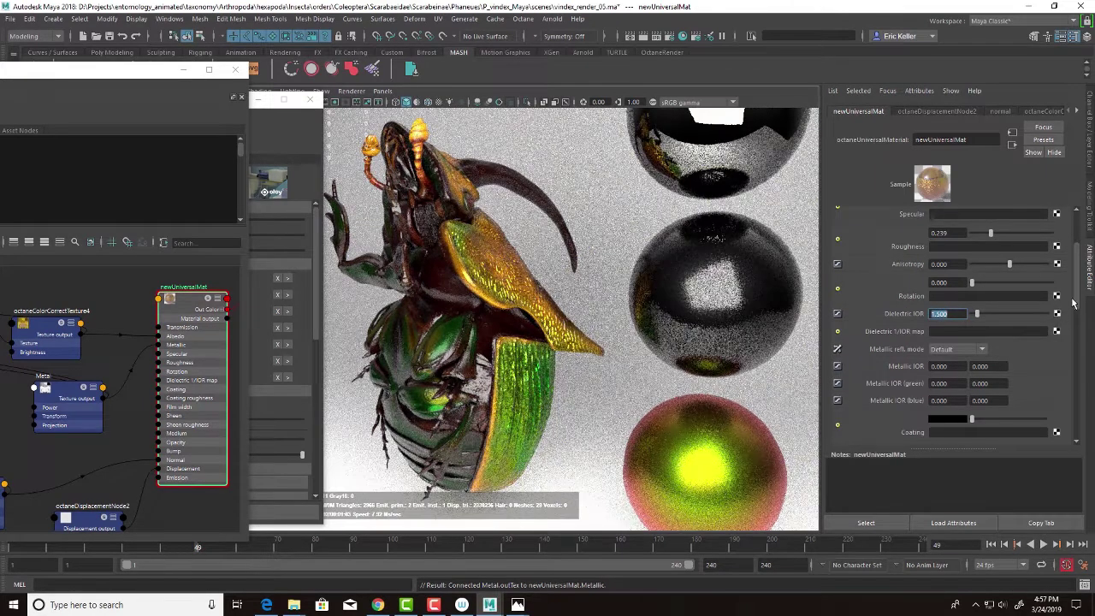
Step: Shift the Hypershade further off the render and set newUniversalMat's Metallic refl. mode to IOR + color
scroll(1074, 301, down, 1)
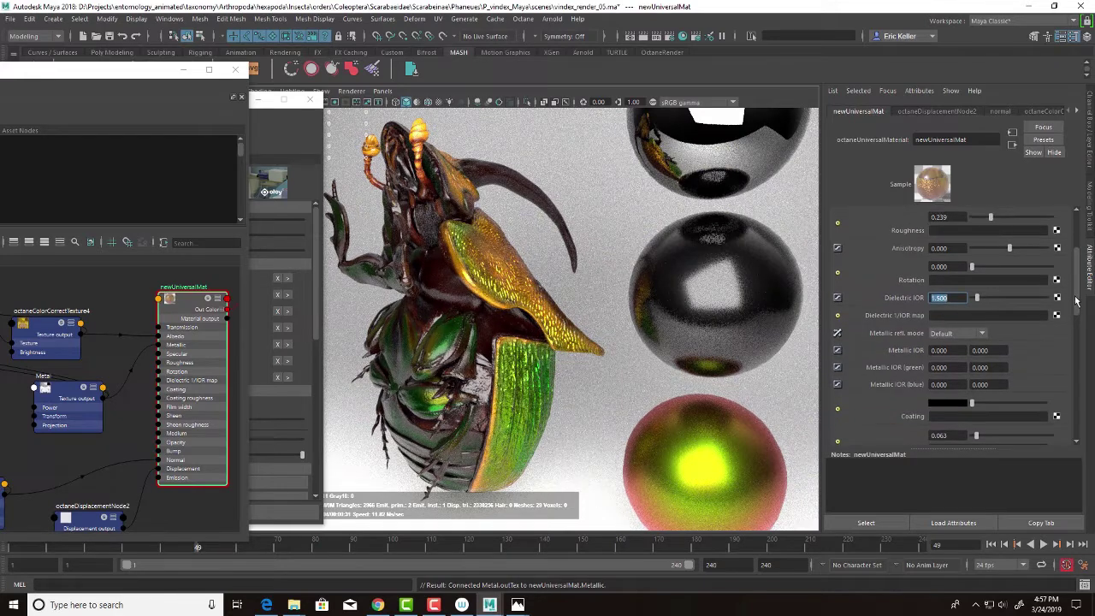
drag(1077, 301, 1077, 298)
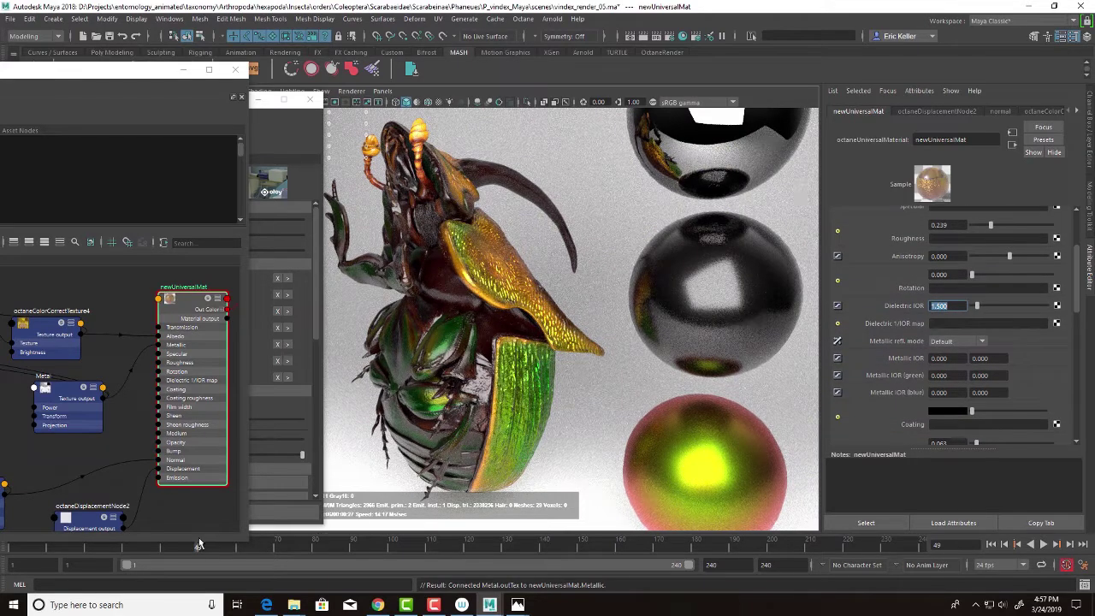
drag(43, 68, 31, 65)
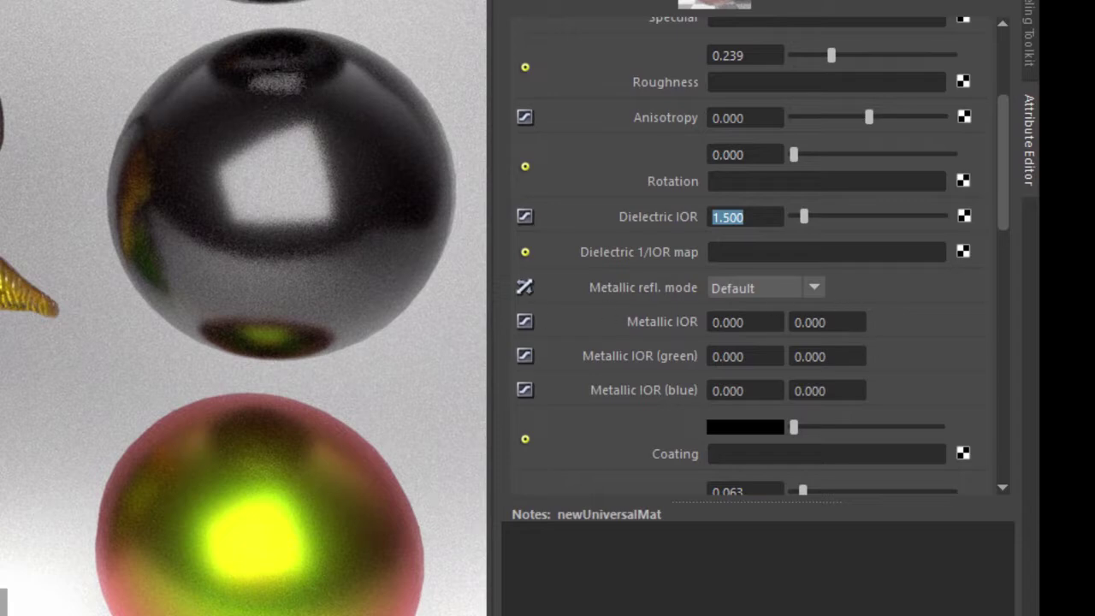
click(753, 291)
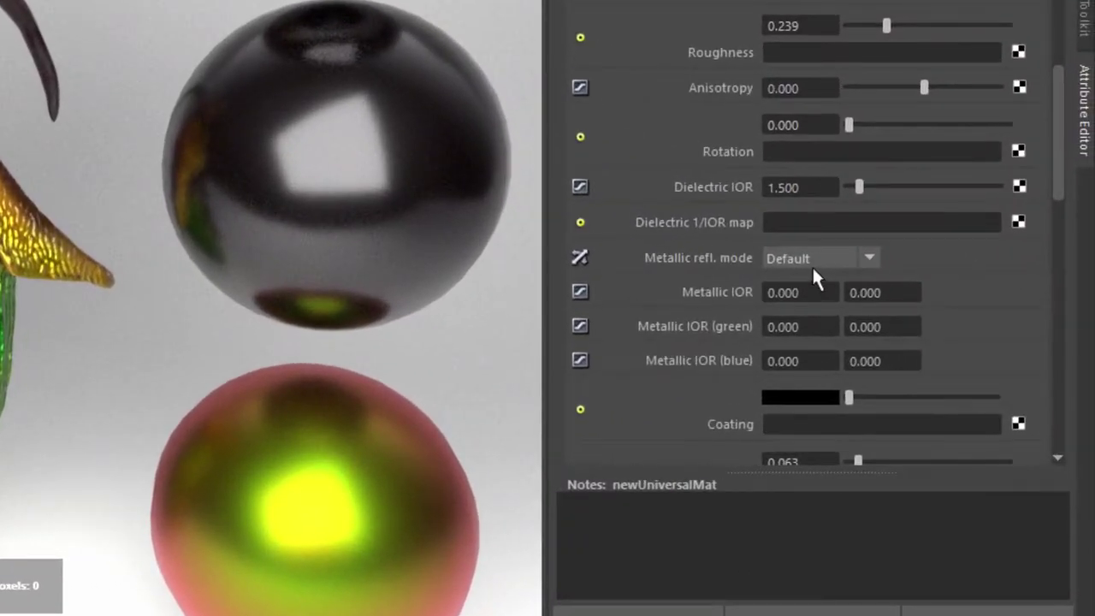
click(821, 259)
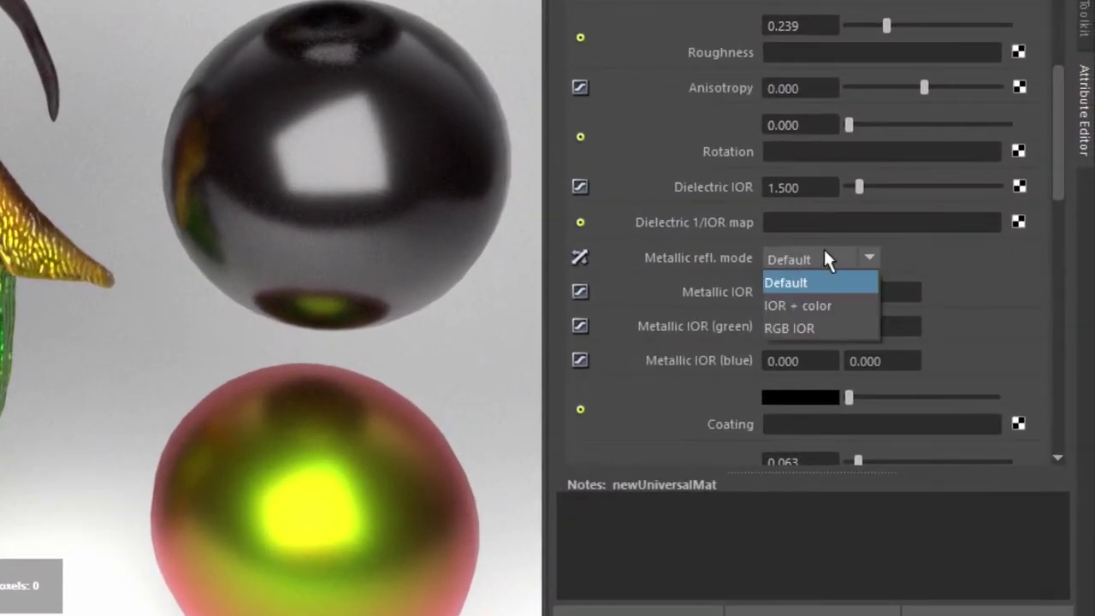
click(805, 305)
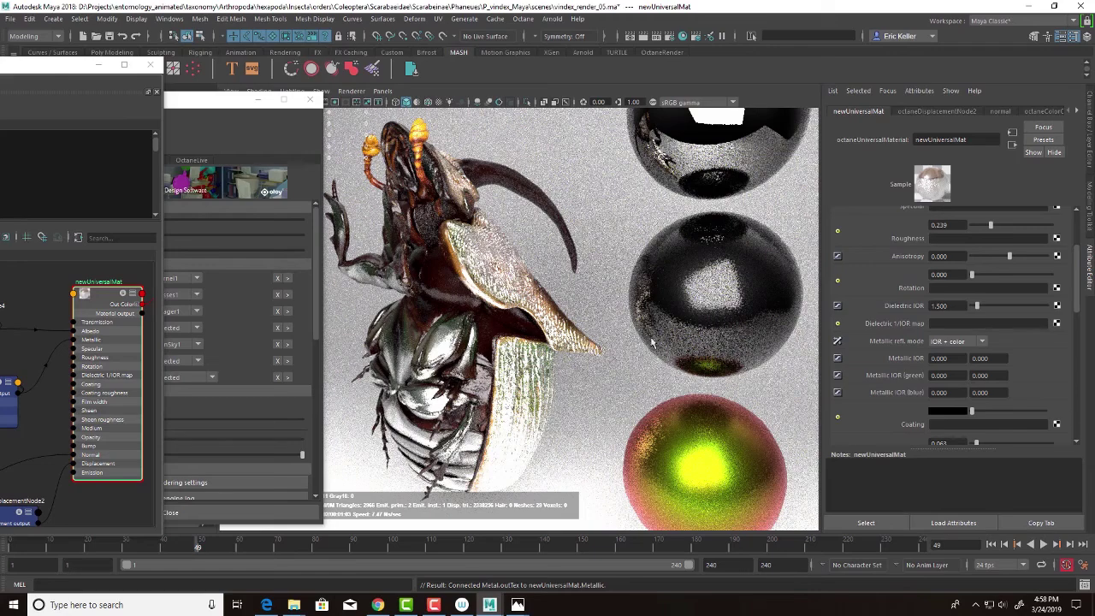
Step: Set newUniversalMat's Metallic IOR to 1.8 in the first value and 0.5 in the second
click(939, 358)
text(1.)
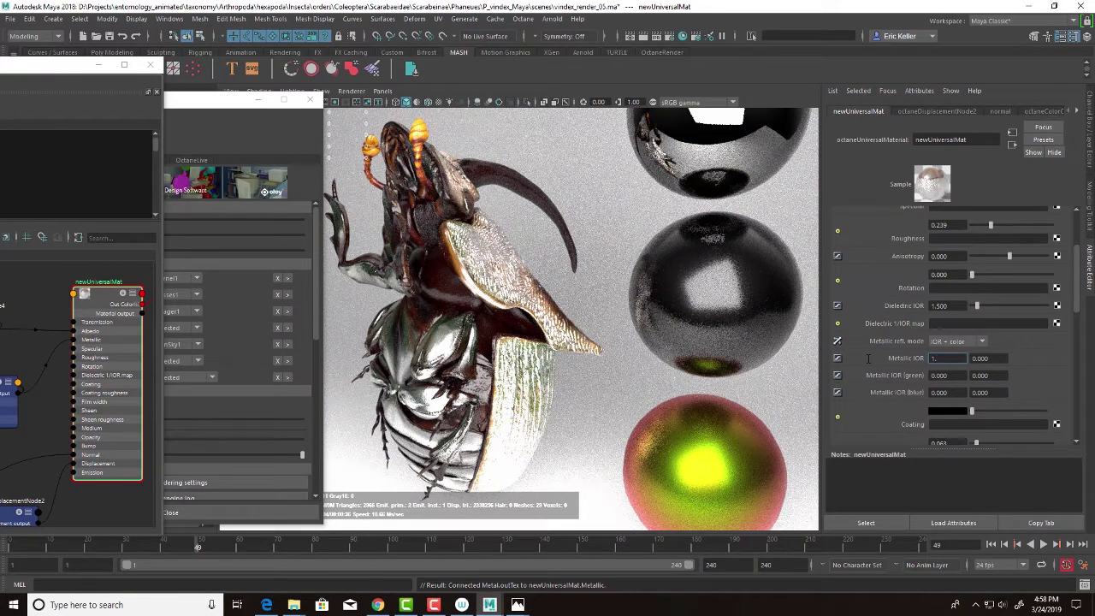
text(8)
key(Return)
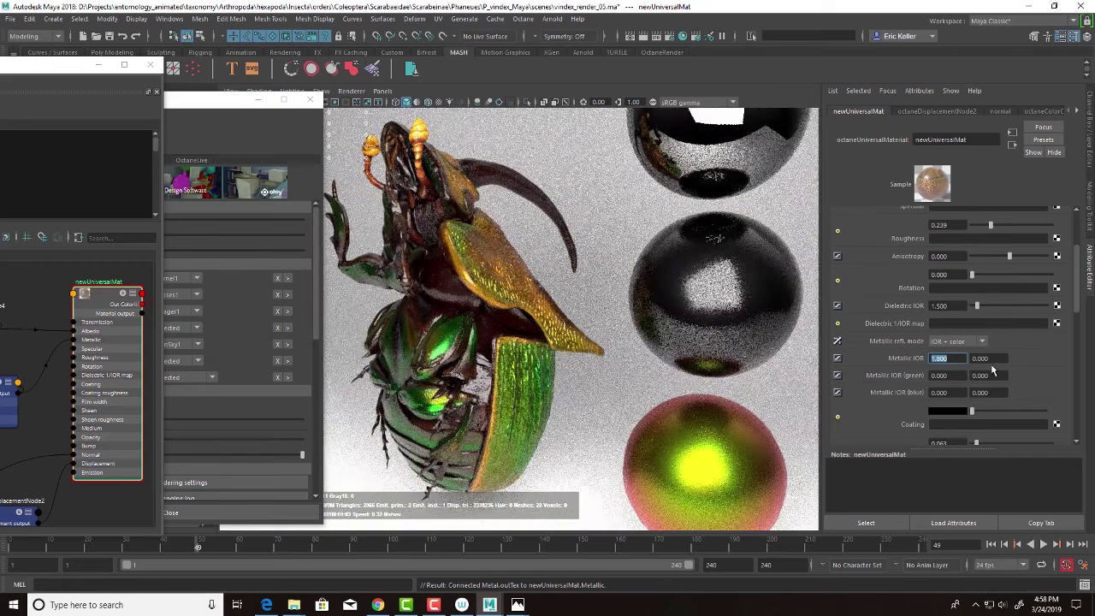
click(989, 358)
text(2)
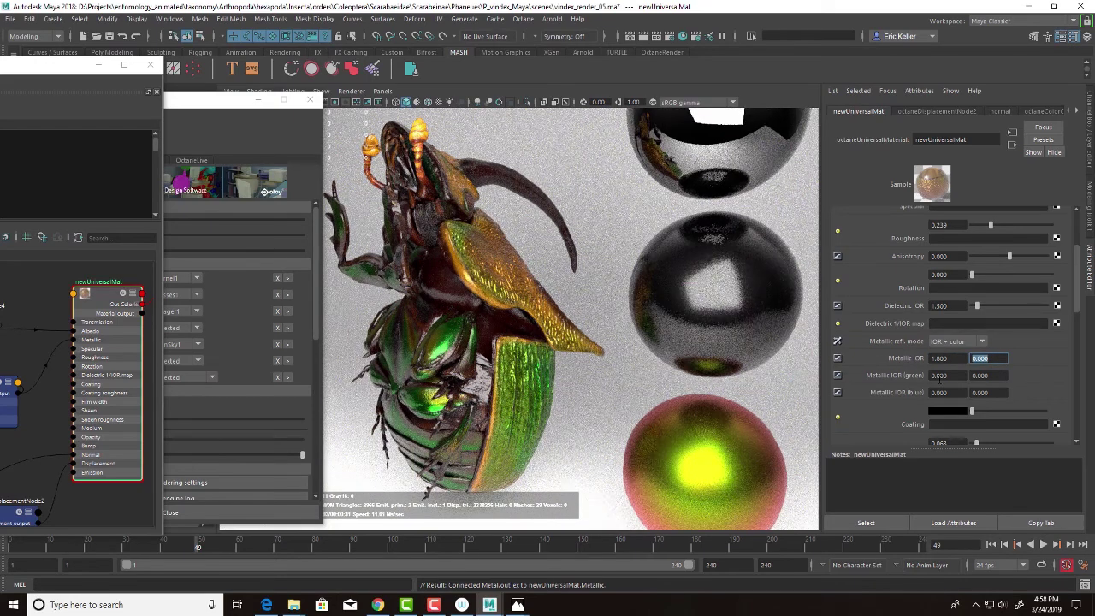
text(5)
key(Return)
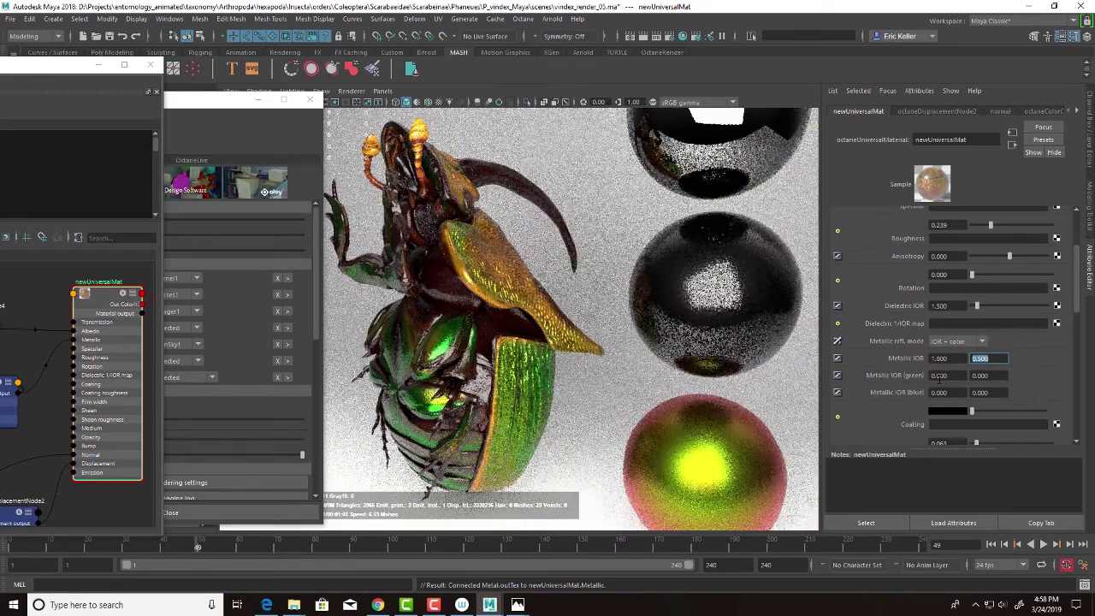
Step: Try 1 and 10 as the second Metallic IOR value, and return it to 0.5
text(1)
key(Return)
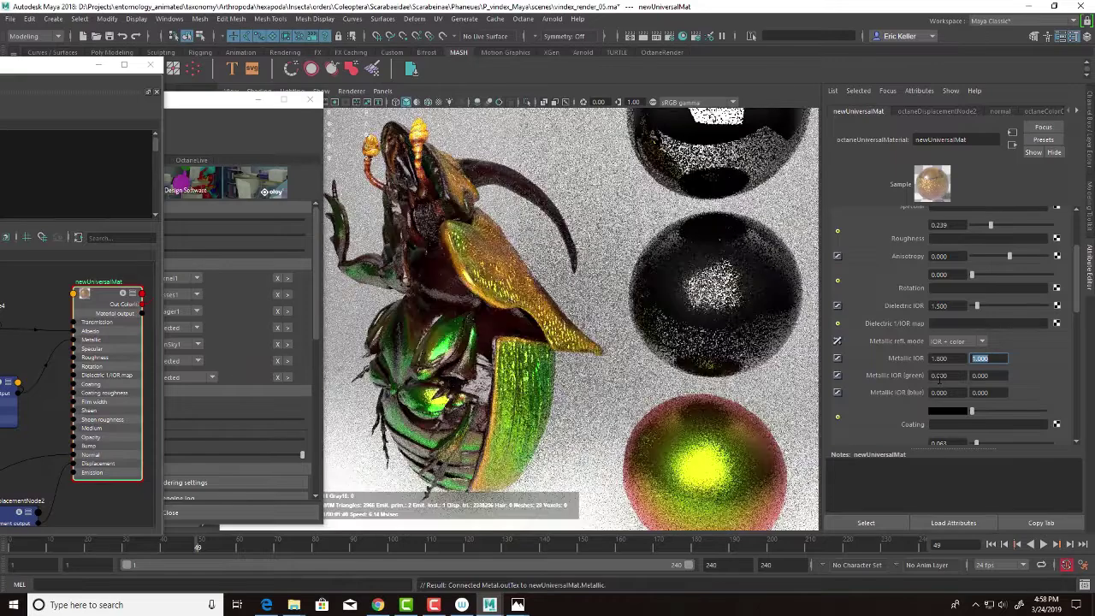
text(10)
key(Return)
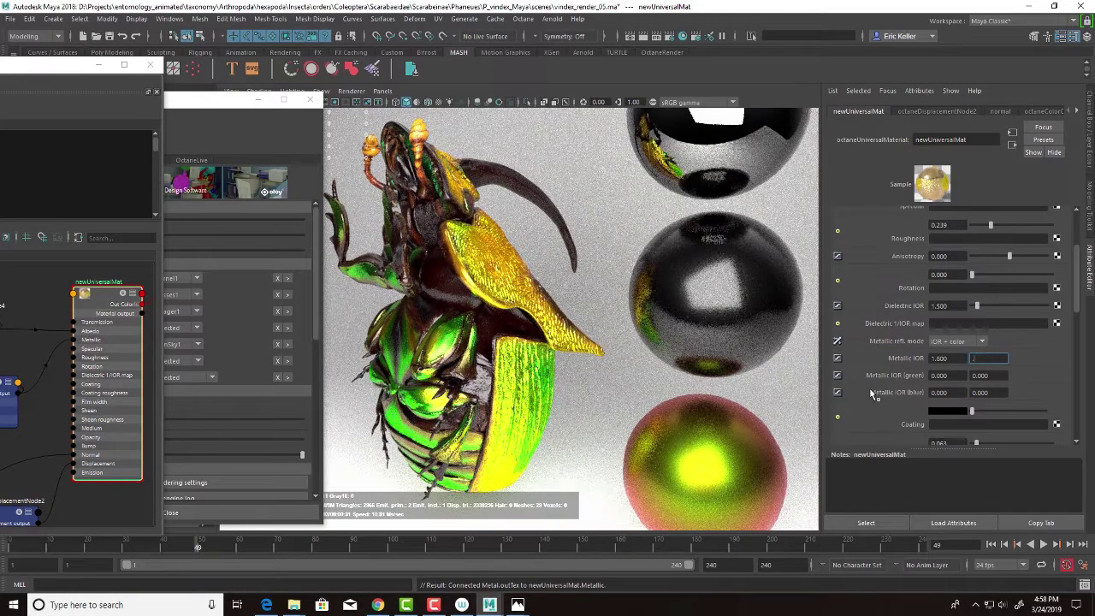
text(0.5)
key(Return)
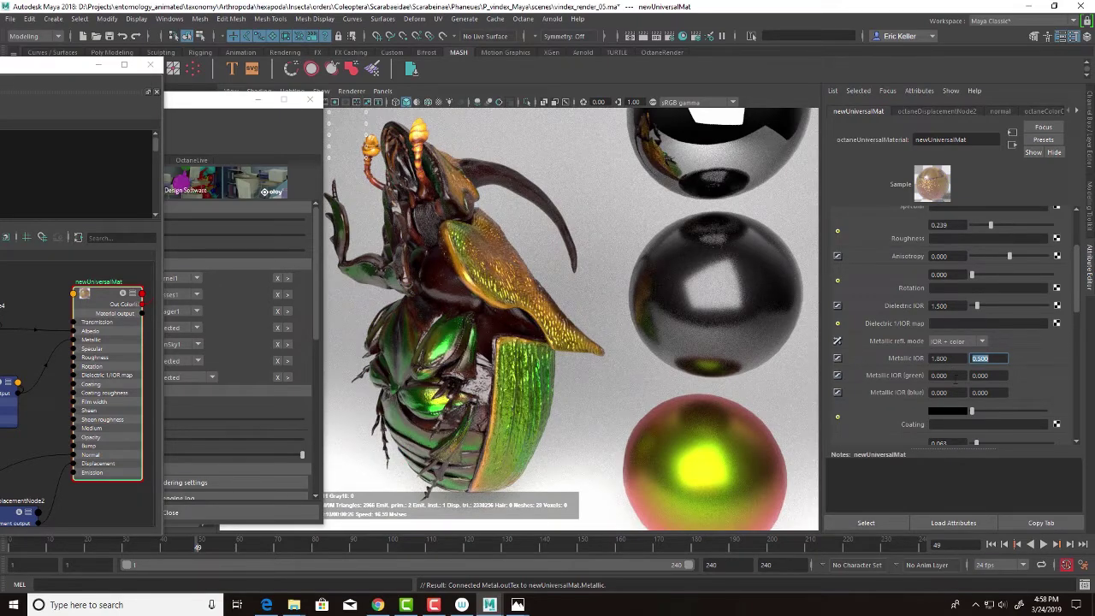
Step: Check the available Metallic refl. modes and the green and blue Metallic IOR values on newUniversalMat
click(950, 343)
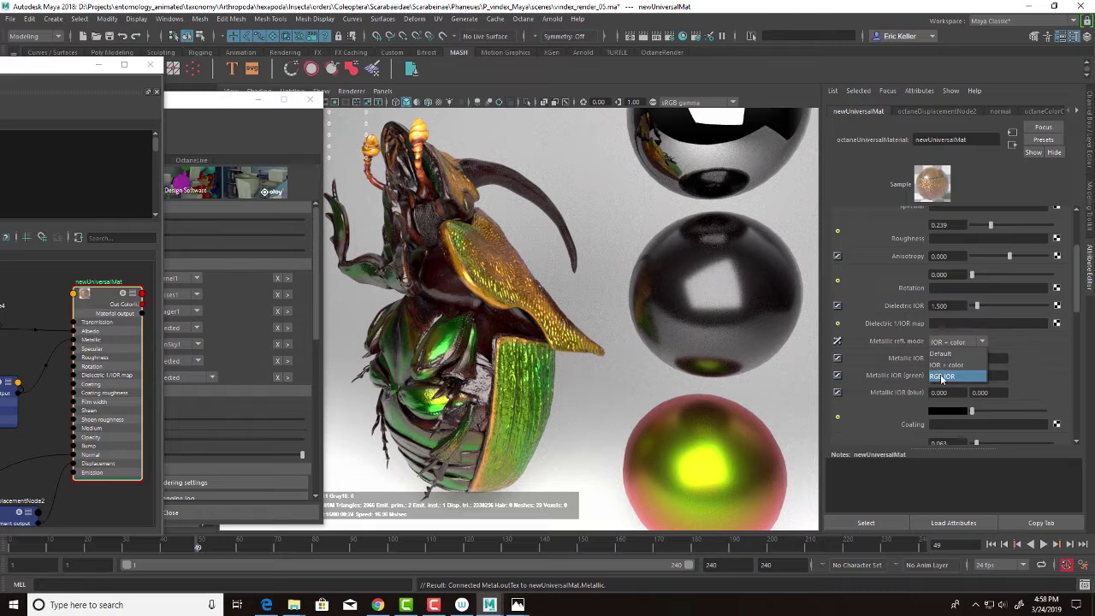
click(1006, 340)
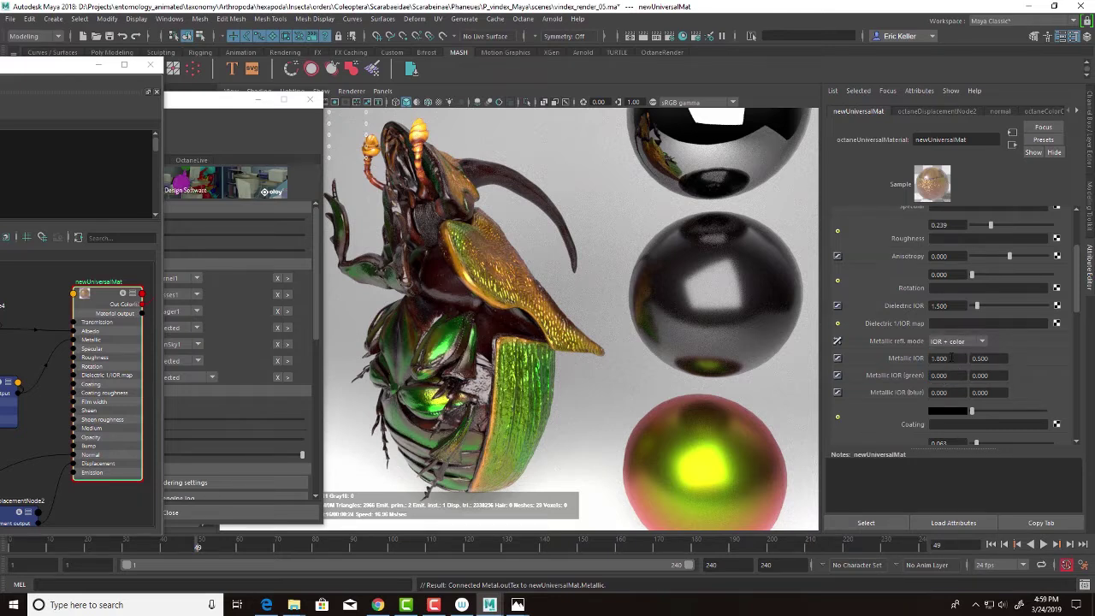
double_click(936, 375)
drag(936, 392, 912, 390)
click(958, 343)
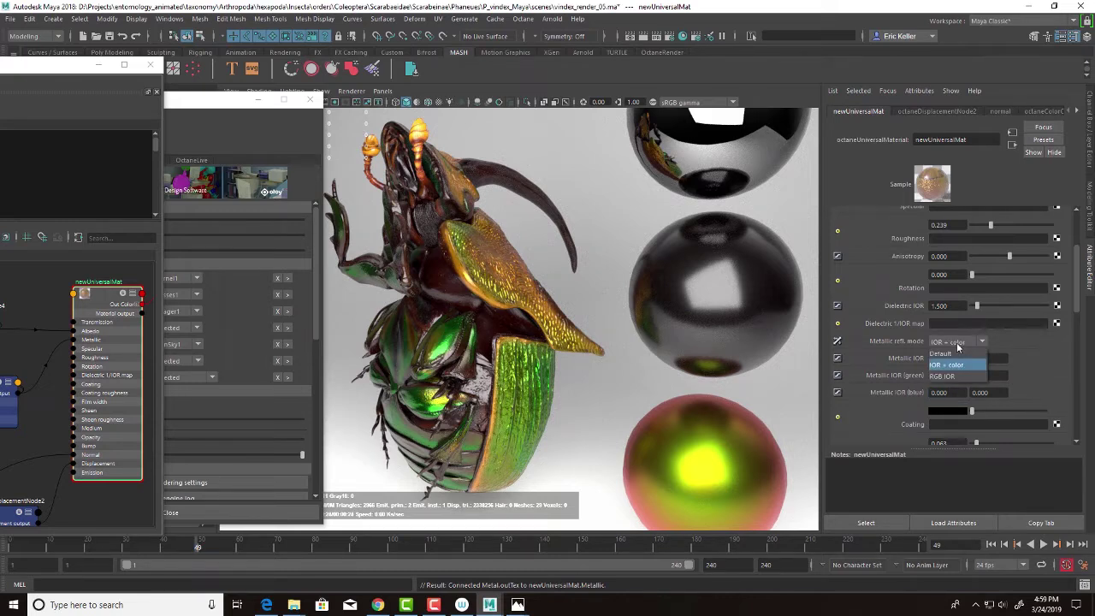
click(957, 346)
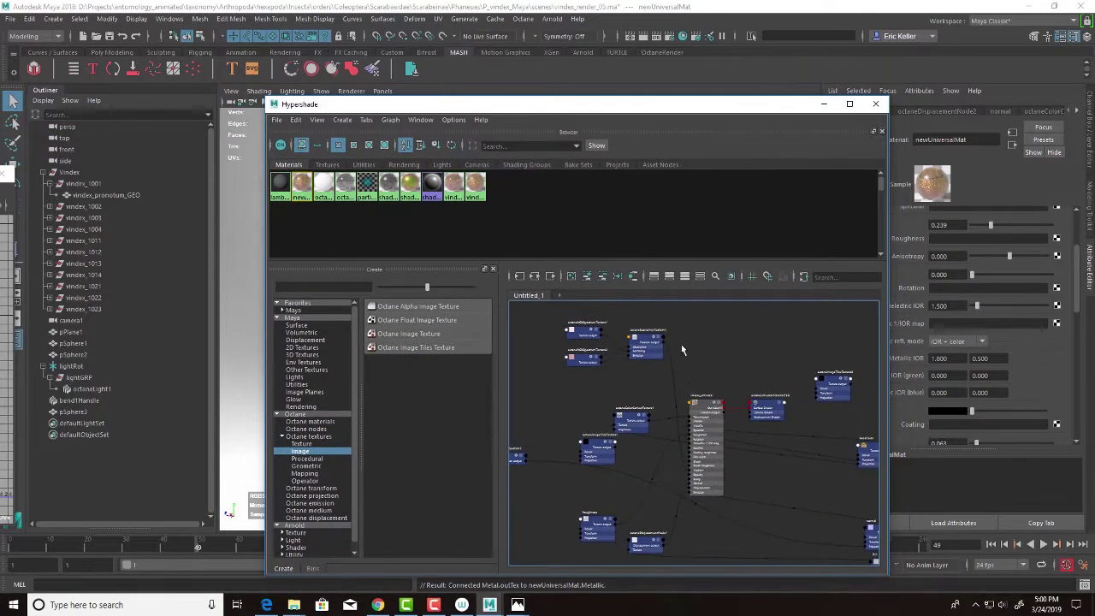
Step: Select the vindex_universal material in the Hypershade and graph its input and output connections
alt+middle_drag(638, 382, 599, 387)
alt+right_drag(620, 391, 704, 436)
click(652, 432)
click(534, 275)
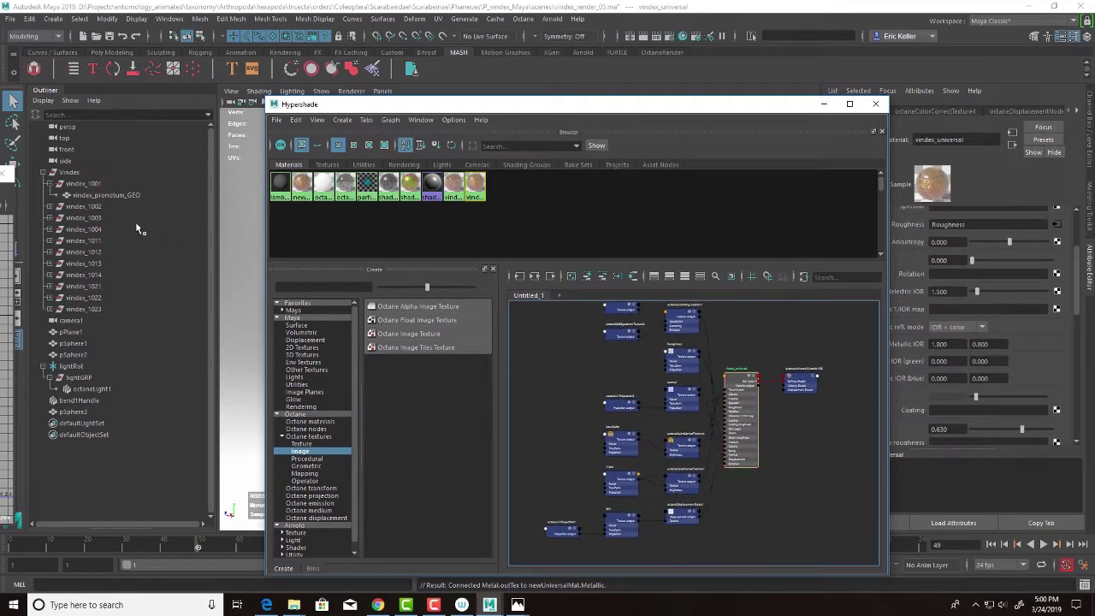
Step: Select the groups vindex_1001 through vindex_1023 and assign the vindex_universal material to them
click(52, 184)
click(74, 184)
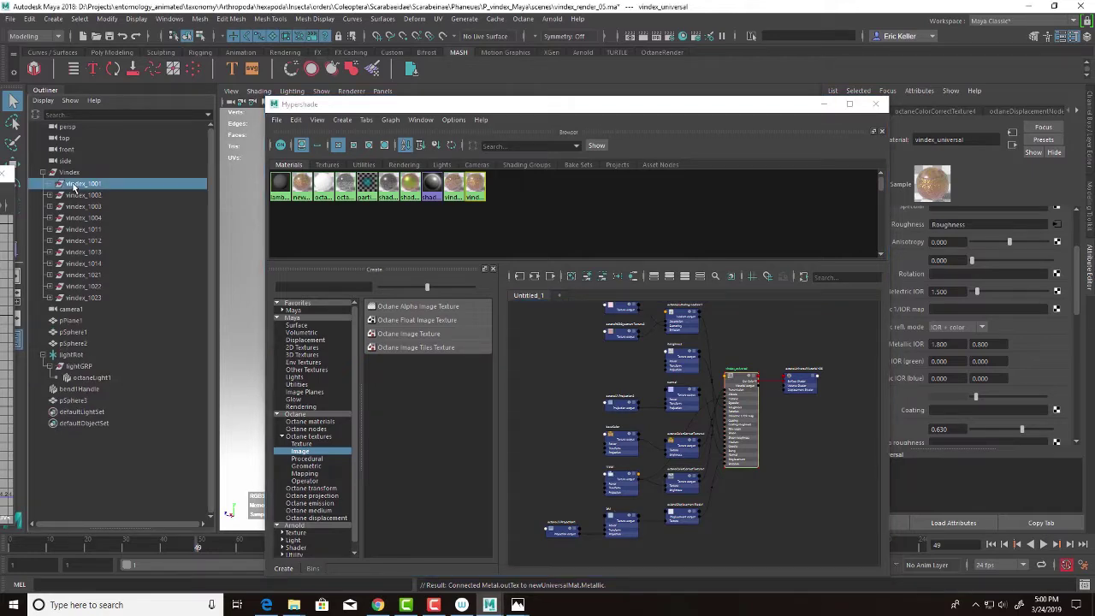
shift+click(86, 297)
alt+middle_drag(723, 392, 677, 455)
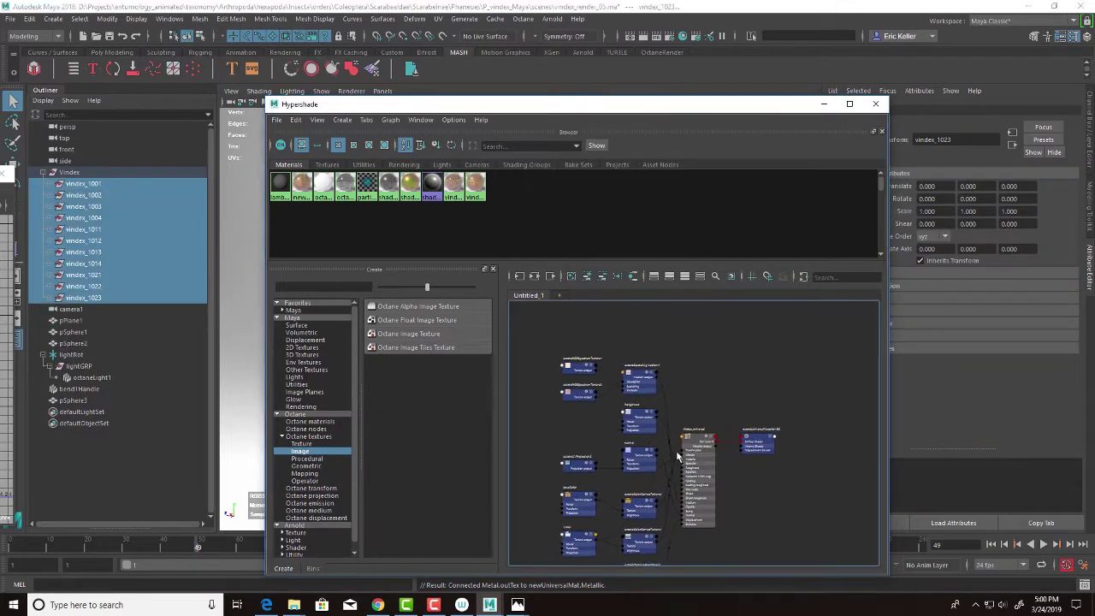
alt+right_drag(677, 454, 980, 522)
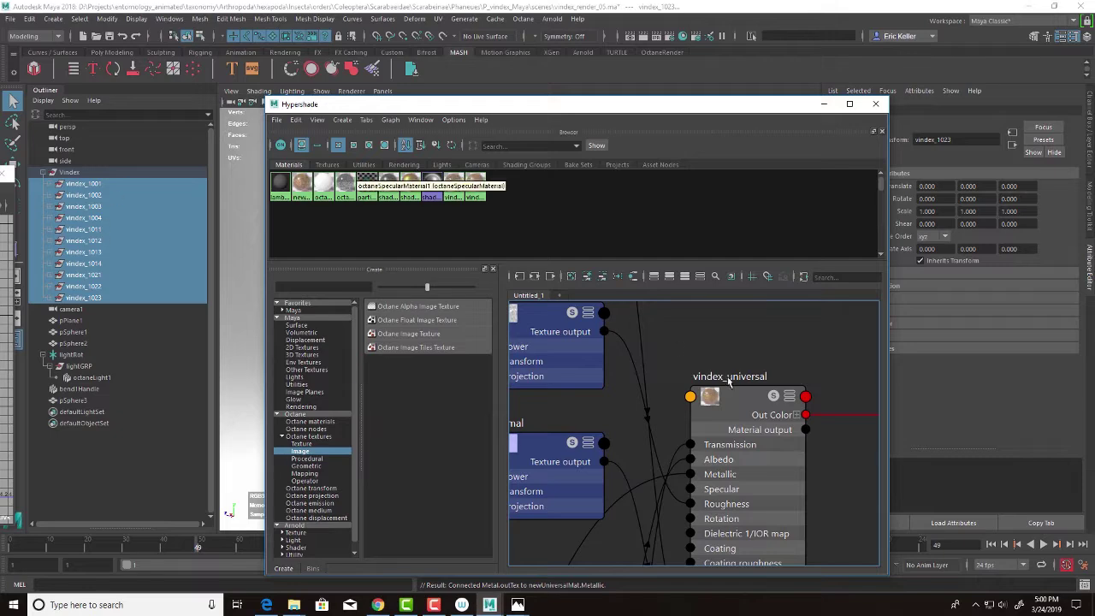
right_drag(732, 394, 726, 364)
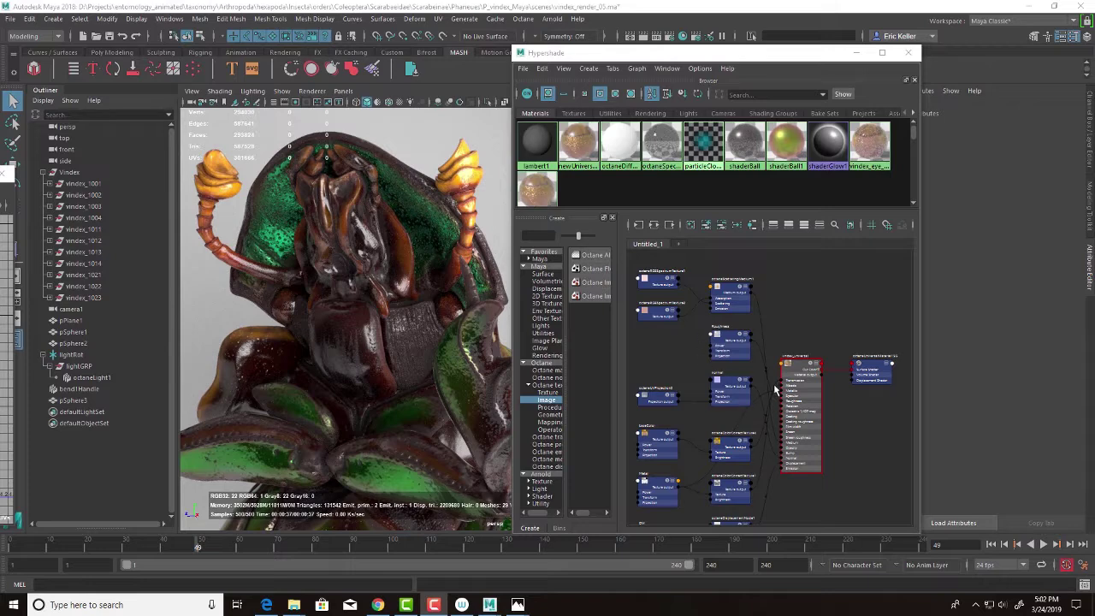
Step: Look over the scattering medium in vindex_universal's network and select the Roughness texture node
scroll(732, 397, up, 5)
alt+middle_drag(731, 397, 817, 482)
alt+middle_drag(749, 378, 806, 474)
scroll(760, 407, down, 1)
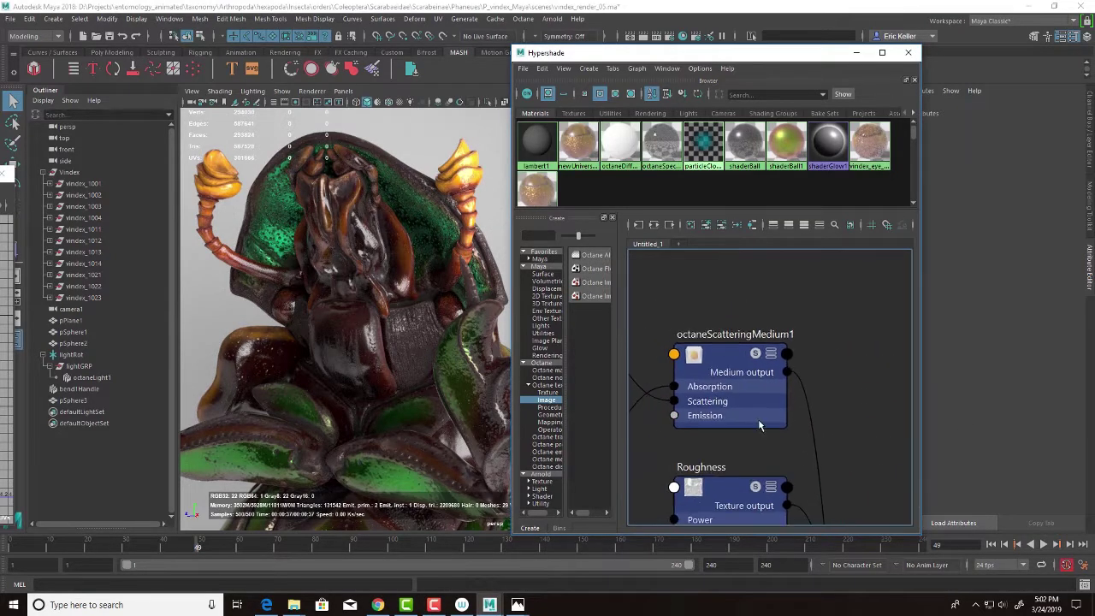
alt+middle_drag(760, 425, 741, 330)
alt+middle_drag(710, 437, 718, 329)
click(715, 280)
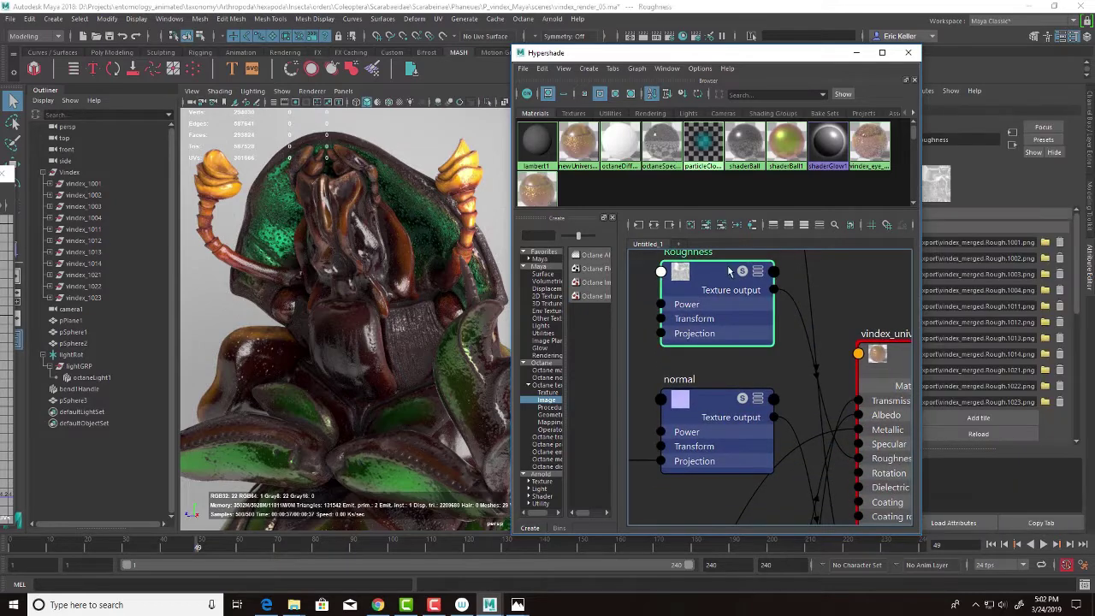
Step: Uncover the Roughness texture's attributes to review its image tiles and settings, and shift the Hypershade clear of the render
mouse_move(739, 59)
mouse_down()
mouse_move(648, 58)
mouse_move(733, 57)
mouse_up()
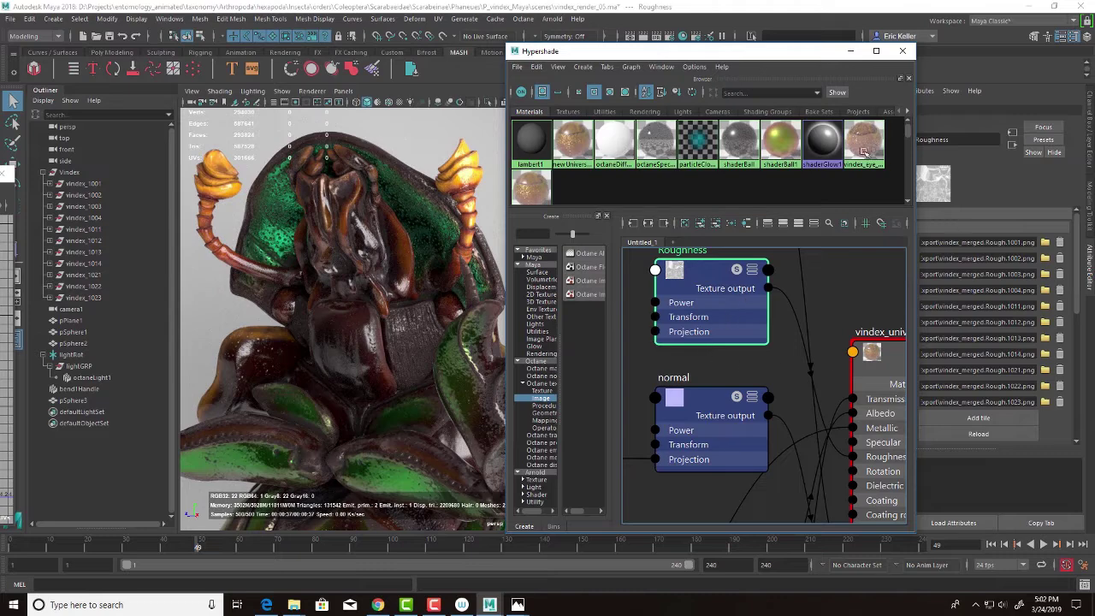
drag(747, 53, 674, 53)
scroll(1037, 363, down, 5)
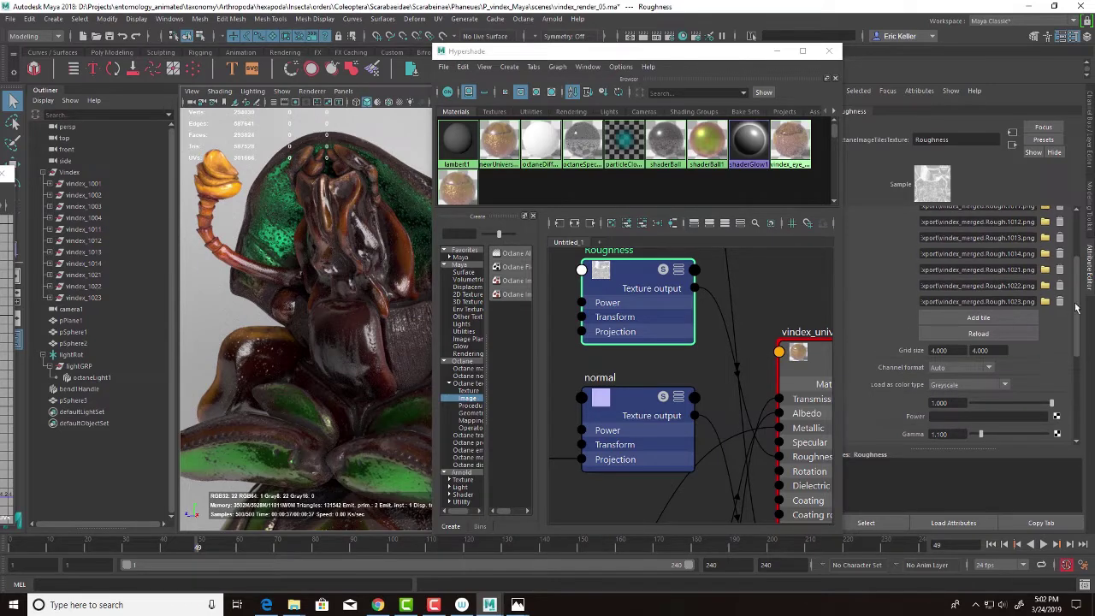
scroll(1077, 353, up, 5)
click(620, 57)
drag(619, 54, 784, 60)
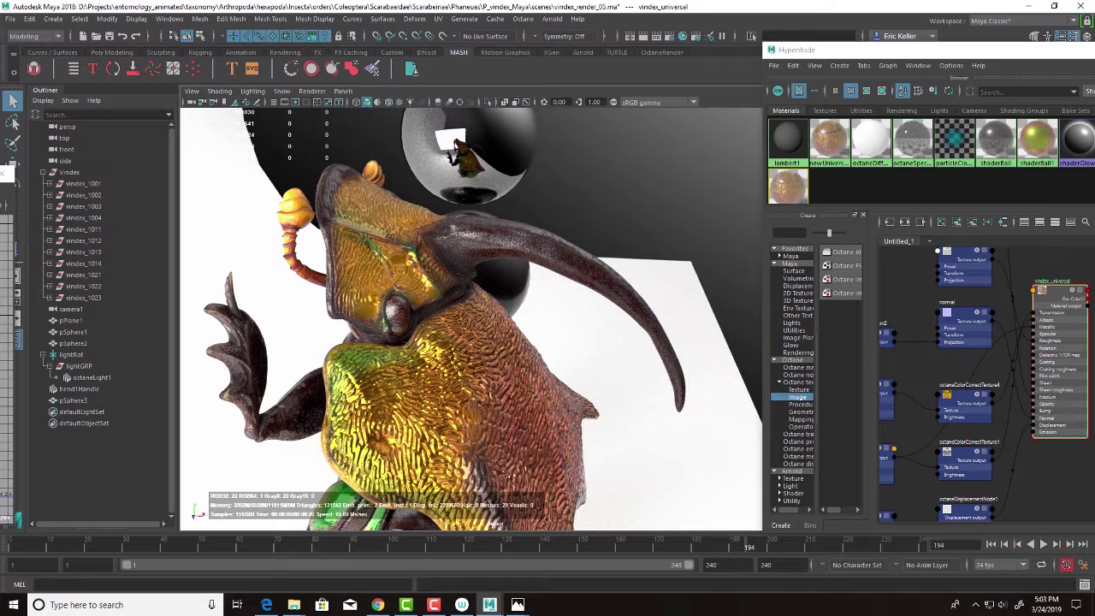
Step: Bring up Render Settings, set octanePasses1's Preview pass to Subsurface scattering, and move the floating windows off the render
drag(127, 207, 289, 146)
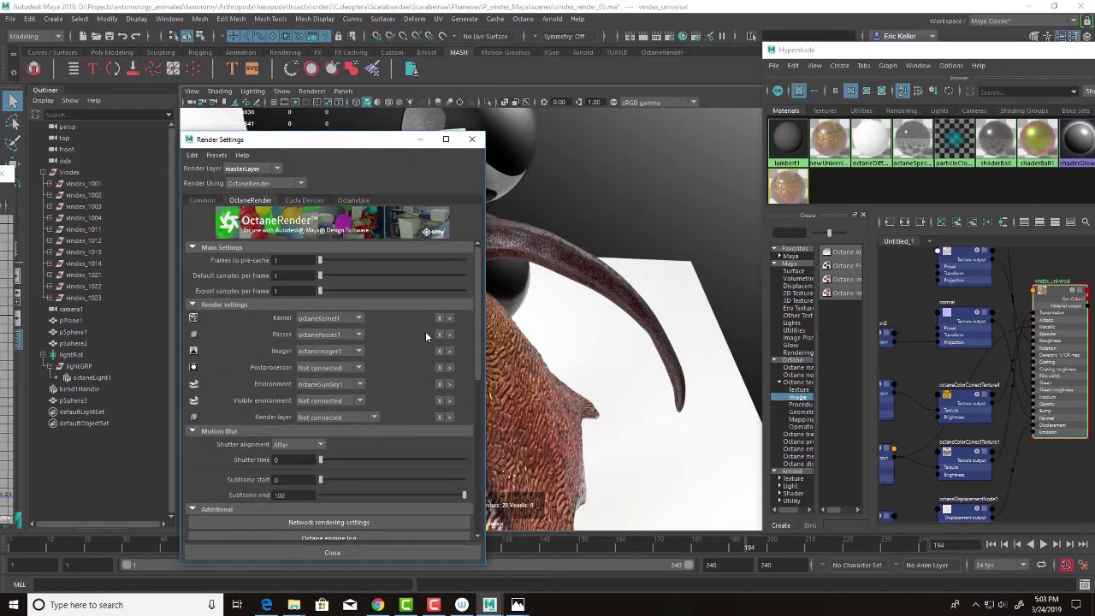
click(449, 334)
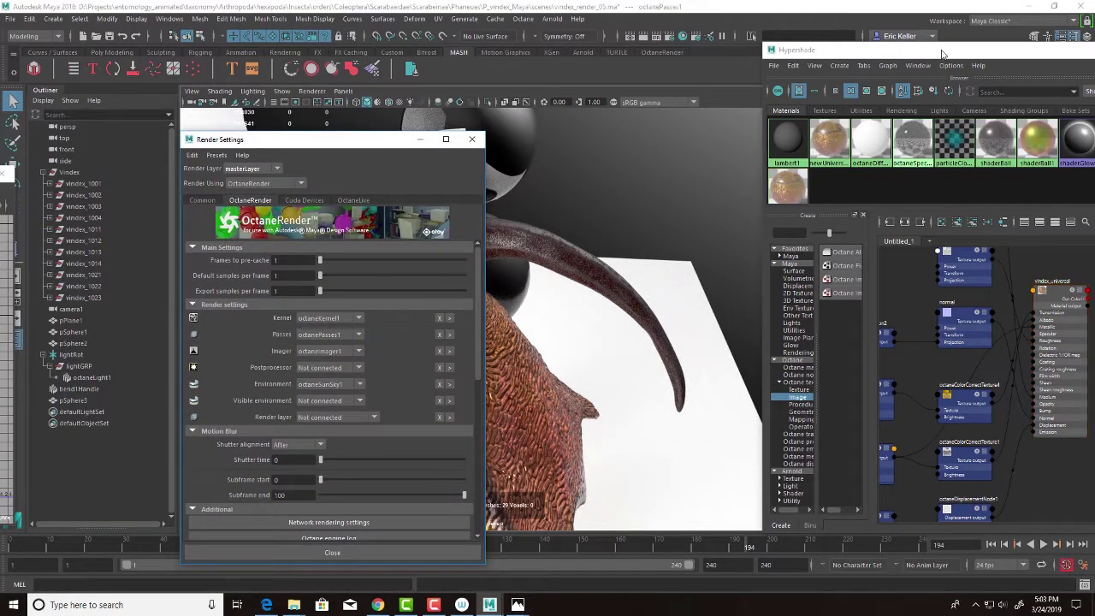
drag(939, 55, 562, 367)
click(951, 231)
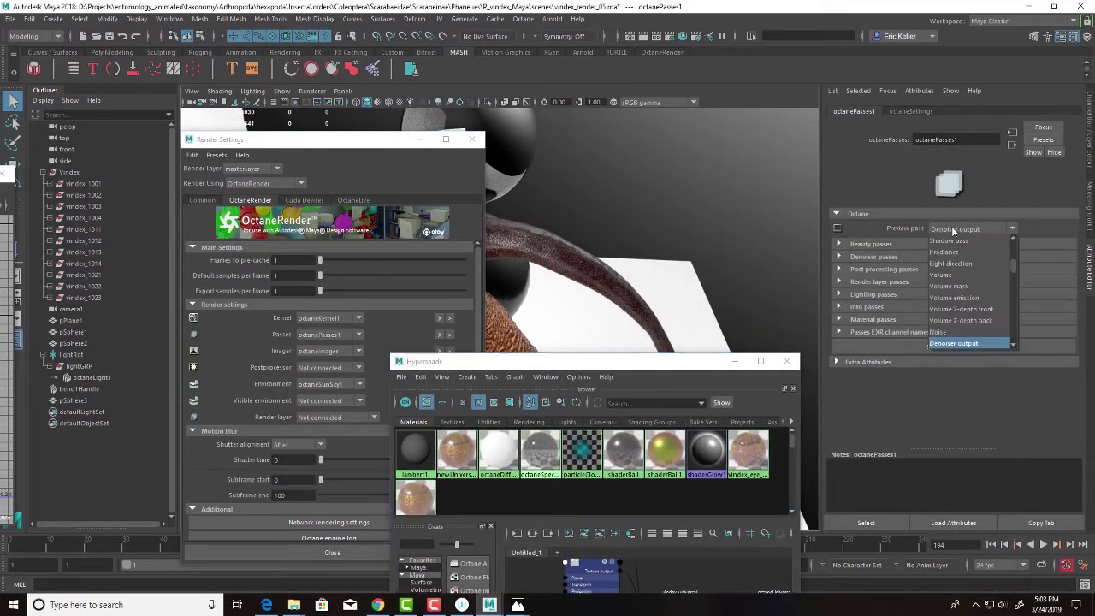
scroll(958, 283, down, 4)
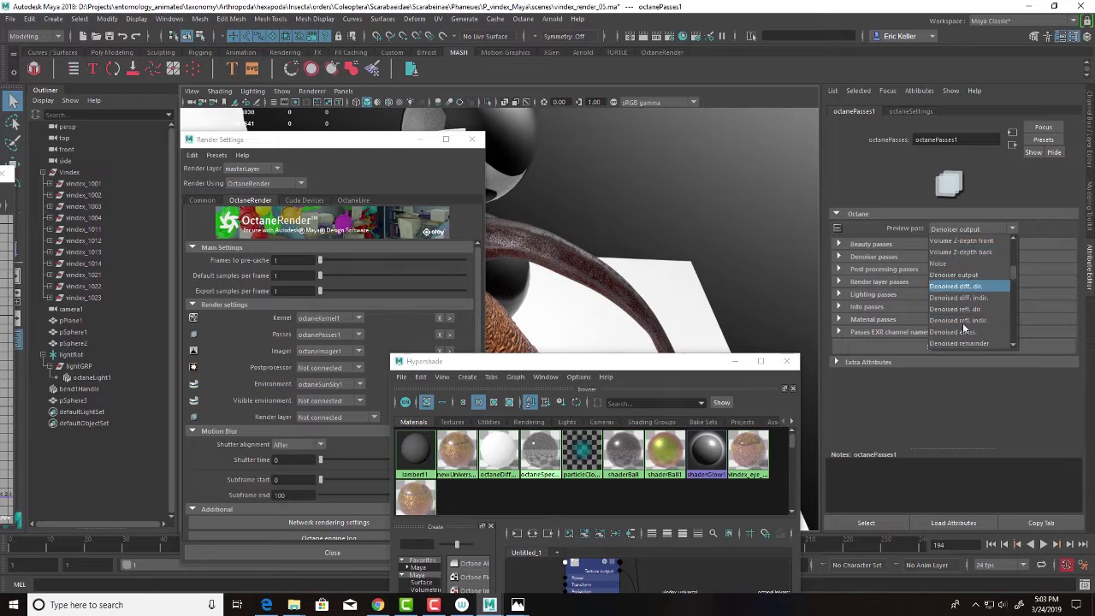
scroll(964, 329, down, 3)
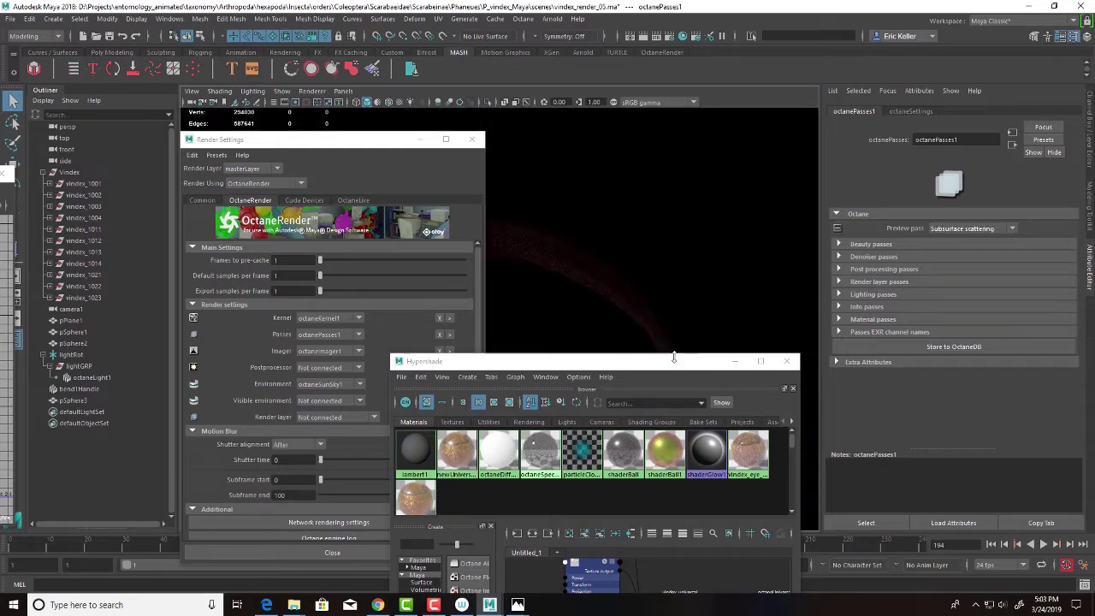
drag(673, 359, 2, 291)
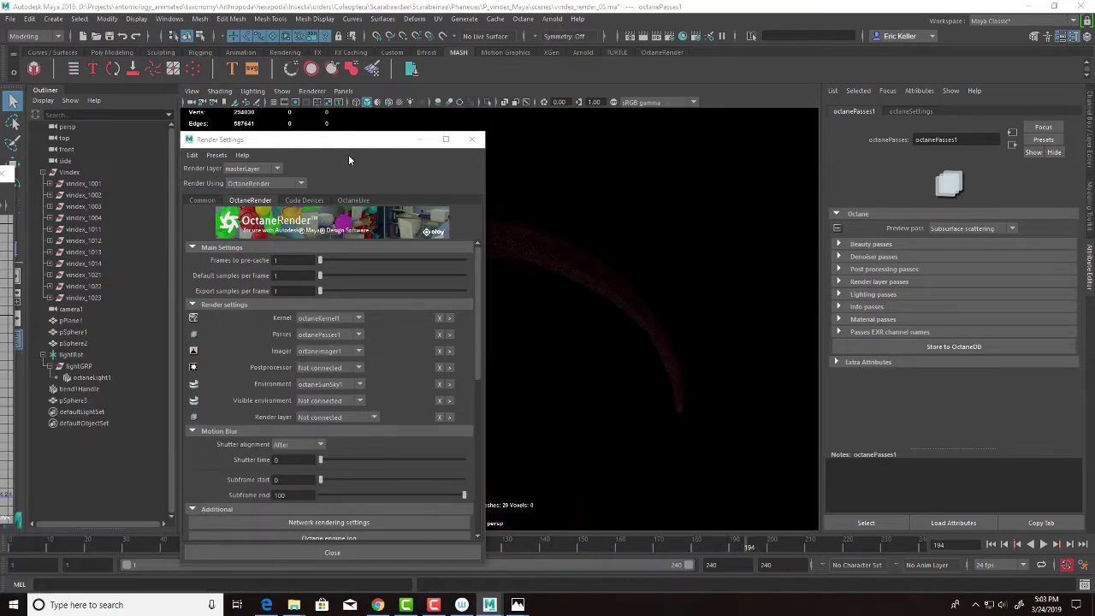
drag(348, 154, 342, 120)
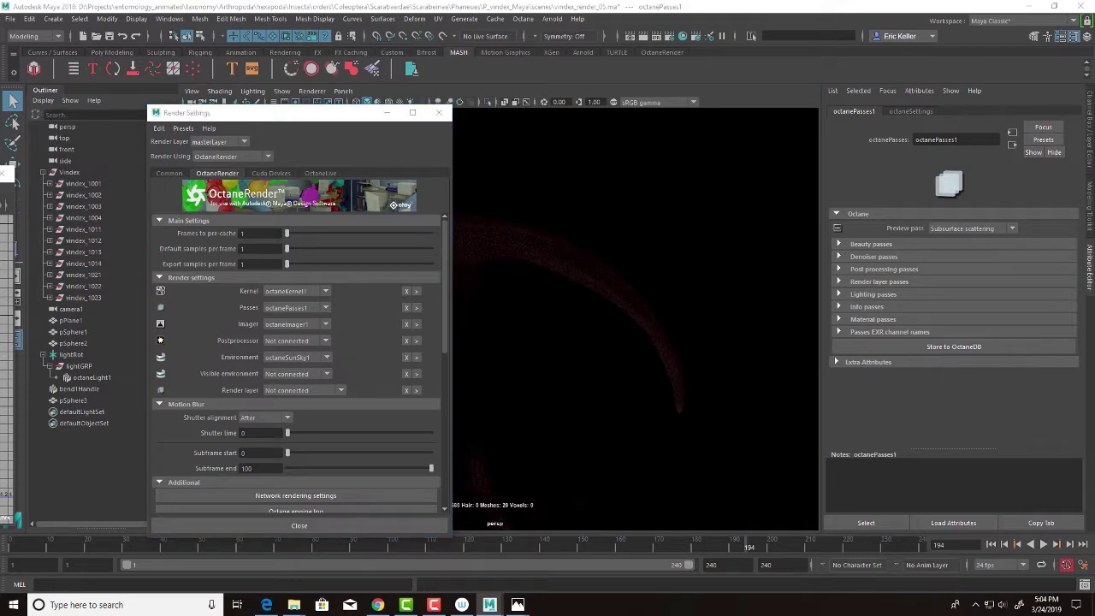
Step: Bring the Hypershade back into view and select the vindex_universal node
drag(0, 106, 362, 102)
click(374, 352)
click(375, 351)
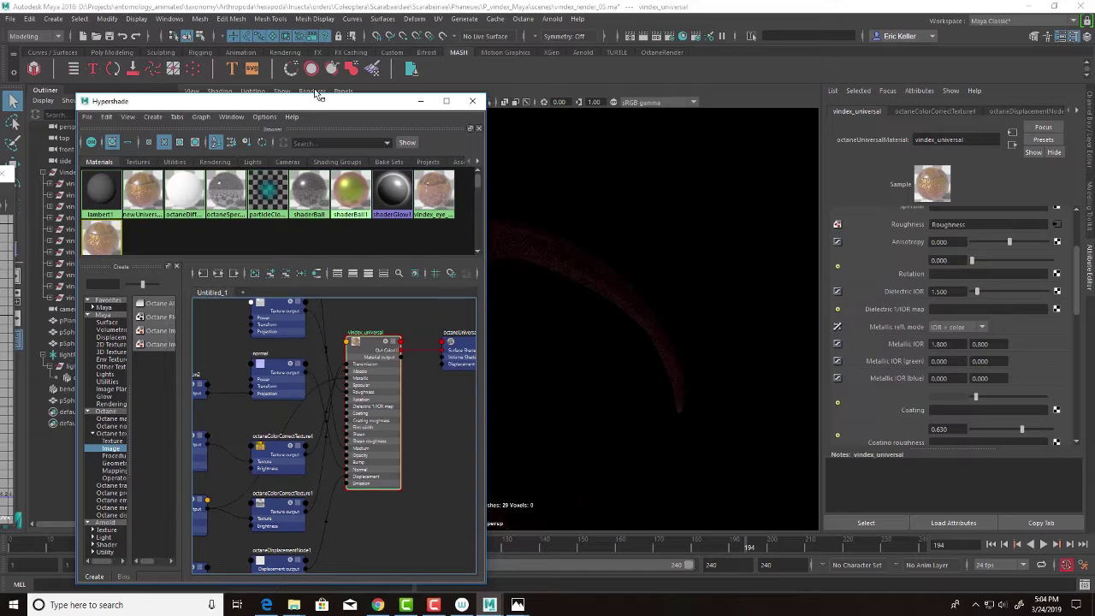
Step: Return to octanePasses1 from Render Settings and set its Preview pass back to Denoiser output
drag(319, 104, 261, 133)
click(265, 117)
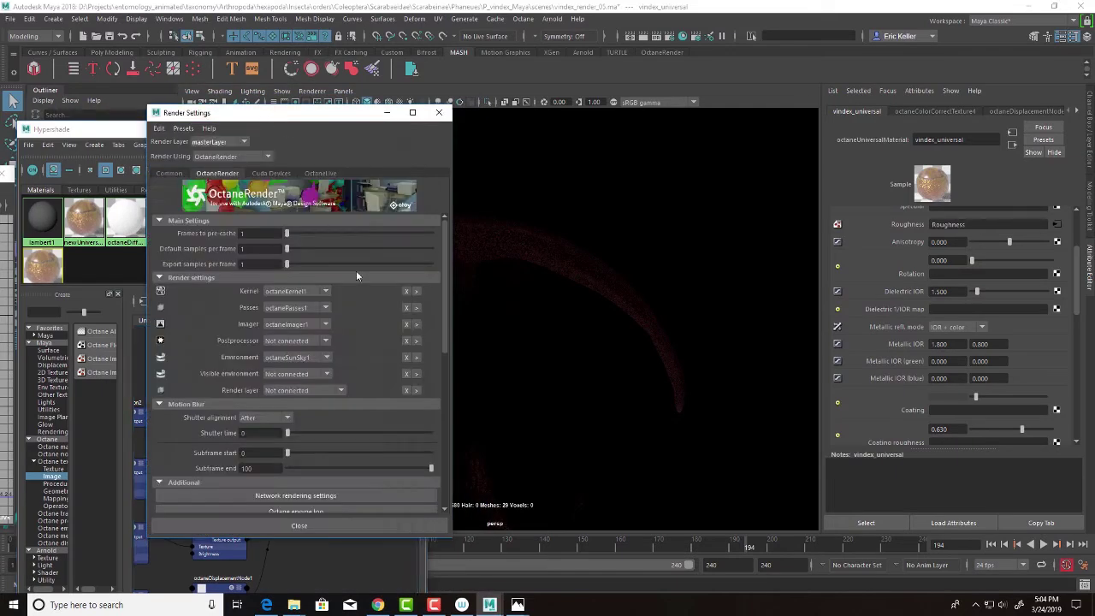
click(416, 308)
click(954, 229)
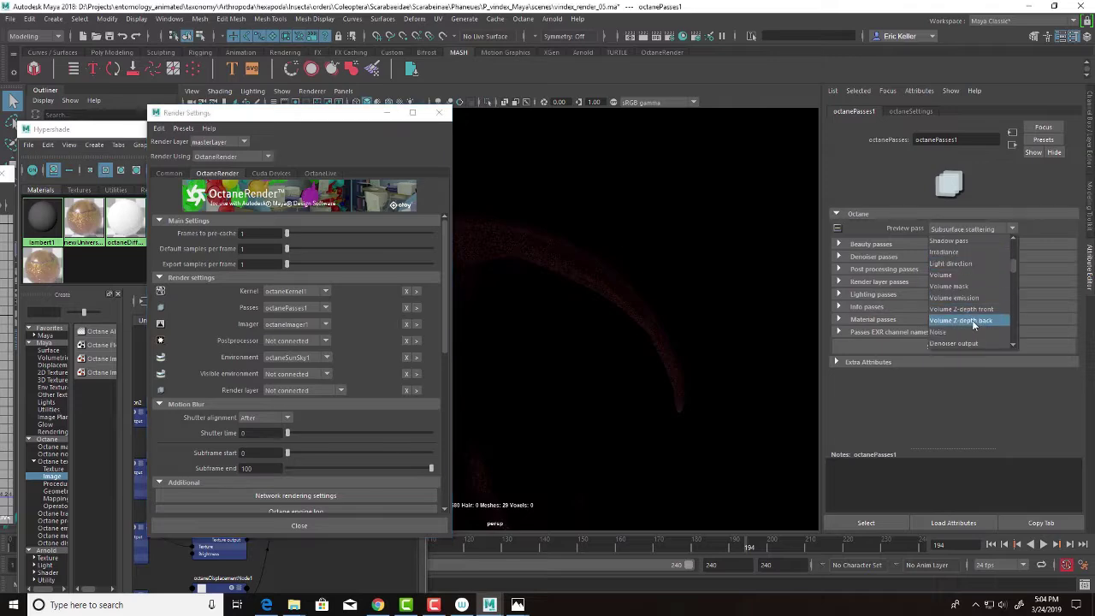
scroll(973, 278, down, 3)
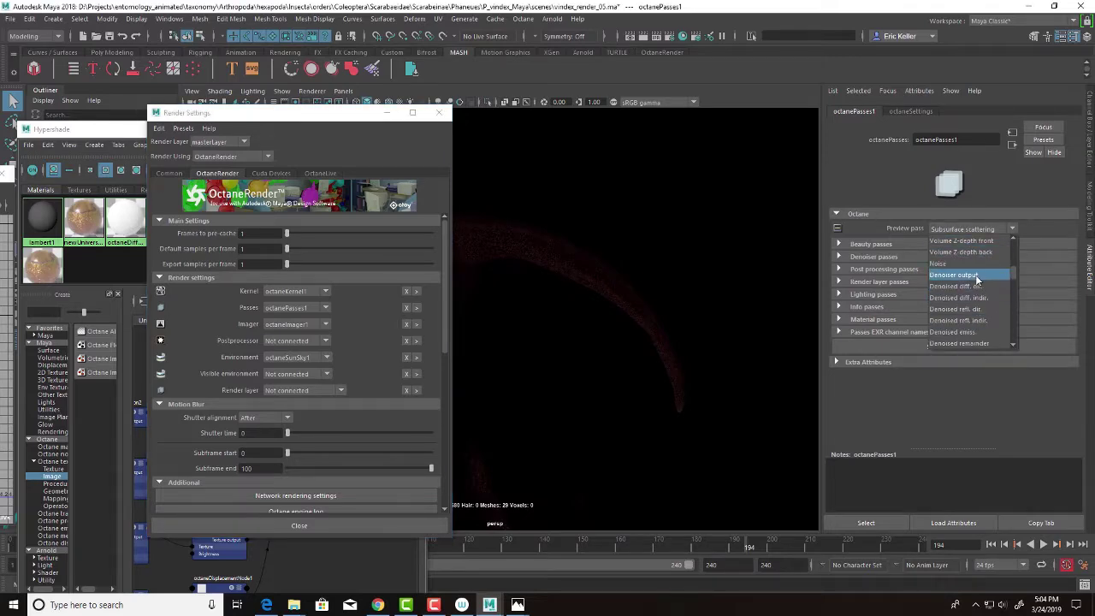
click(954, 274)
Step: Put Render Settings away, examine vindex_universal's Transmission, Albedo and Metallic inputs, and uncover the beetle render
drag(332, 119, 0, 101)
drag(249, 130, 518, 110)
scroll(563, 381, up, 3)
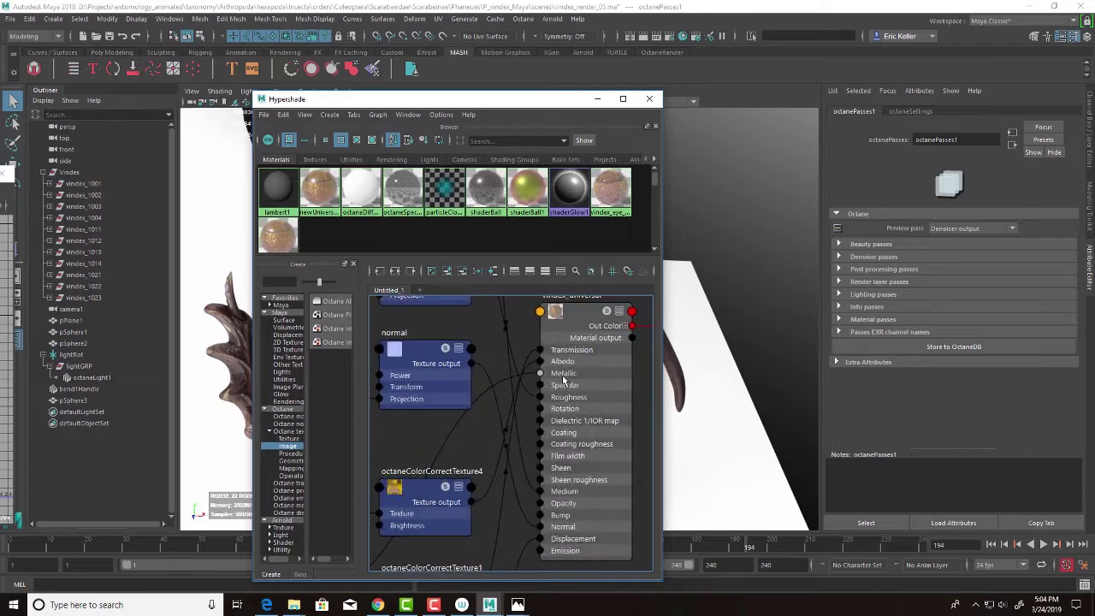
scroll(563, 381, up, 5)
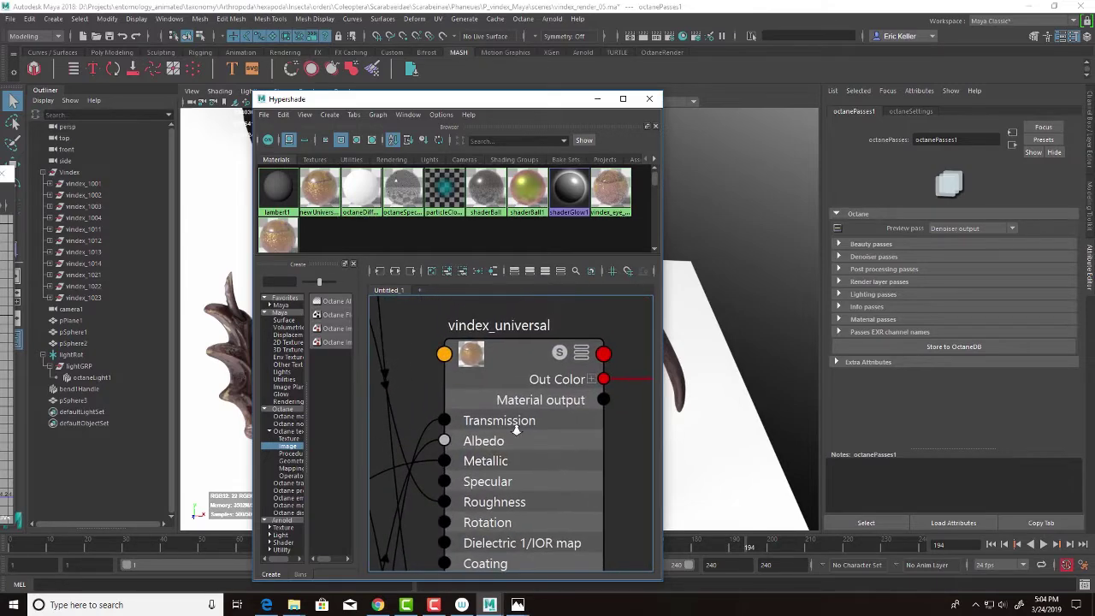
scroll(519, 429, up, 1)
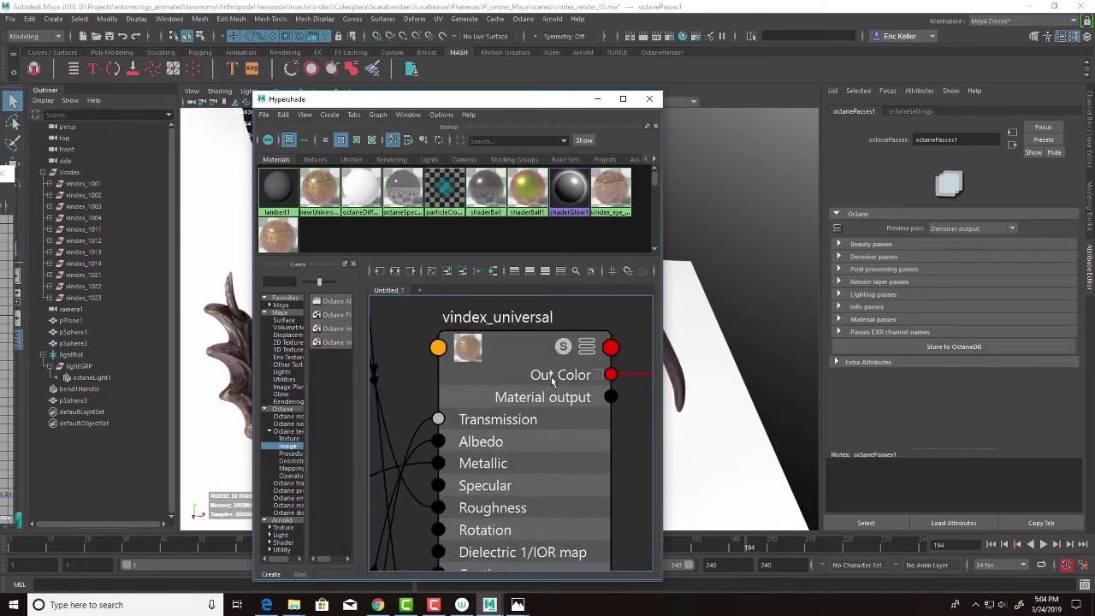
click(494, 370)
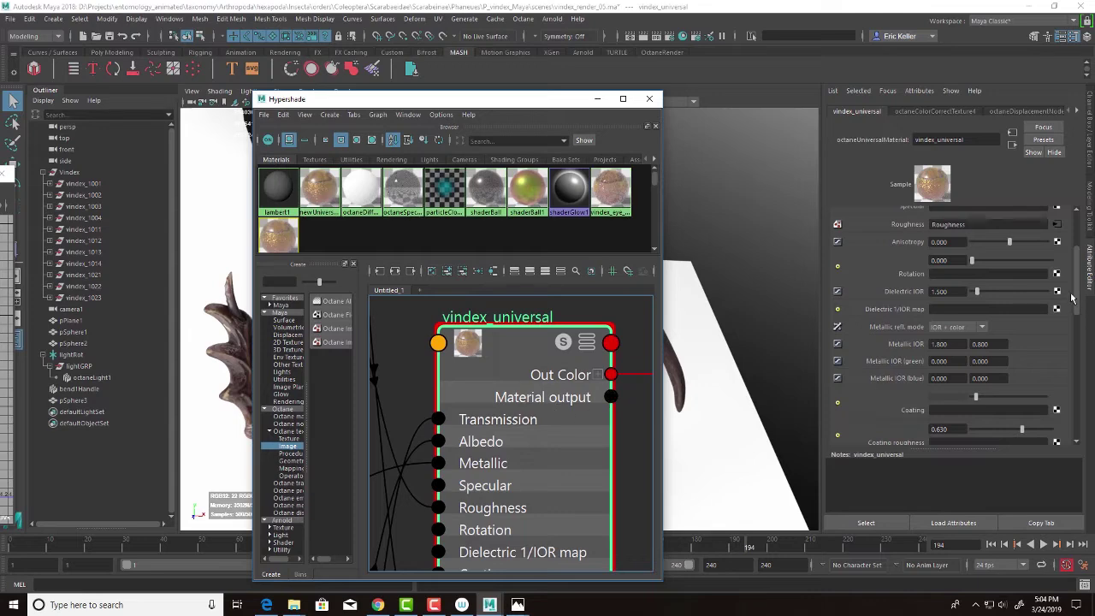
scroll(1072, 297, up, 3)
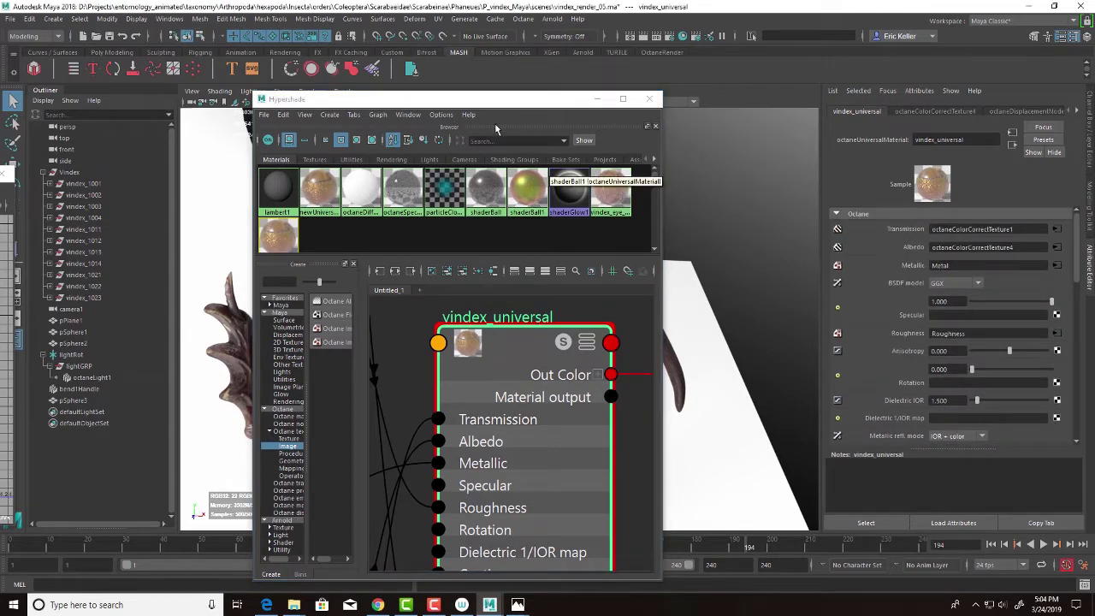
drag(492, 101, 193, 101)
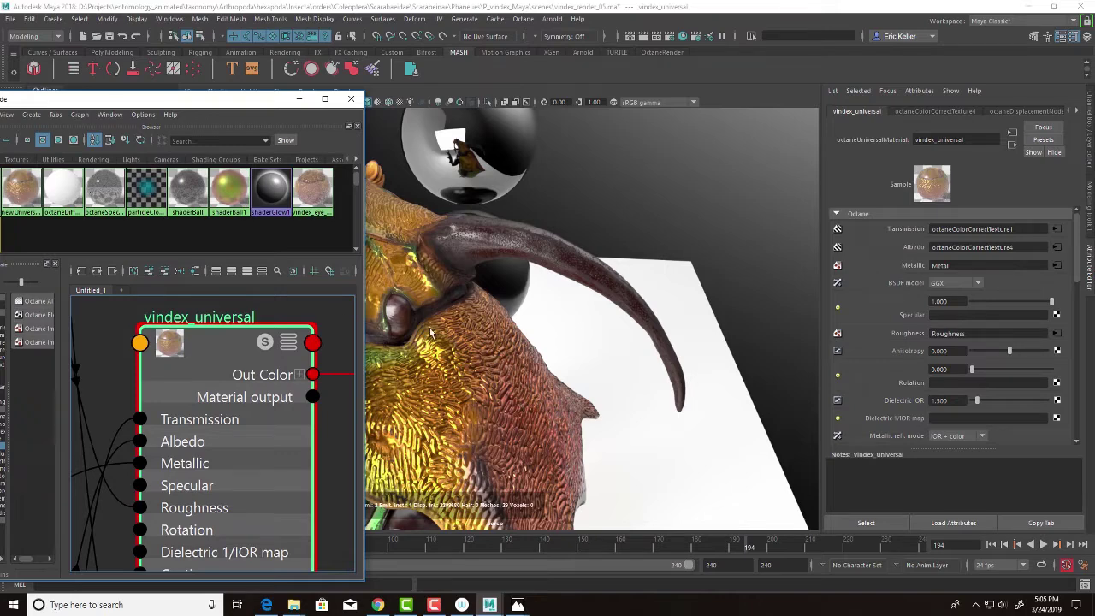
Step: Bring the Hypershade back over the render, widen it, and view the color correct and displacement nodes
drag(176, 101, 454, 56)
drag(643, 399, 862, 394)
scroll(556, 448, down, 8)
alt+middle_drag(506, 302, 529, 239)
alt+right_drag(521, 385, 556, 420)
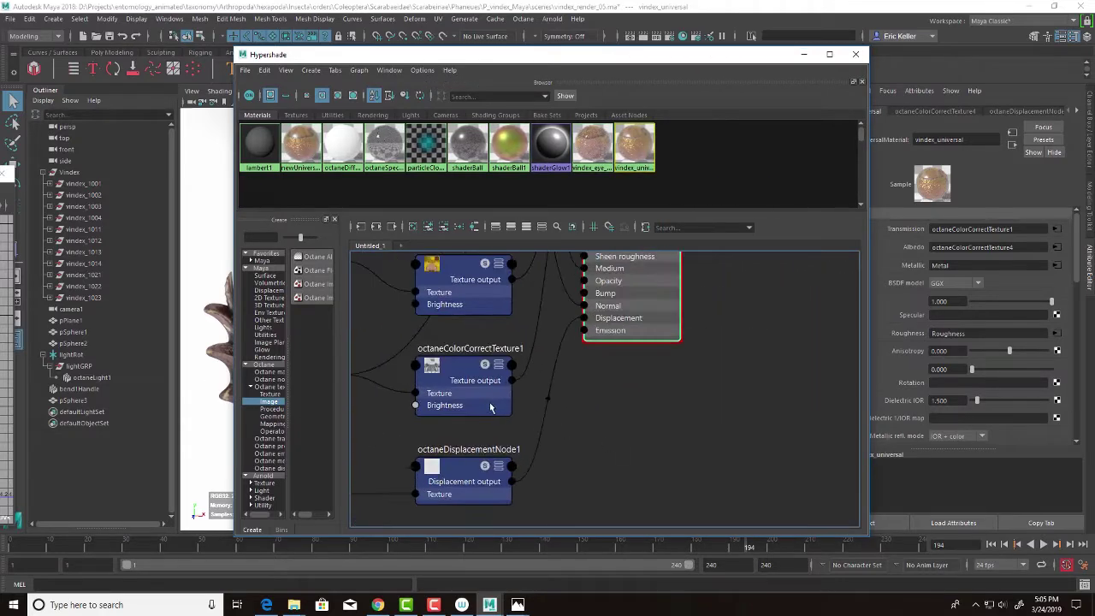
Step: Move the base color texture, octaneColorCorrectTexture4 and normal nodes away from the Metal texture's connections in the graph
alt+middle_drag(373, 406, 535, 426)
click(454, 396)
alt+right_drag(454, 396, 590, 433)
alt+middle_drag(645, 384, 585, 484)
alt+right_drag(646, 453, 316, 367)
drag(596, 417, 420, 382)
drag(662, 418, 398, 307)
click(665, 366)
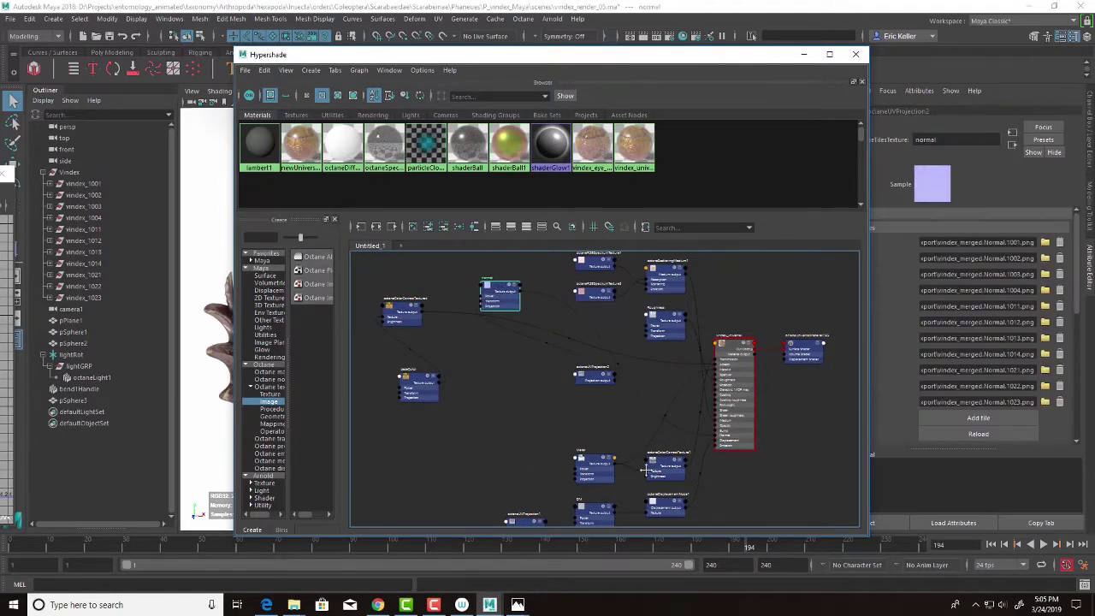
Step: Reposition the Metal texture node in the cleared area and select its outgoing connections to Metallic and octaneColorCorrectTexture1
alt+middle_drag(624, 454, 501, 406)
alt+right_drag(501, 407, 582, 472)
alt+middle_drag(582, 471, 592, 534)
click(502, 464)
alt+middle_drag(504, 467, 490, 493)
drag(432, 485, 488, 416)
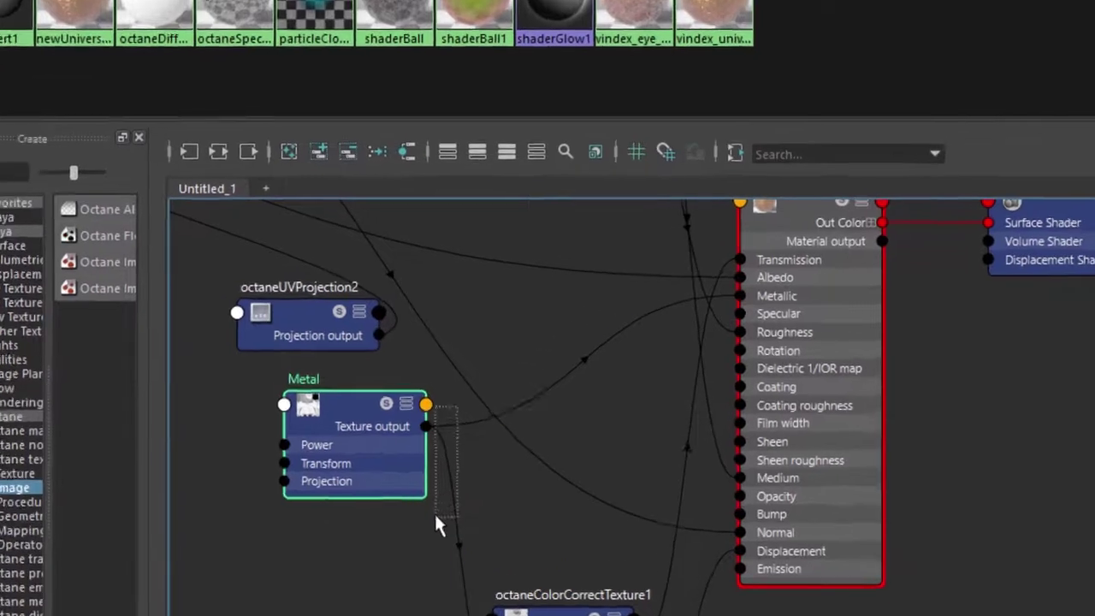
drag(436, 516, 470, 418)
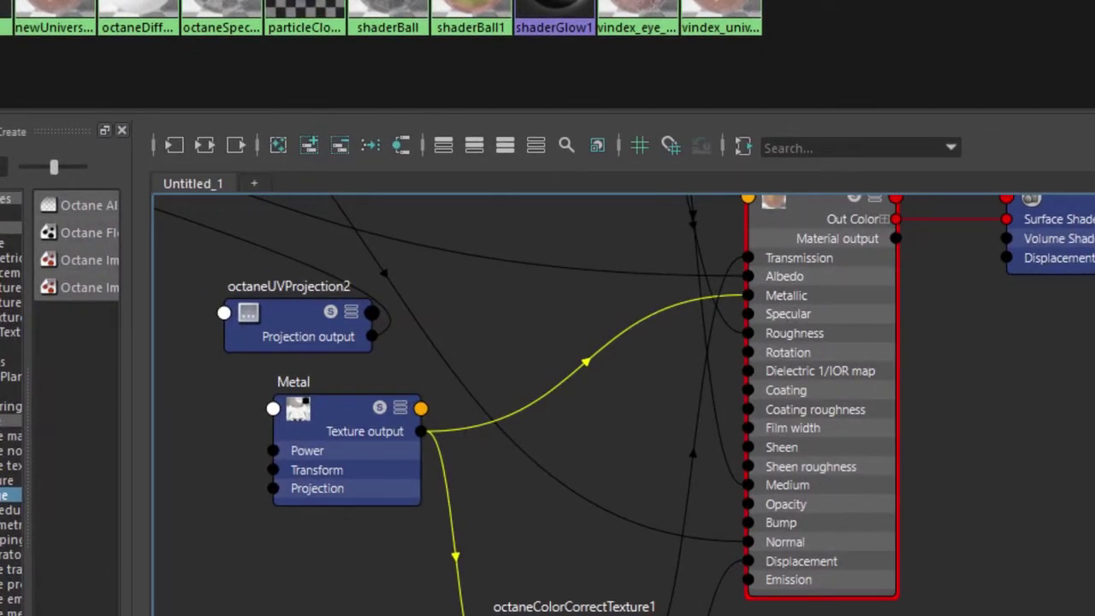
Step: Move octaneColorCorrectTexture1 up beside the Metal texture in the graph and examine its Invert, brightness and gamma settings
drag(547, 613, 539, 447)
click(469, 493)
click(556, 448)
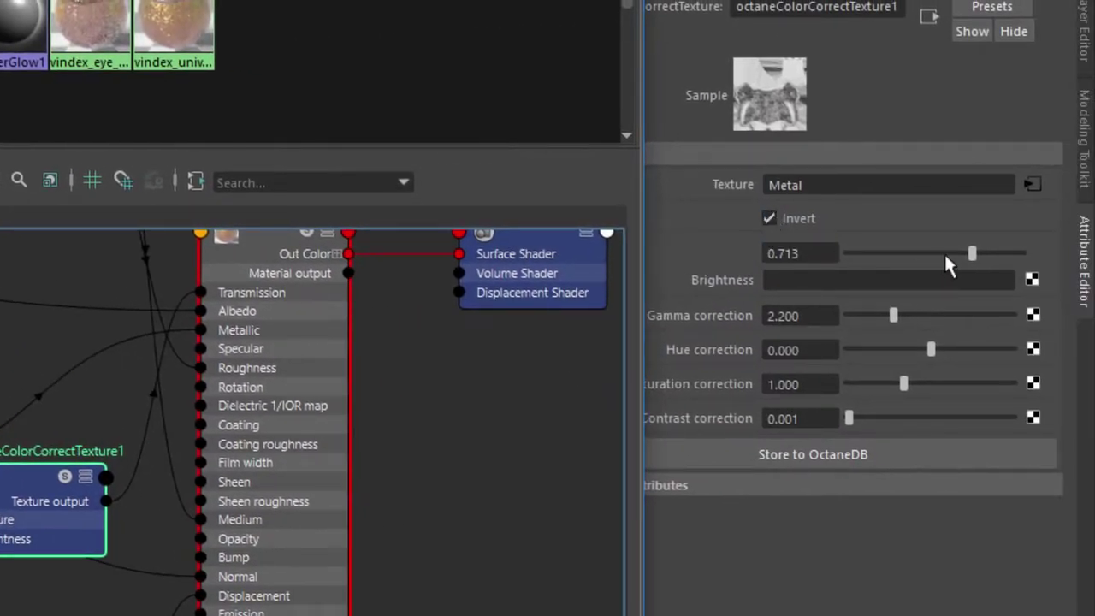
alt+middle_drag(519, 330, 272, 488)
alt+right_drag(271, 486, 393, 533)
click(363, 448)
alt+middle_drag(282, 493, 290, 468)
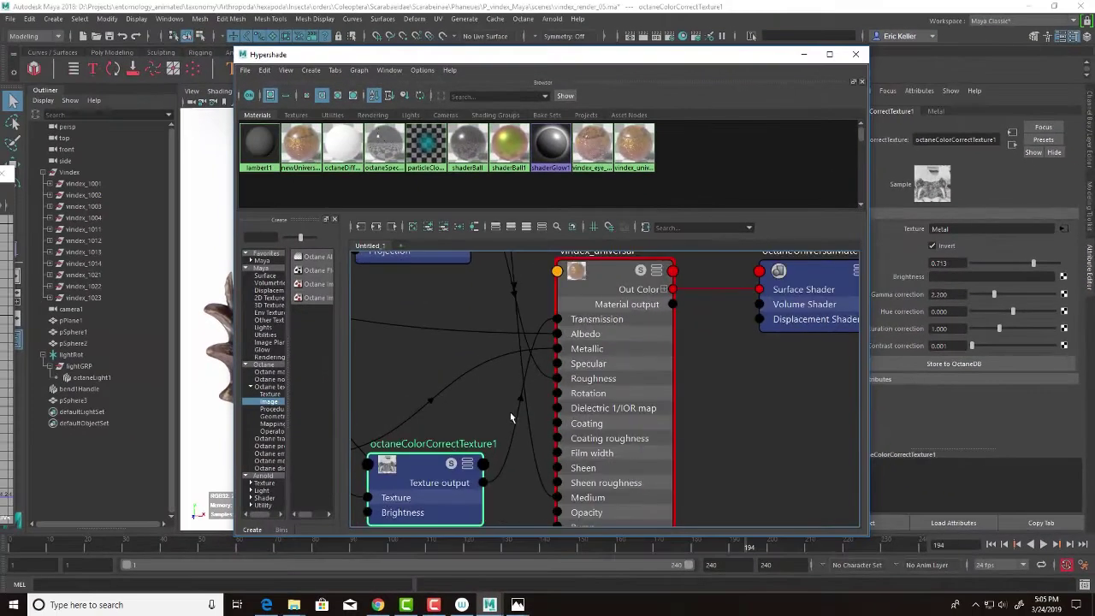
Step: Trace the Metal texture's connection through octaneColorCorrectTexture1 into vindex_universal's Transmission input
alt+middle_drag(460, 430, 633, 423)
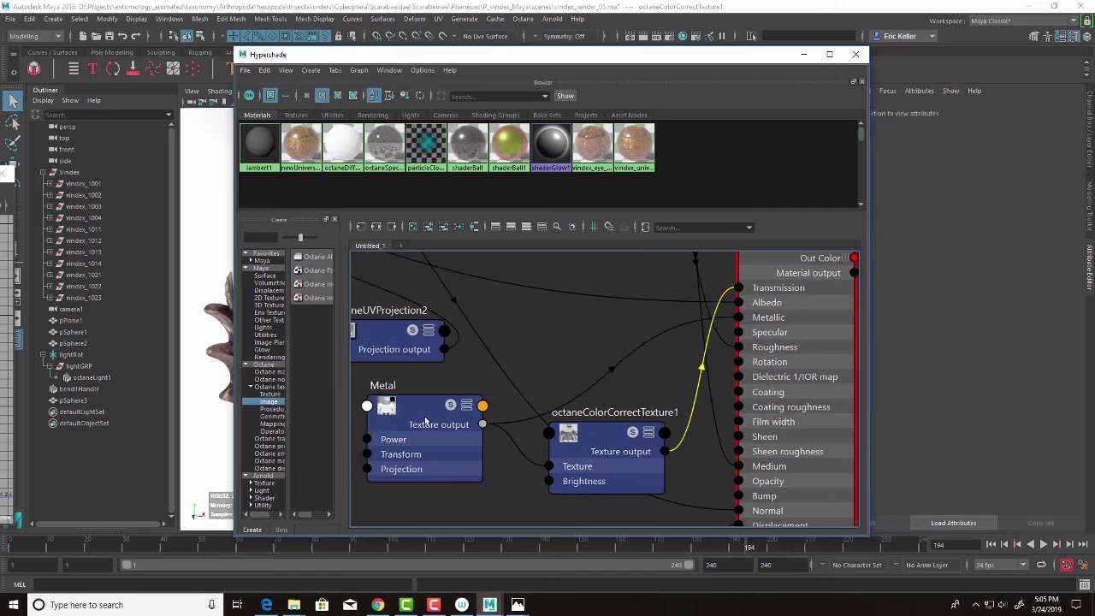
click(455, 417)
click(596, 449)
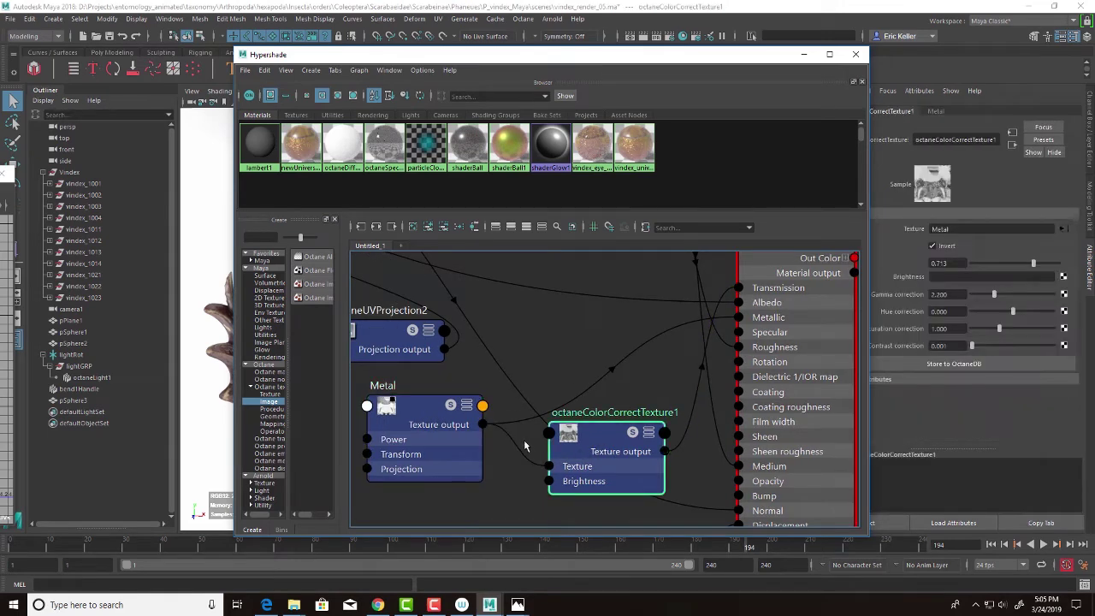
click(524, 447)
alt+middle_drag(598, 461, 494, 465)
click(493, 471)
alt+middle_drag(575, 410, 502, 449)
click(526, 462)
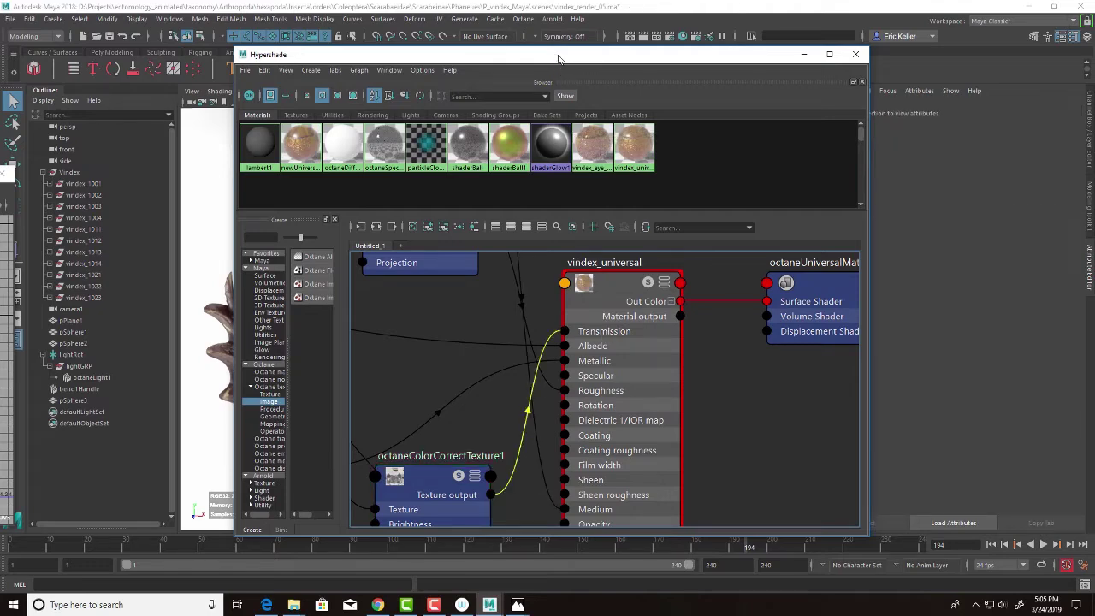
Step: Uncover the beetle render briefly, bring the Hypershade back, and inspect vindex_universal's attributes down to Medium and Displacement
drag(561, 69, 366, 428)
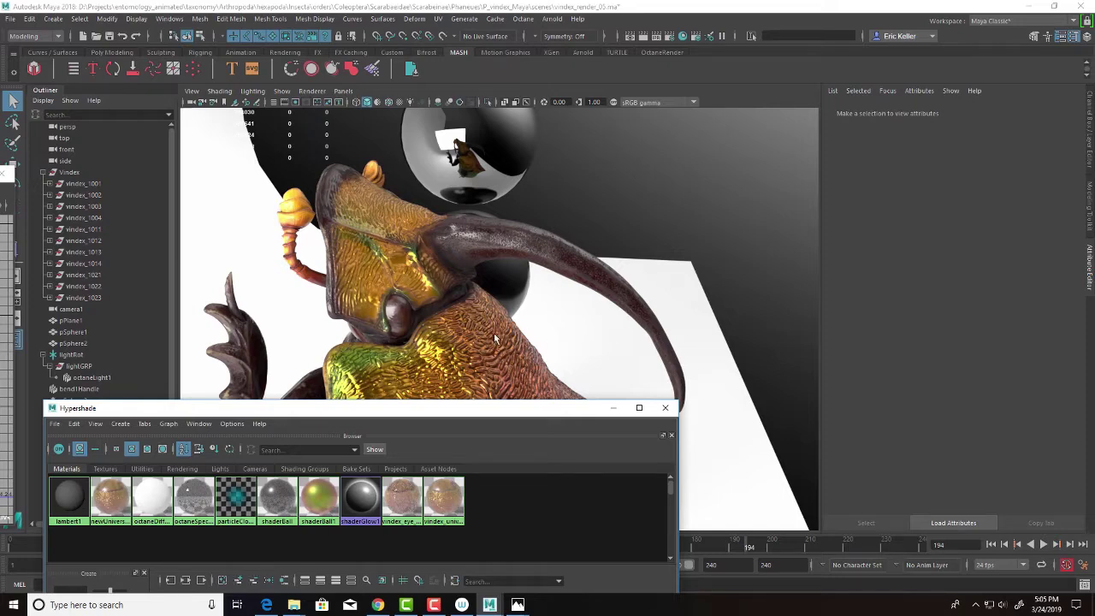
drag(499, 412, 566, 70)
click(505, 302)
scroll(595, 348, down, 2)
drag(1077, 269, 1076, 379)
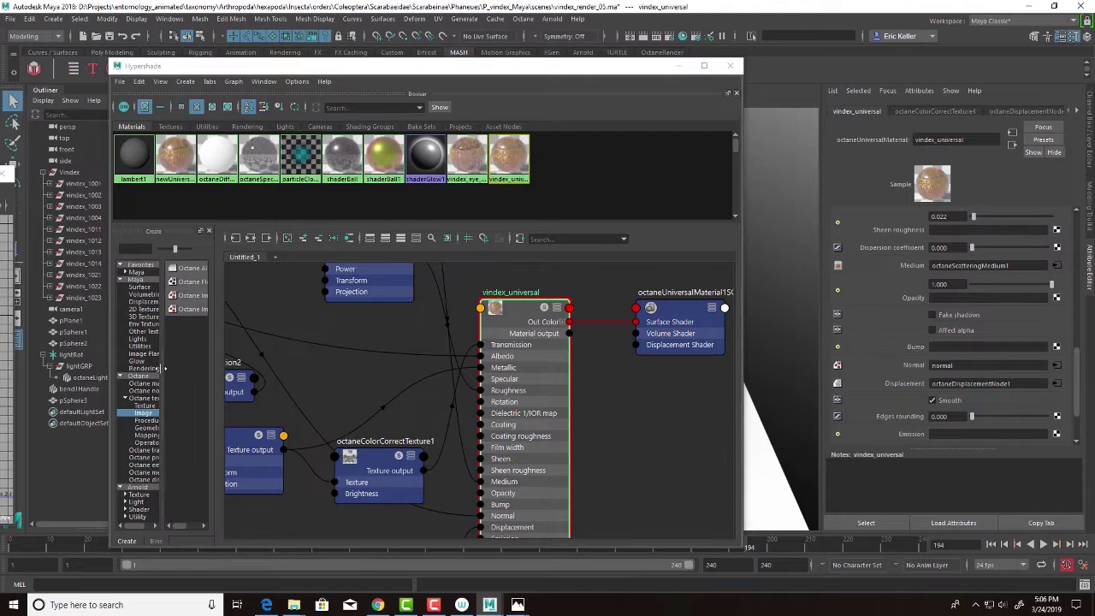
Step: Widen the Hypershade's node creation list, show the Octane medium nodes, and select octaneScatteringMedium1 in the graph
drag(163, 369, 205, 367)
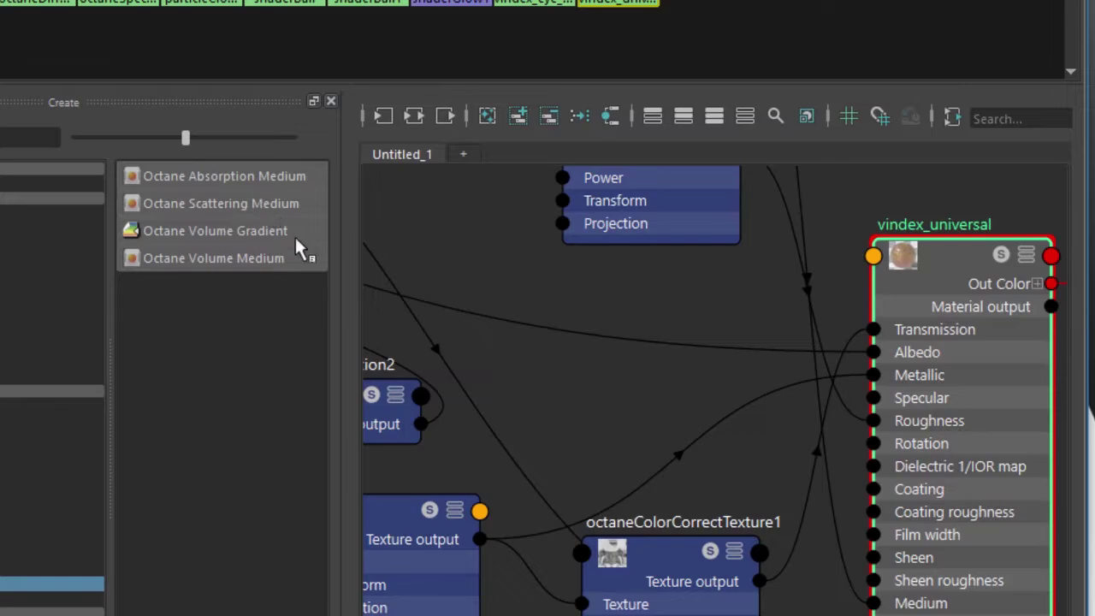
alt+middle_drag(674, 472, 677, 401)
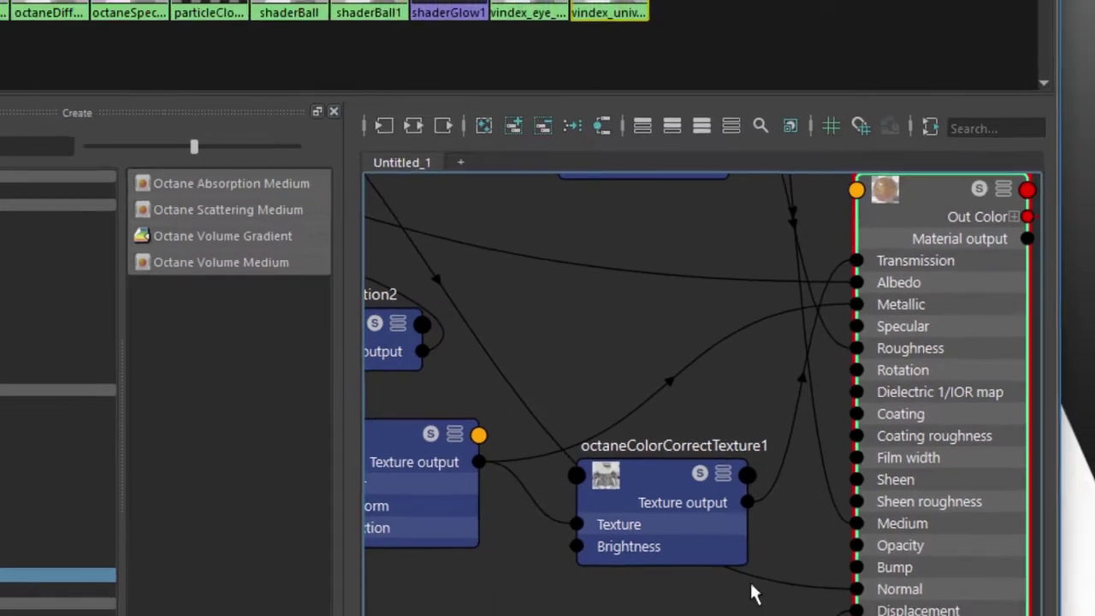
alt+middle_drag(766, 582, 773, 535)
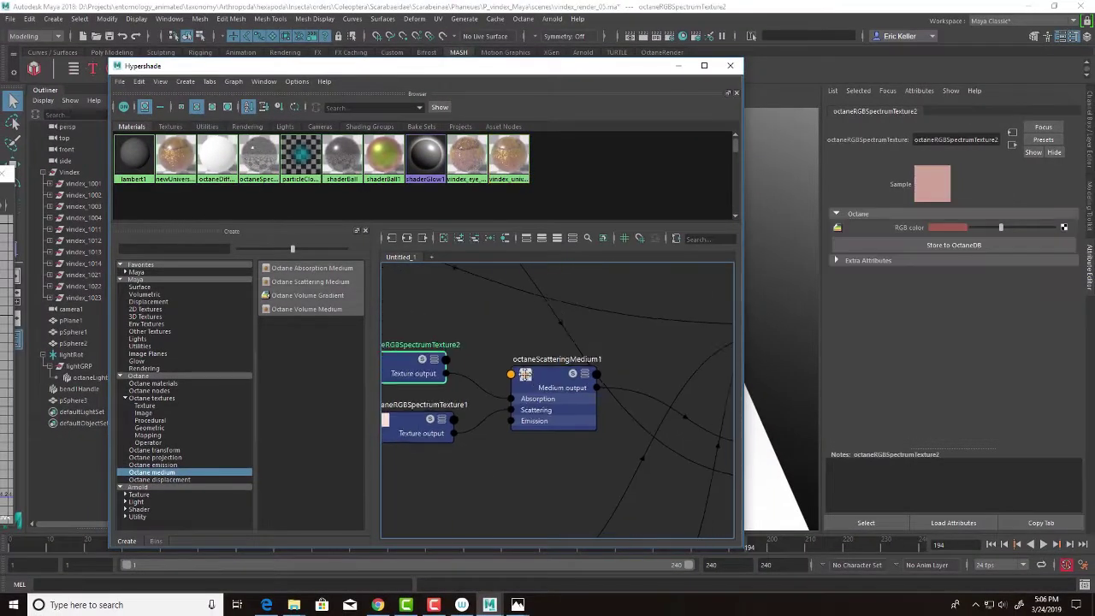
alt+middle_drag(546, 375, 553, 380)
click(567, 376)
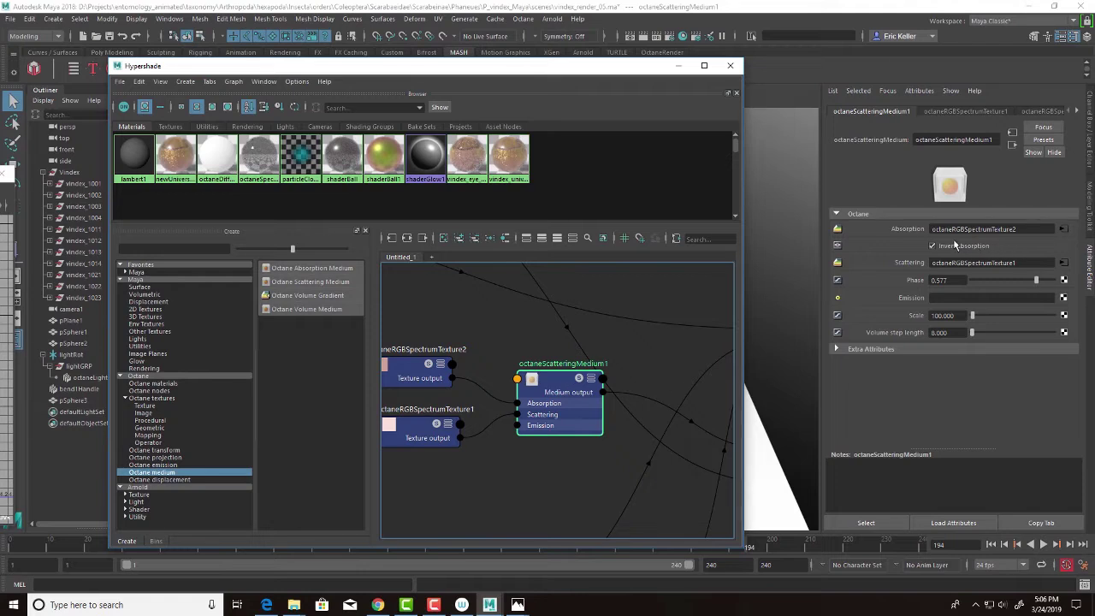
Step: Examine the RGB spectrum textures feeding octaneScatteringMedium1's Absorption and Scattering inputs, along with its Invert absorption setting
alt+middle_drag(408, 372, 464, 362)
click(463, 362)
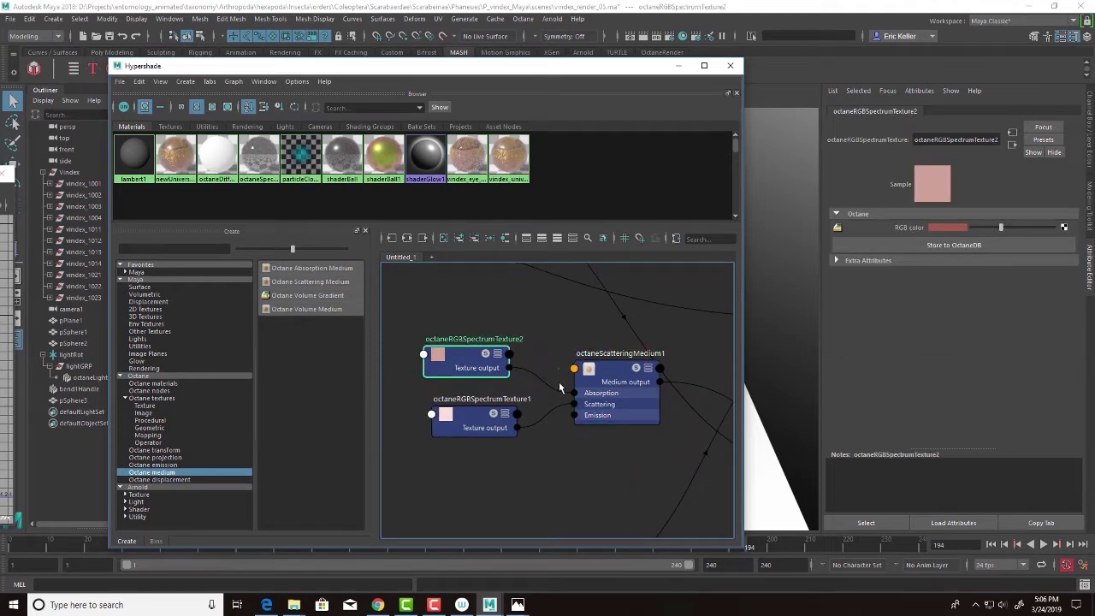
drag(562, 391, 571, 392)
click(605, 368)
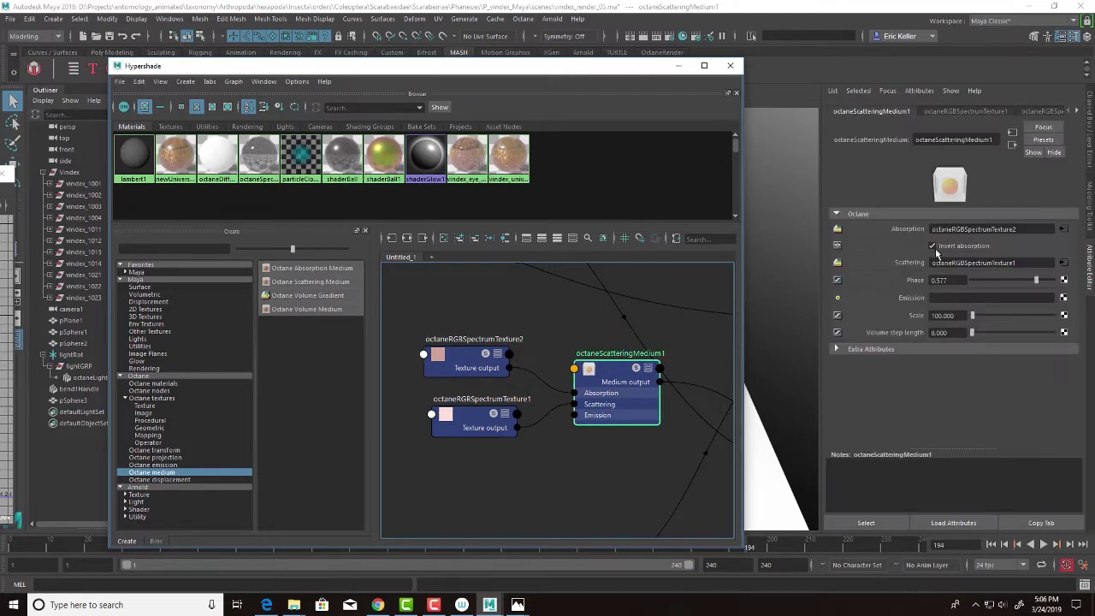
click(486, 417)
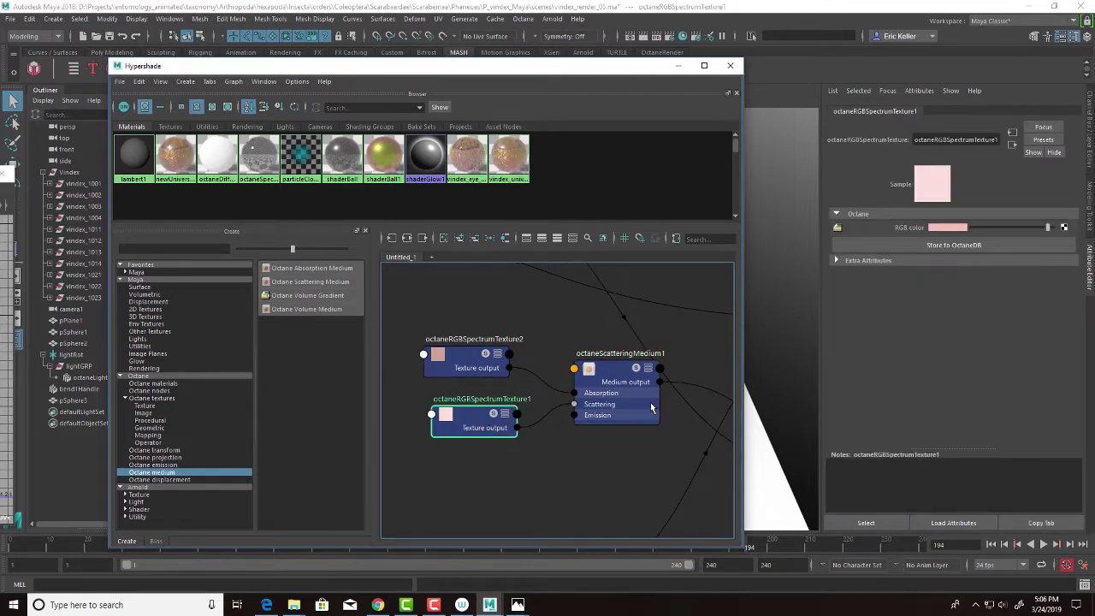
alt+middle_drag(639, 387, 599, 383)
click(581, 377)
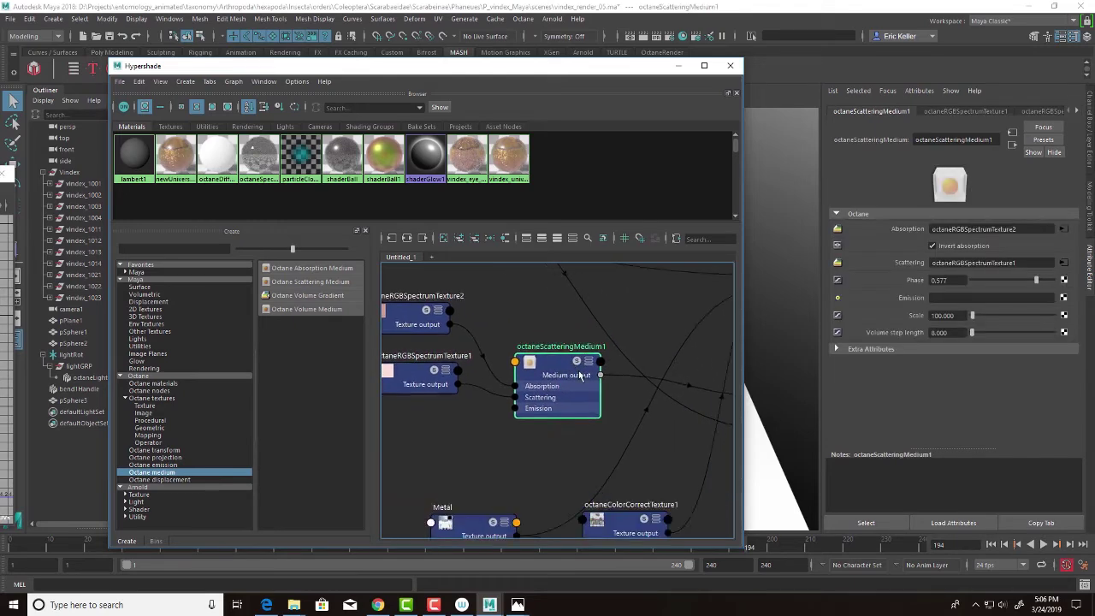
Step: Follow octaneScatteringMedium1's output to vindex_universal's Medium input and return to the scattering medium node
alt+middle_drag(633, 385, 501, 378)
scroll(501, 378, up, 2)
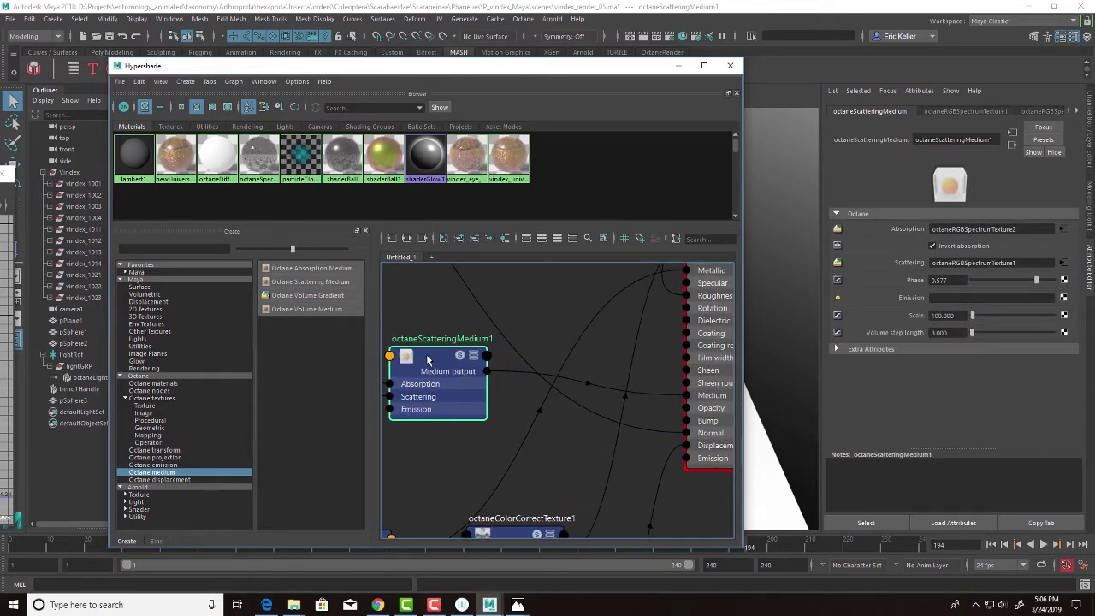
alt+middle_drag(429, 357, 594, 356)
drag(523, 346, 507, 442)
click(587, 363)
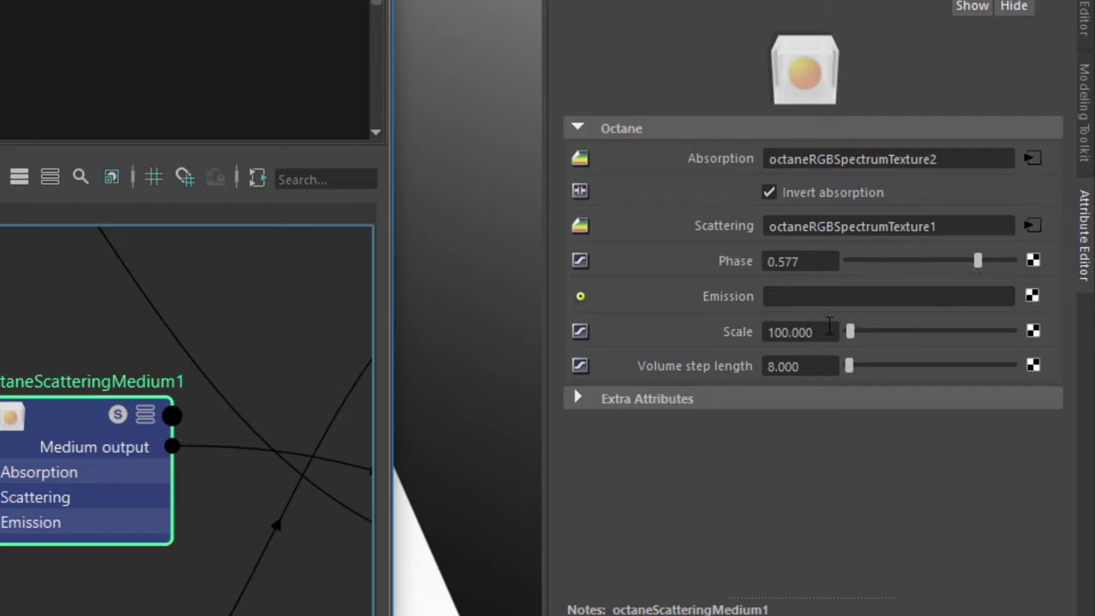
Step: Examine the Scale and Volume step length values of octaneScatteringMedium1
drag(828, 328, 719, 329)
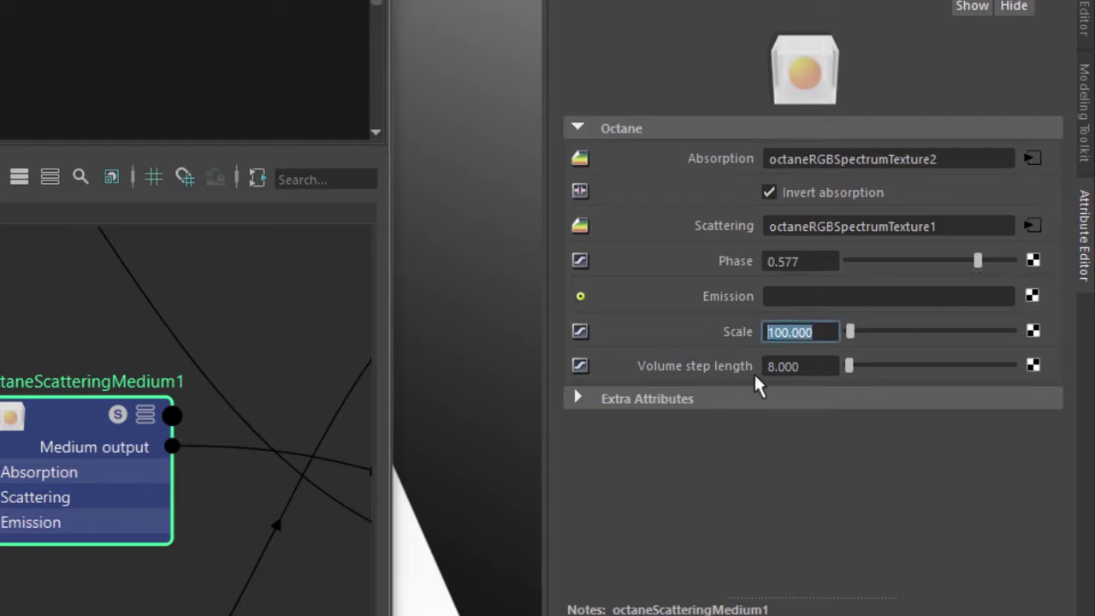
drag(818, 363, 683, 358)
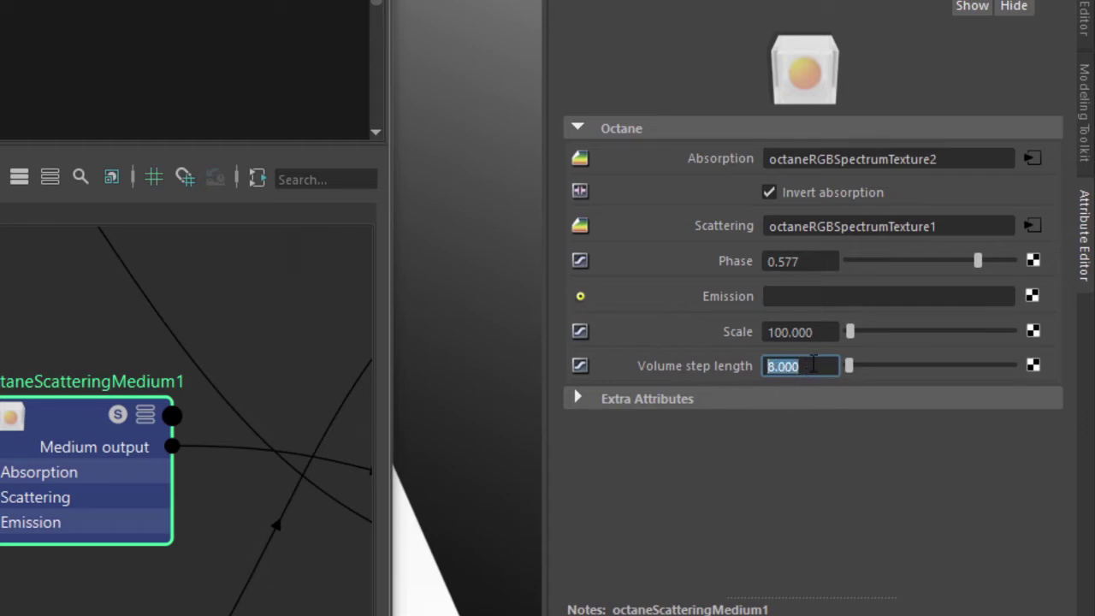
drag(804, 366, 753, 372)
drag(828, 332, 655, 325)
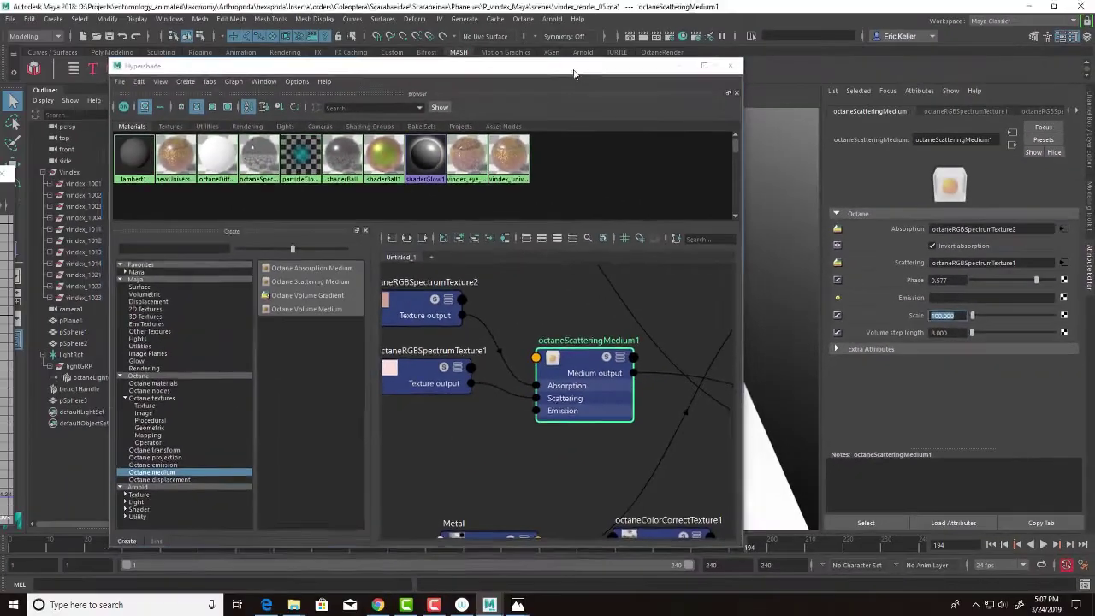
Step: Move the Hypershade off the viewport and view the whole beetle from above beside the three spheres
drag(573, 74, 0, 74)
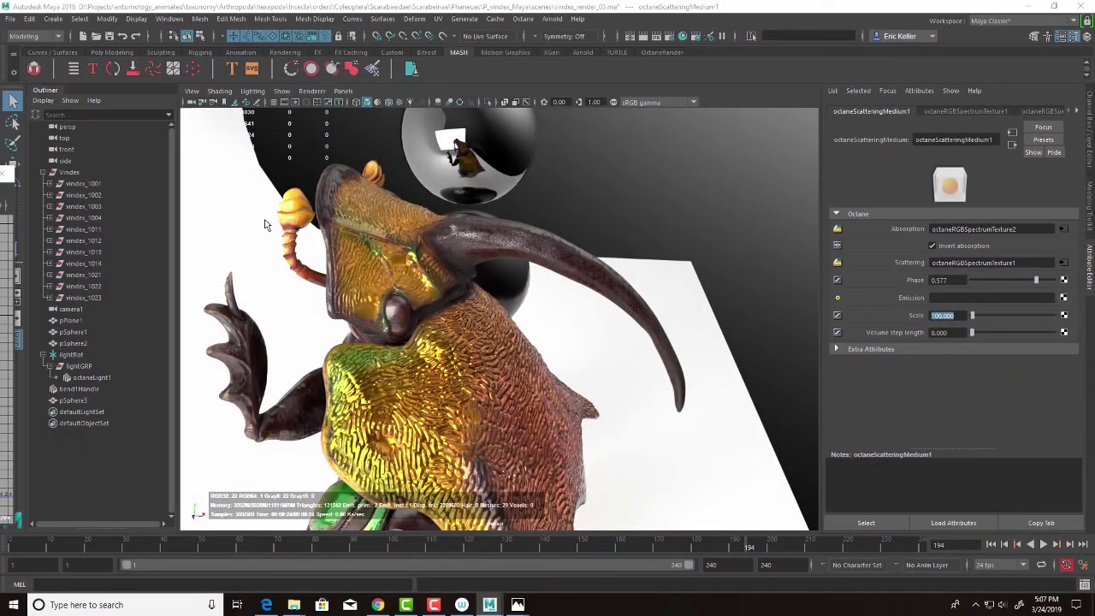
alt+drag(471, 291, 496, 304)
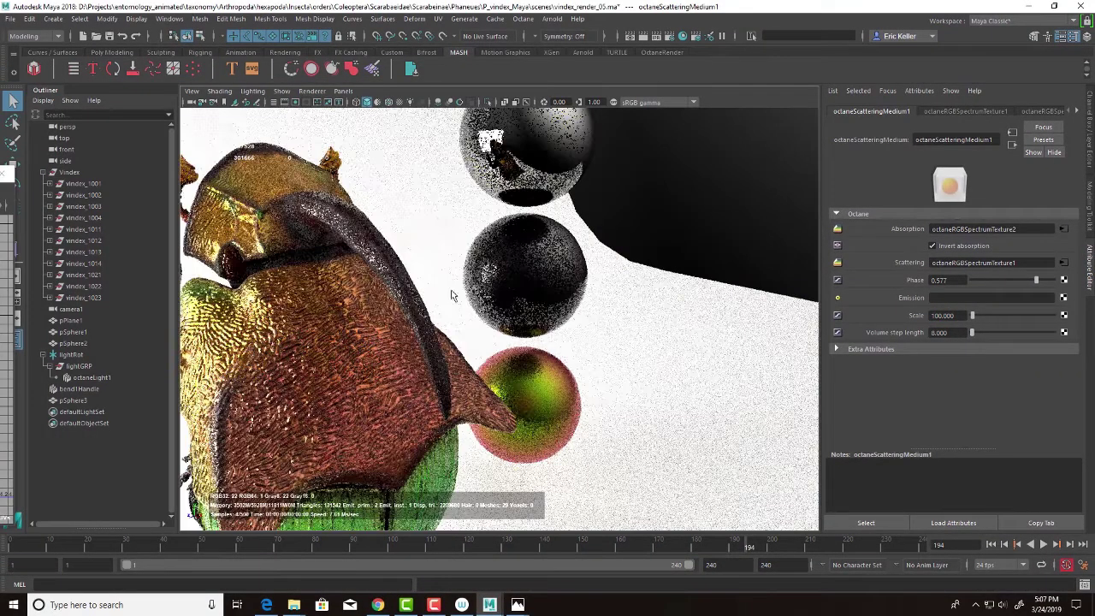
scroll(373, 283, down, 3)
alt+middle_drag(487, 465, 489, 428)
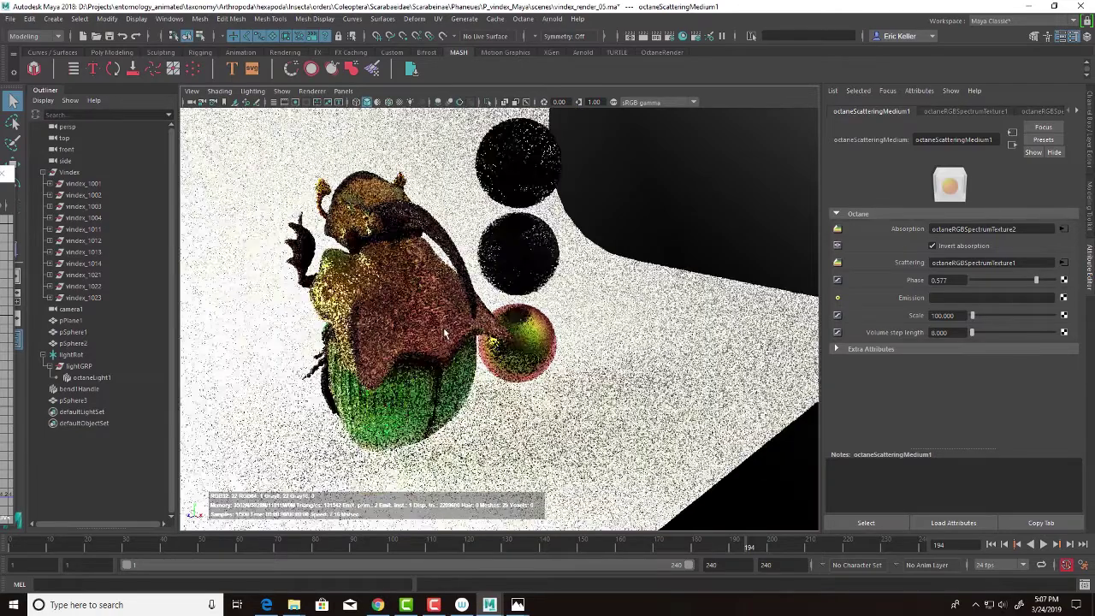
alt+drag(488, 423, 461, 423)
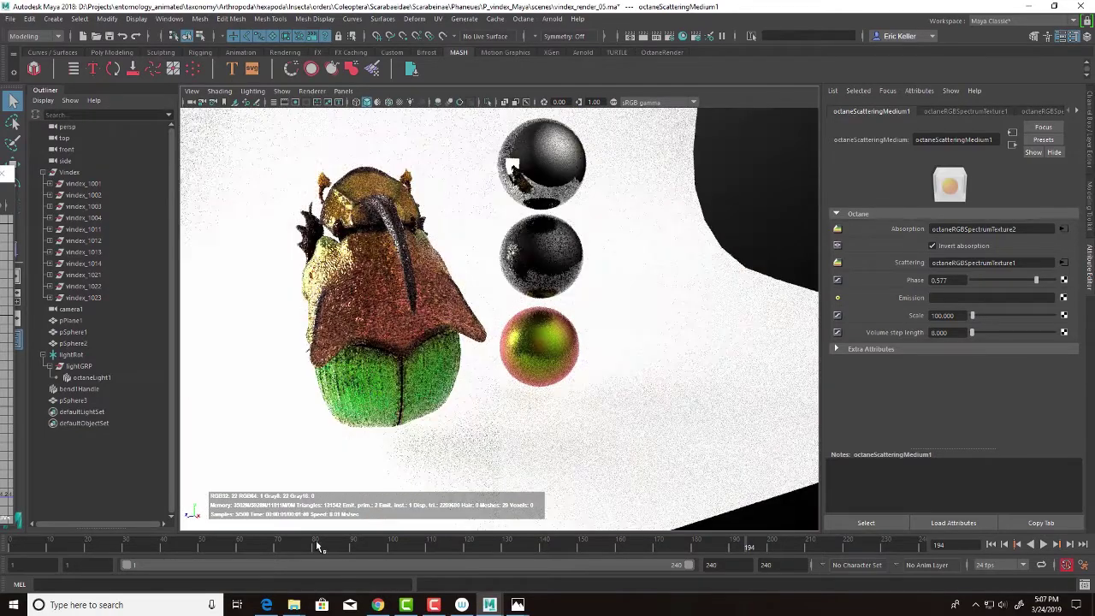
Step: Go to frame 81 and restart OctaneRender in the viewport with the beetle's underside in view
click(317, 543)
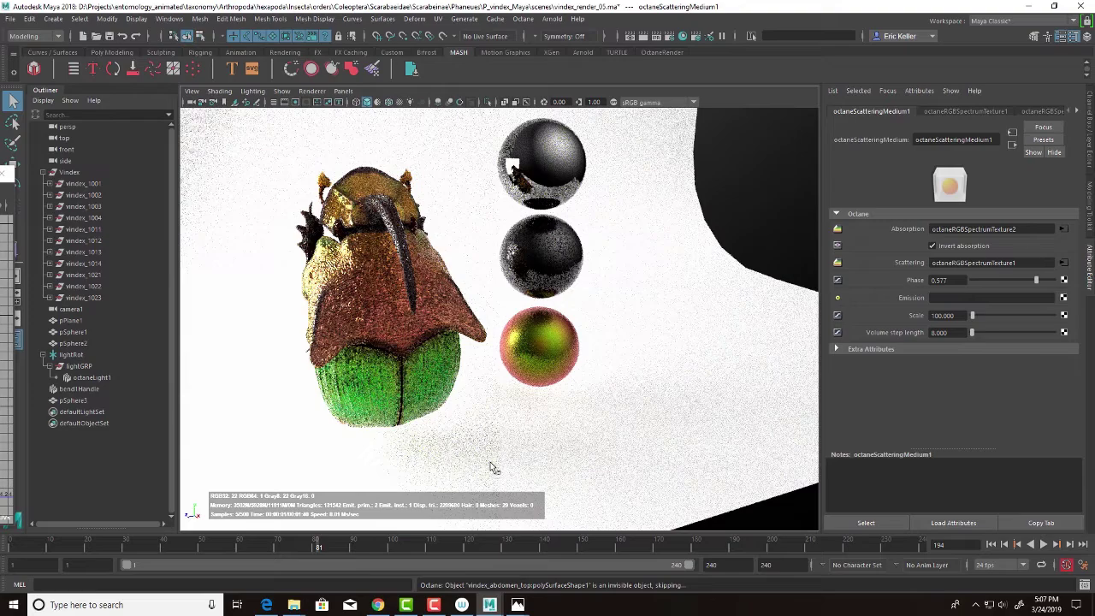
alt+drag(482, 463, 424, 410)
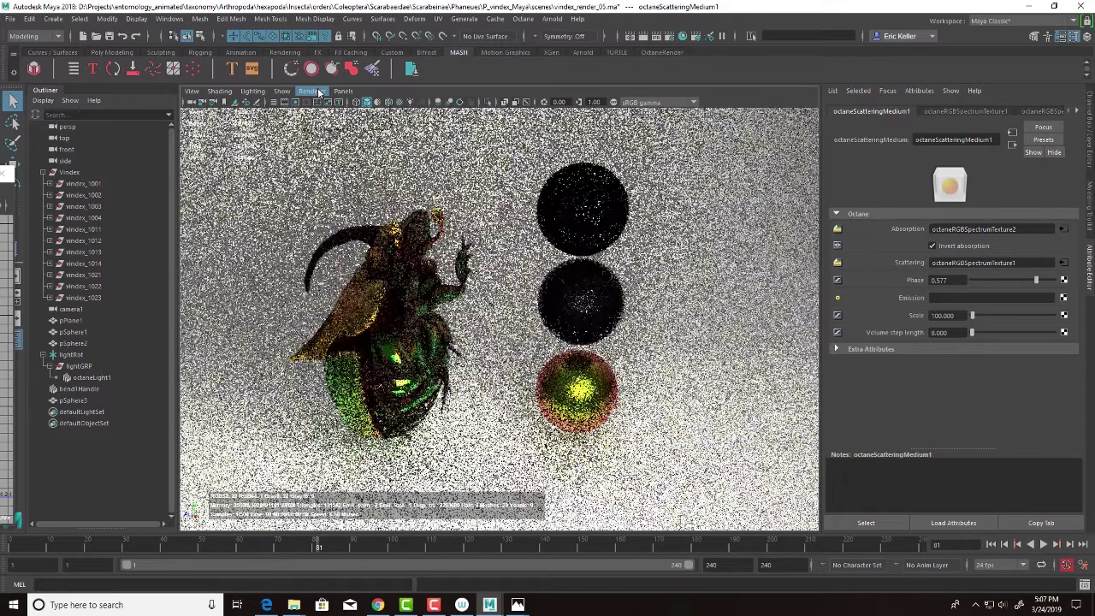
click(313, 91)
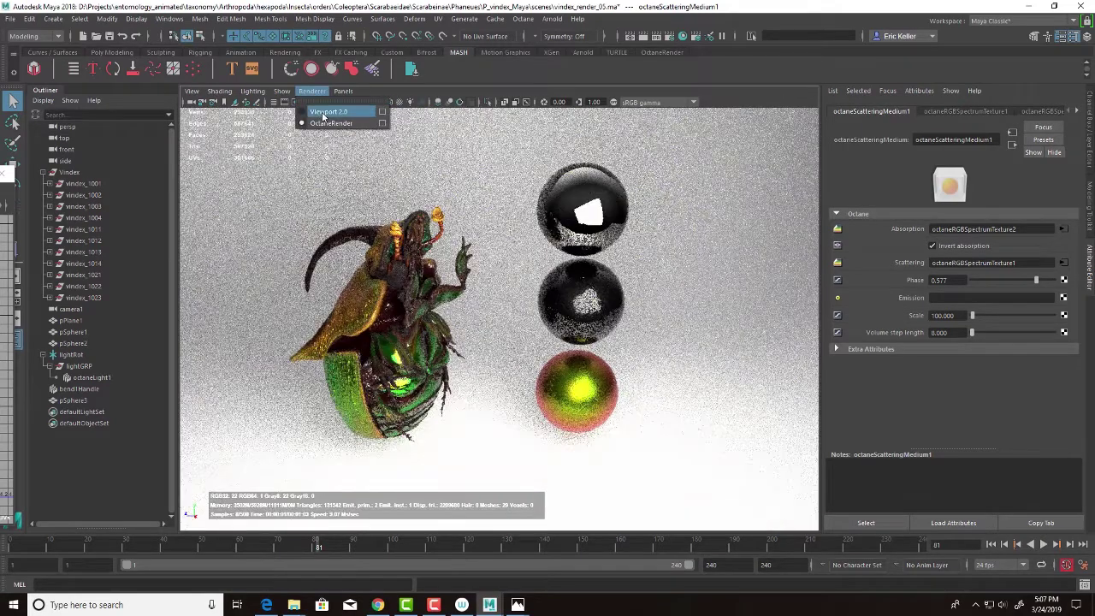
click(330, 124)
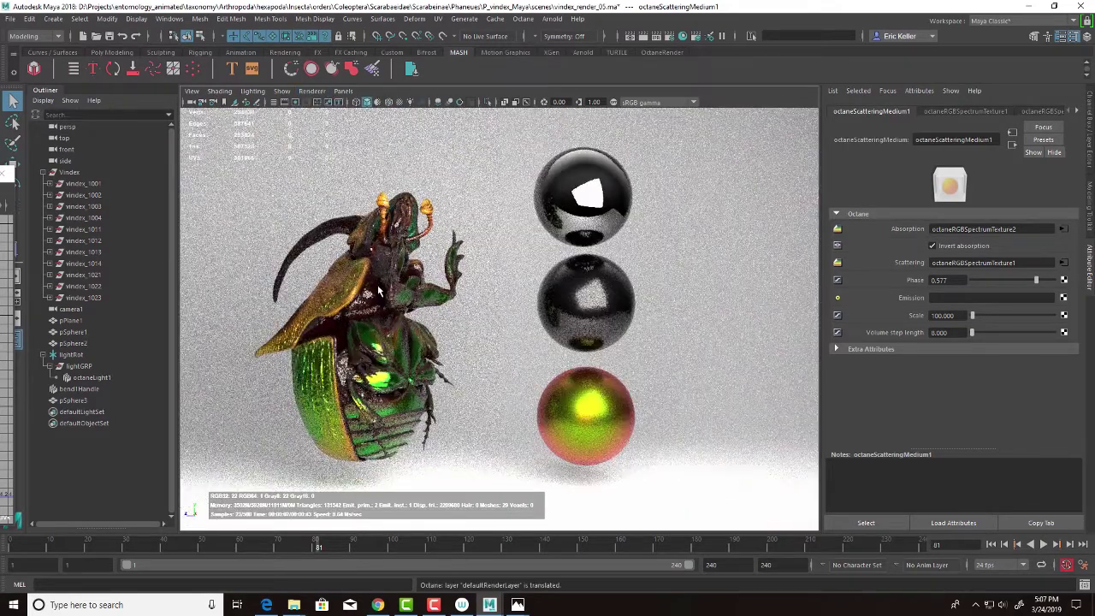